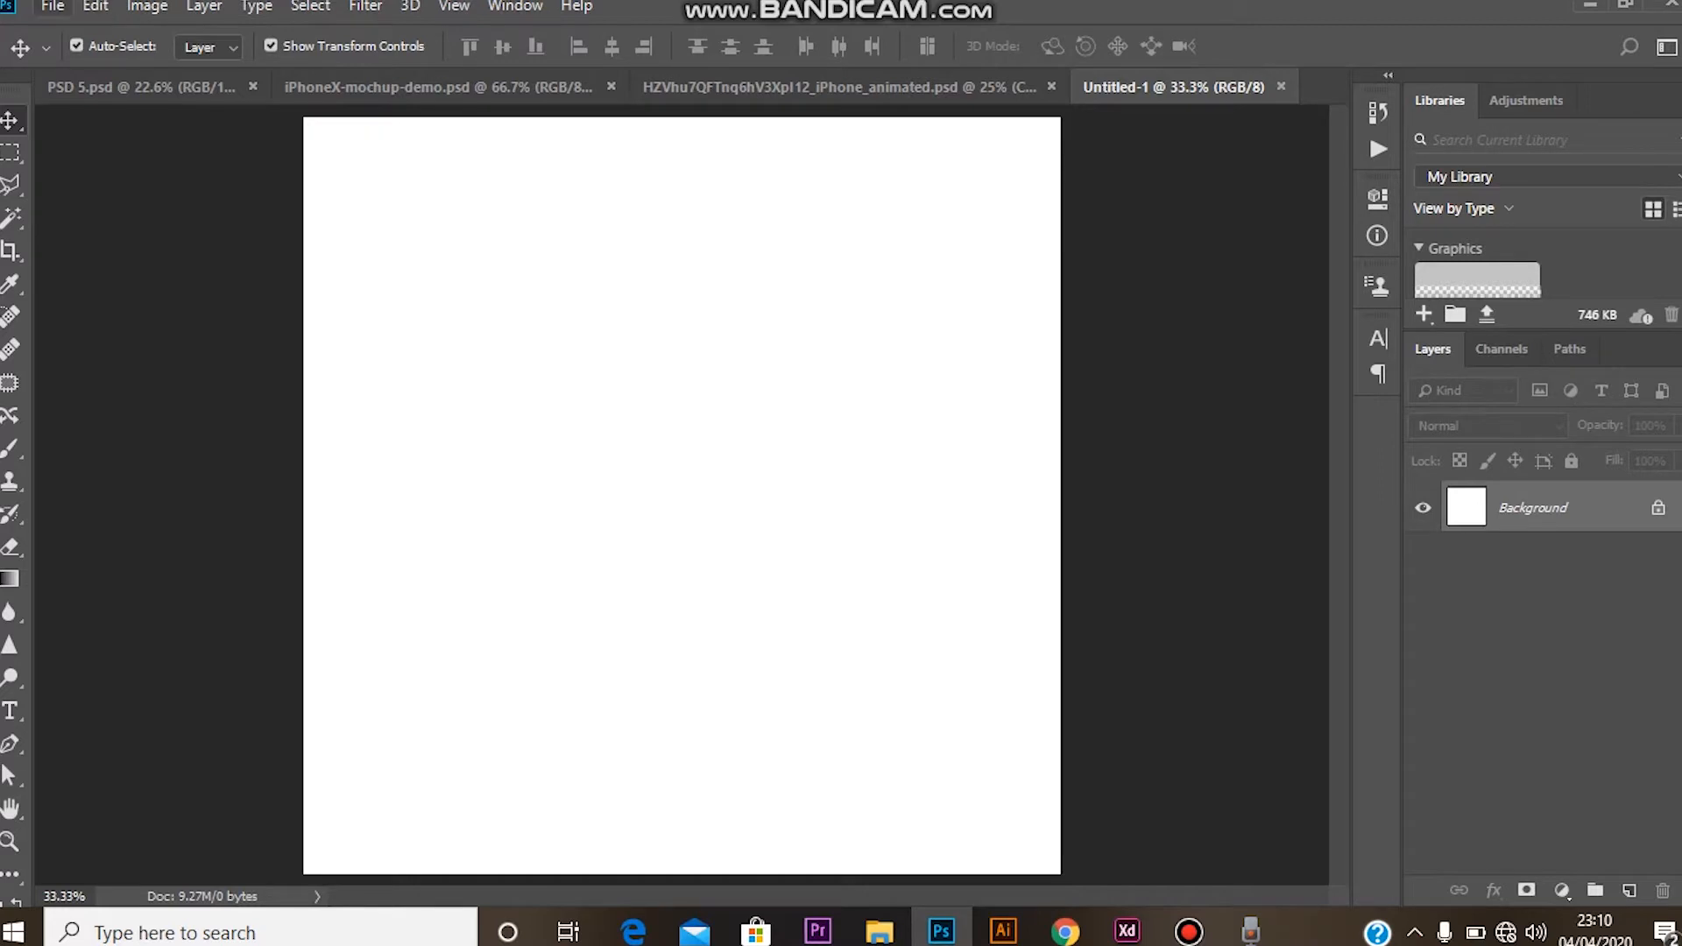
# Create a new white RGB document 9 by 9 inches at 200 pixels/inch
pyautogui.click(53, 6)
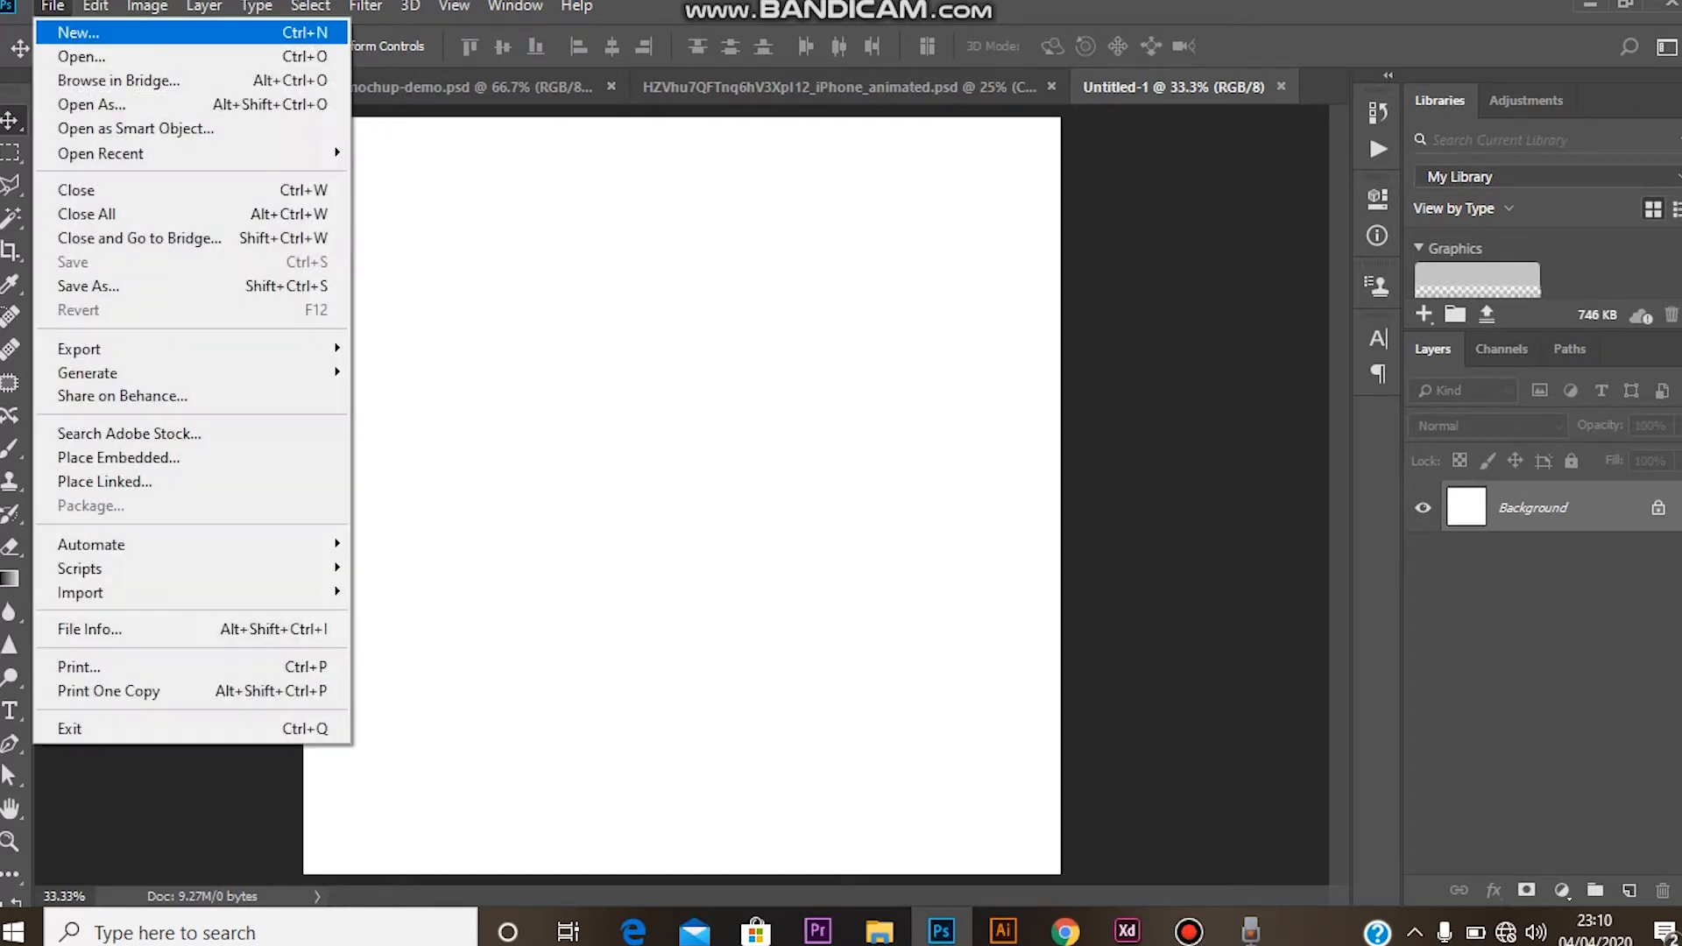
pyautogui.click(79, 33)
pyautogui.click(758, 259)
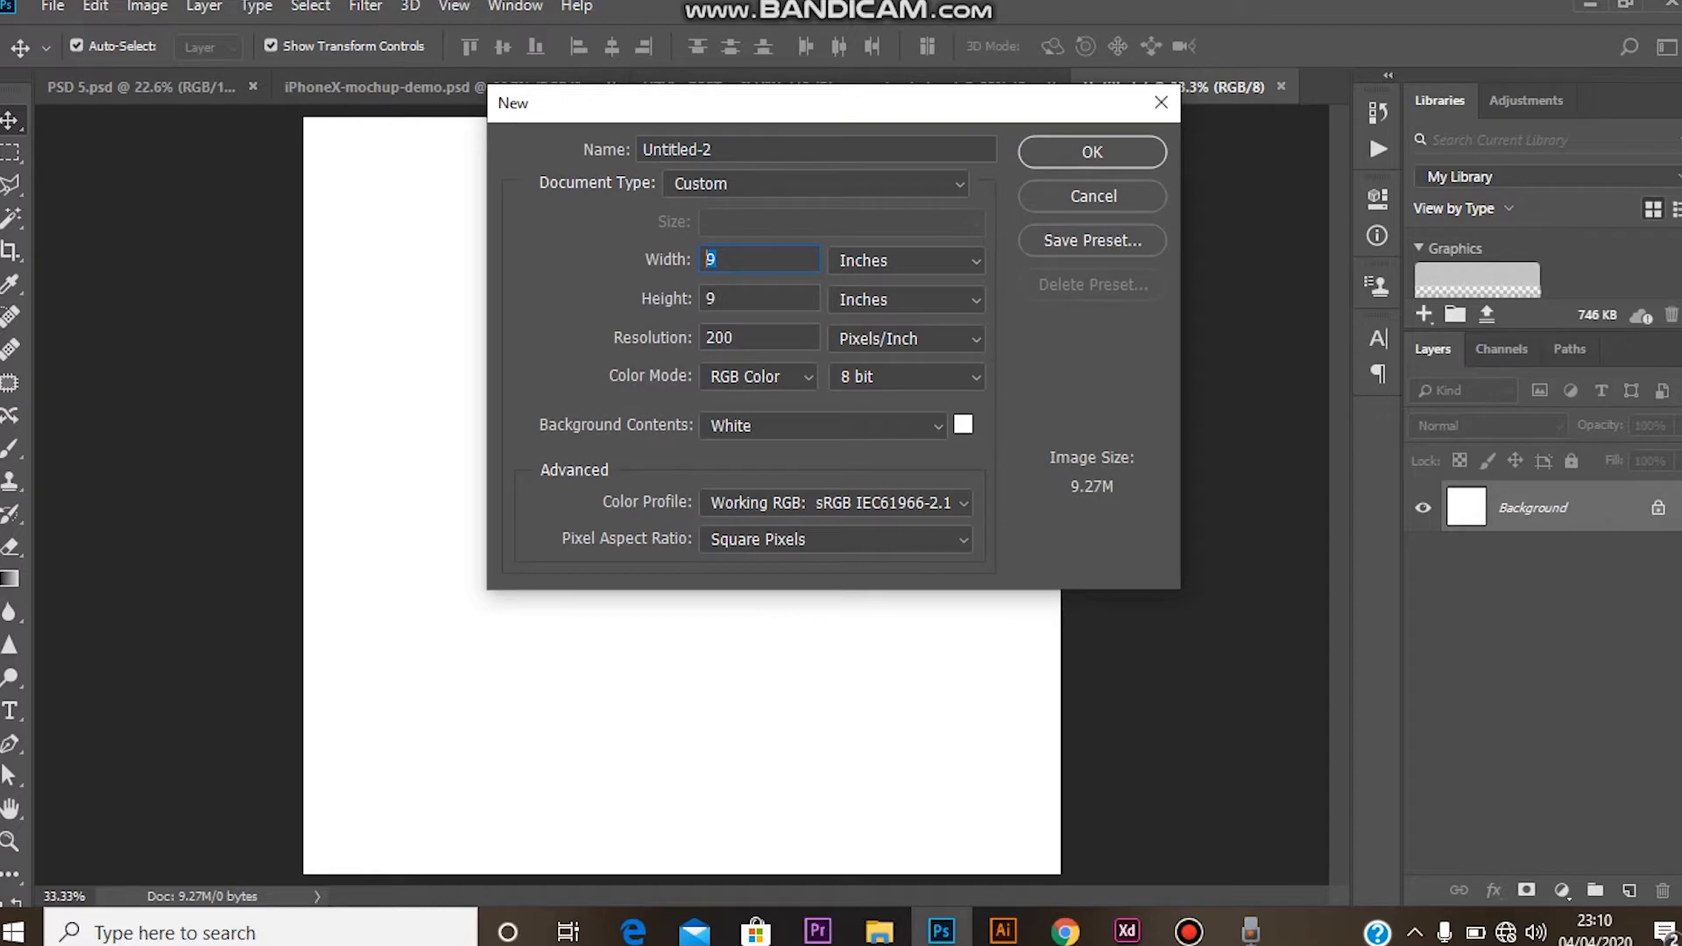
pyautogui.press('Tab')
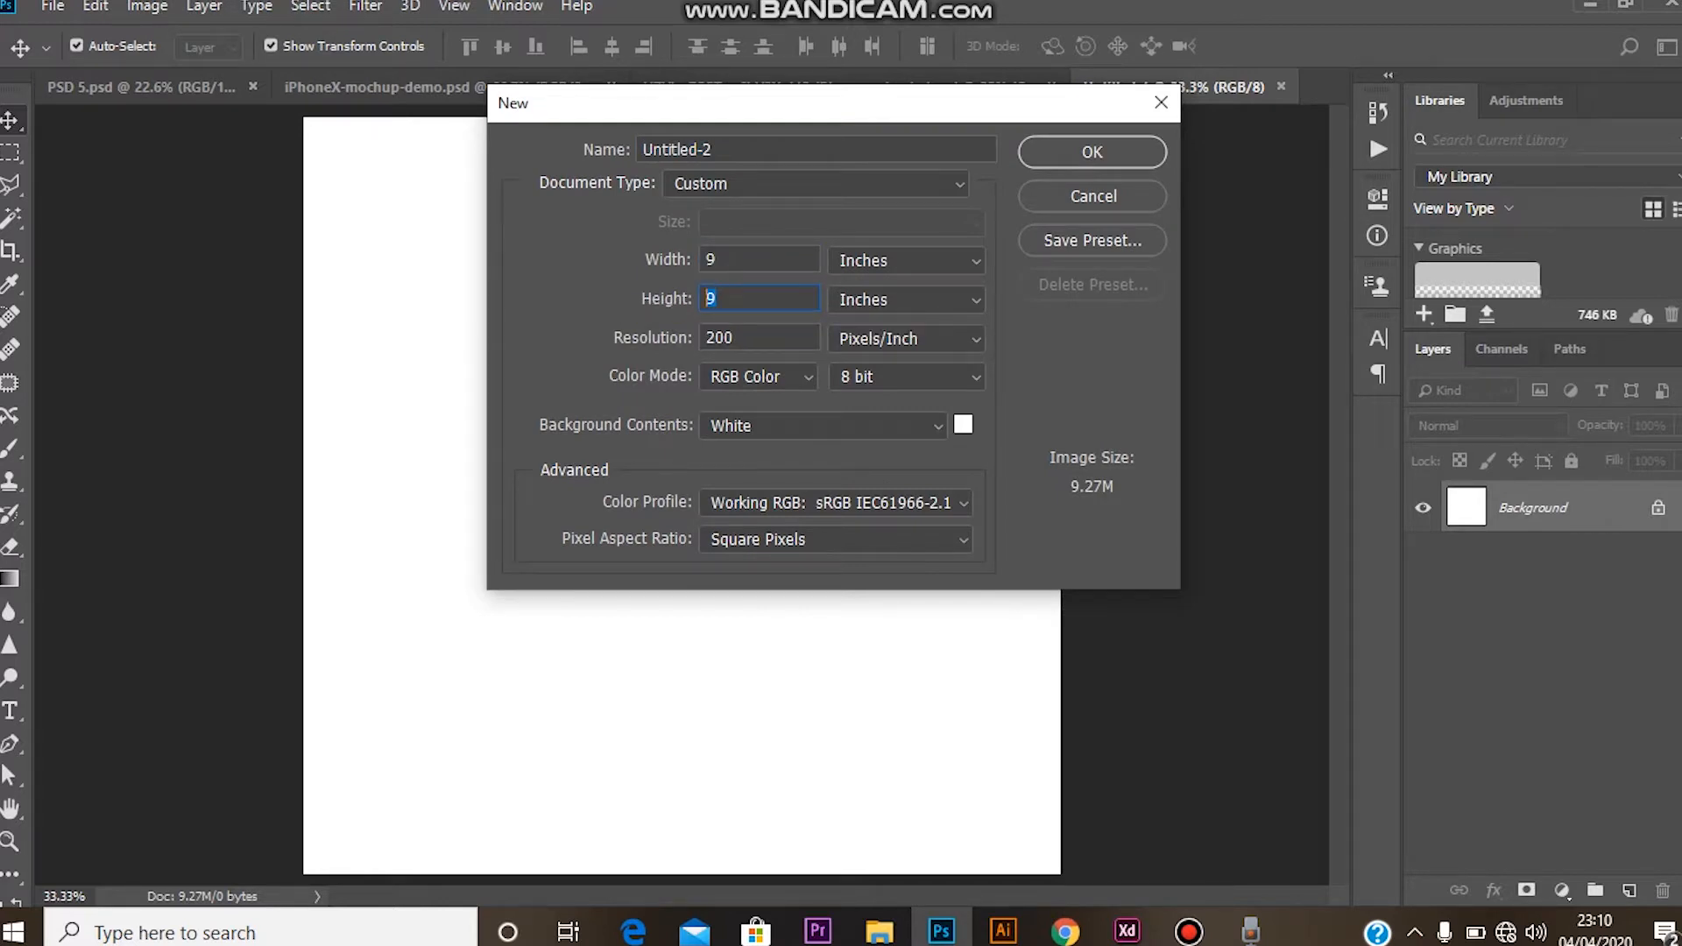
pyautogui.press('Tab')
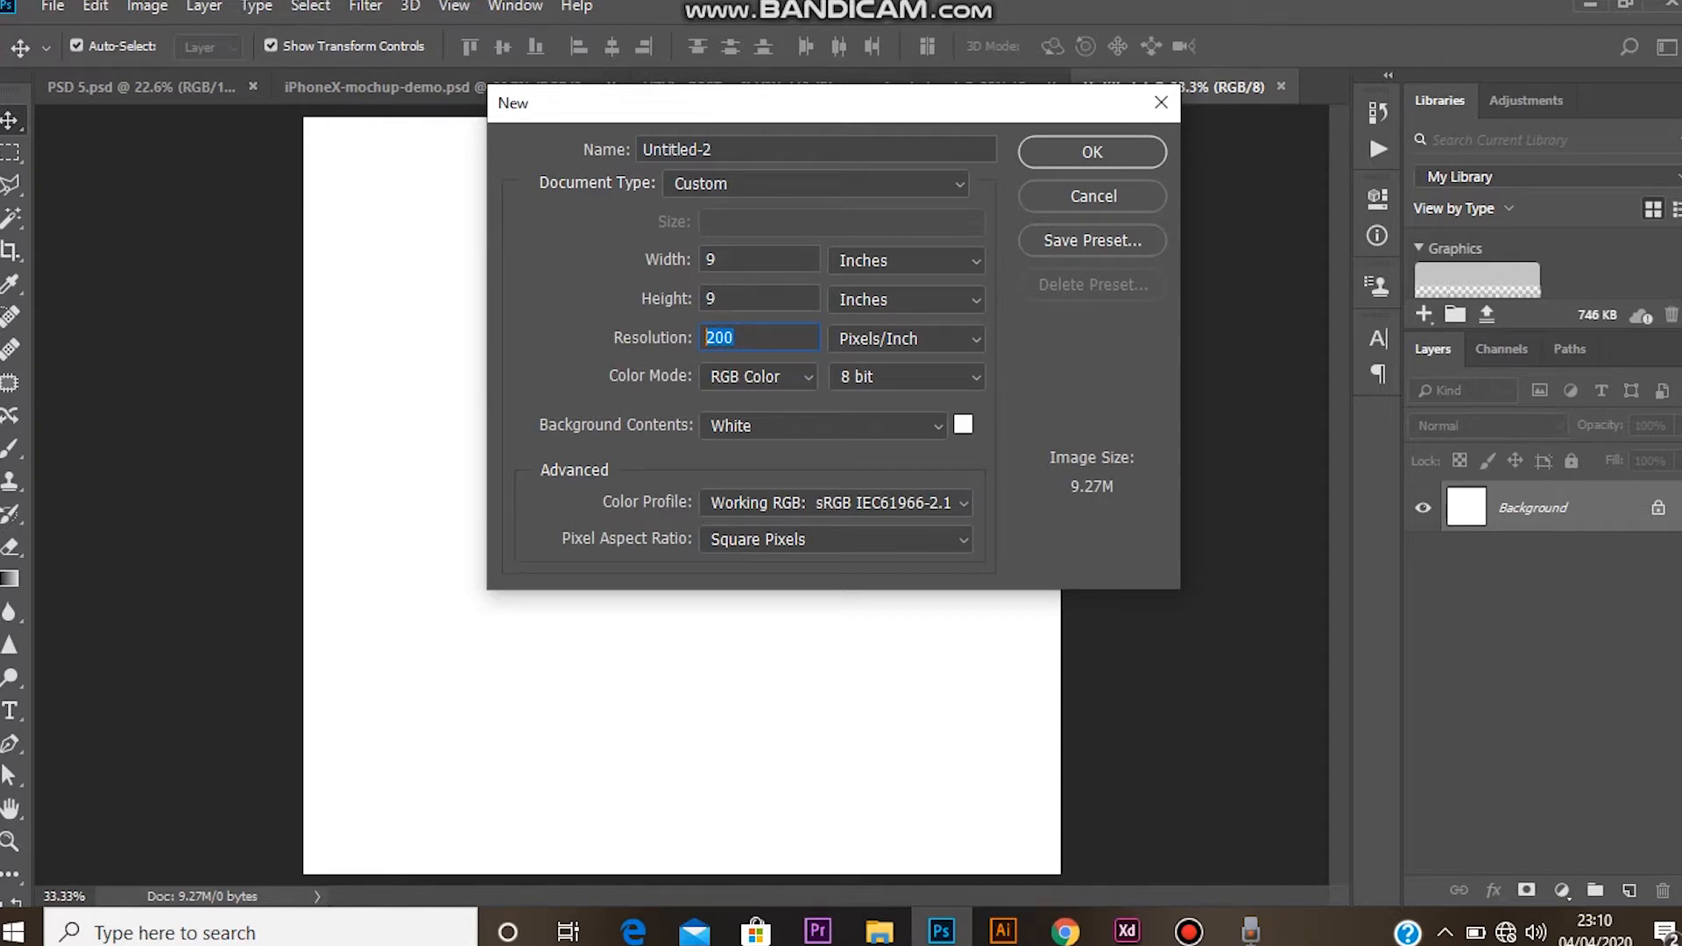
pyautogui.press('Return')
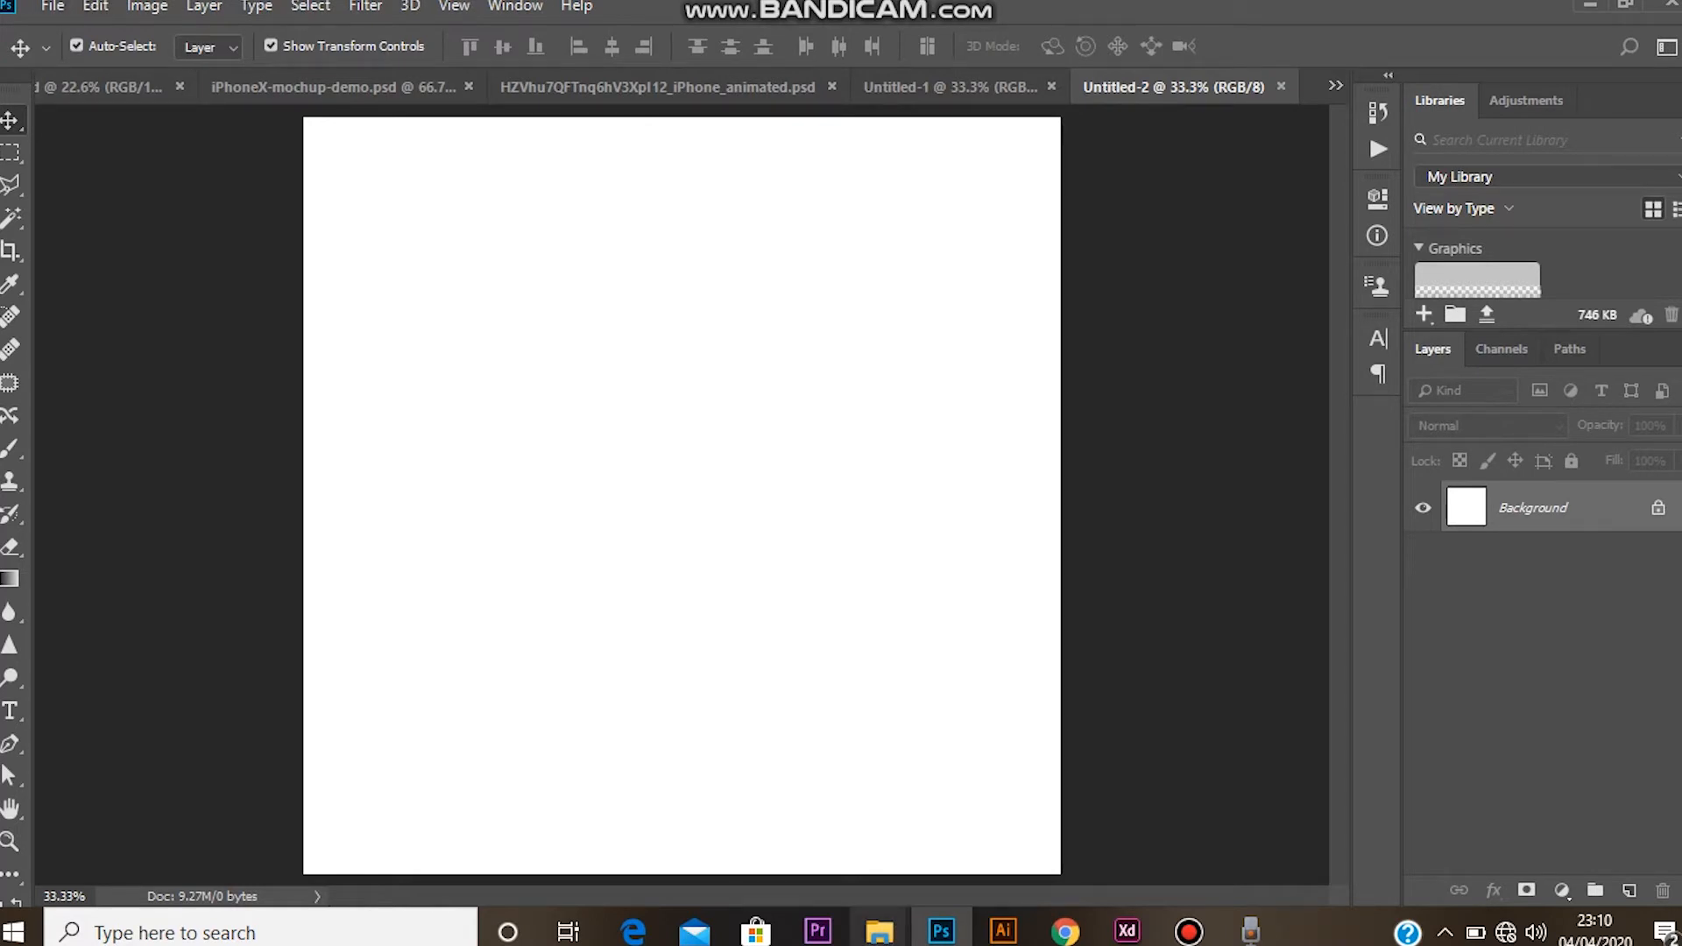
# Place the photo man-wearing-yellow-jacket-holding-black-dj-turntable-2332413 from the Design Series folder into the new document at its fitted size
pyautogui.moveTo(879, 930)
pyautogui.click(1446, 832)
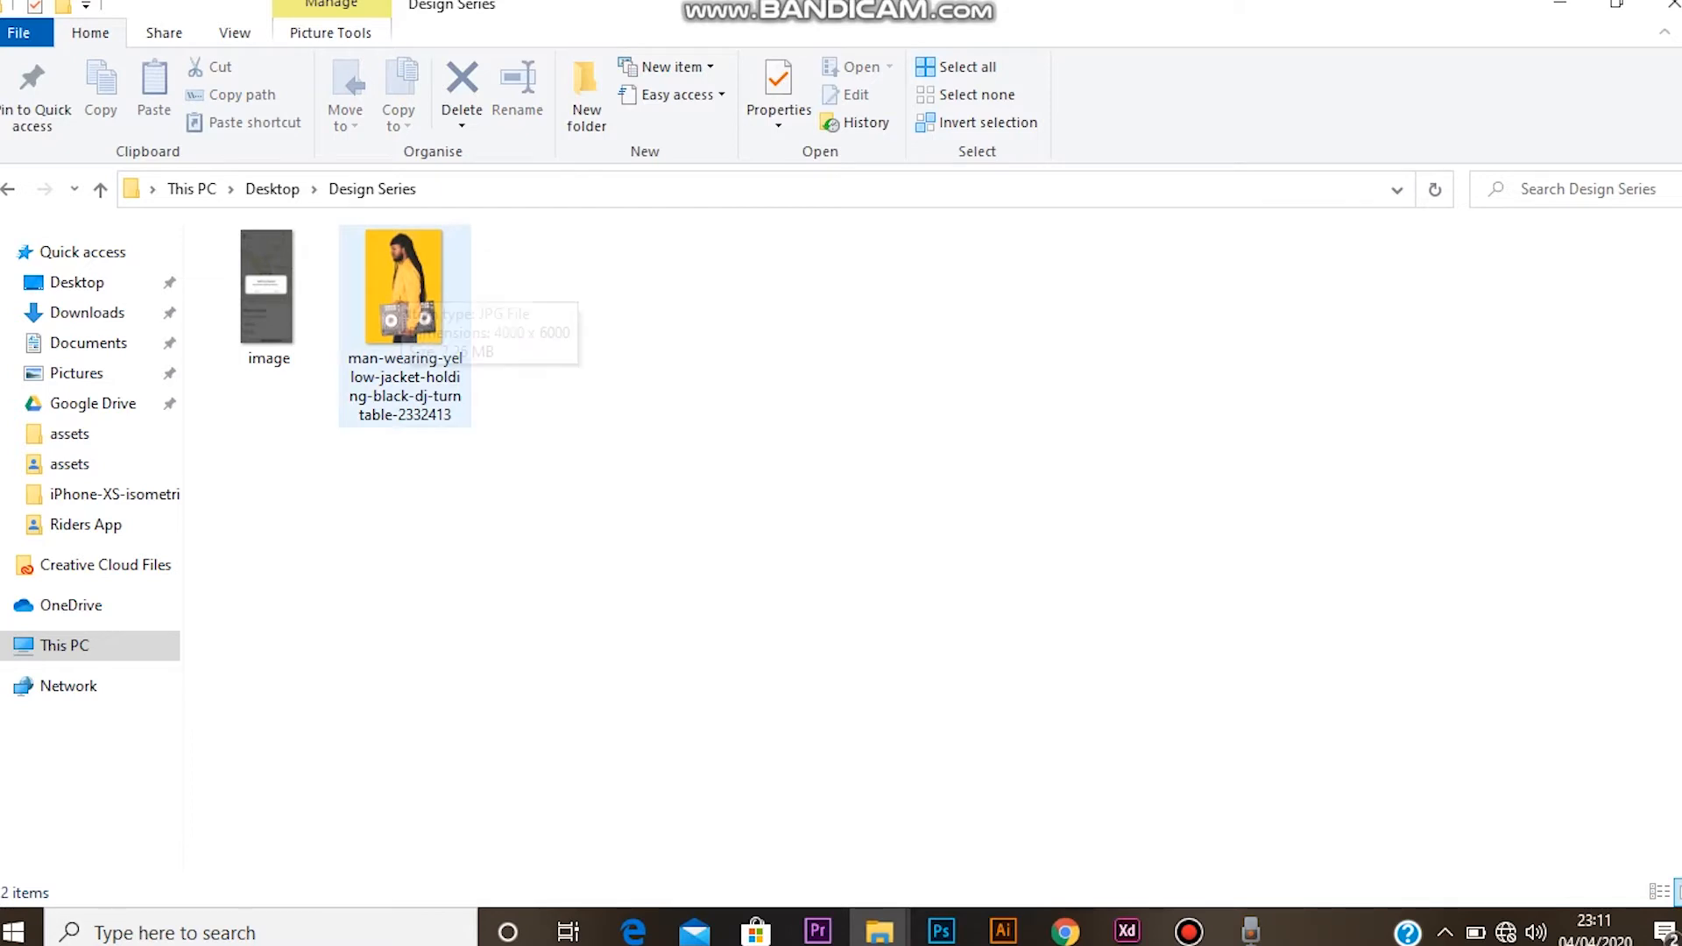
pyautogui.click(403, 298)
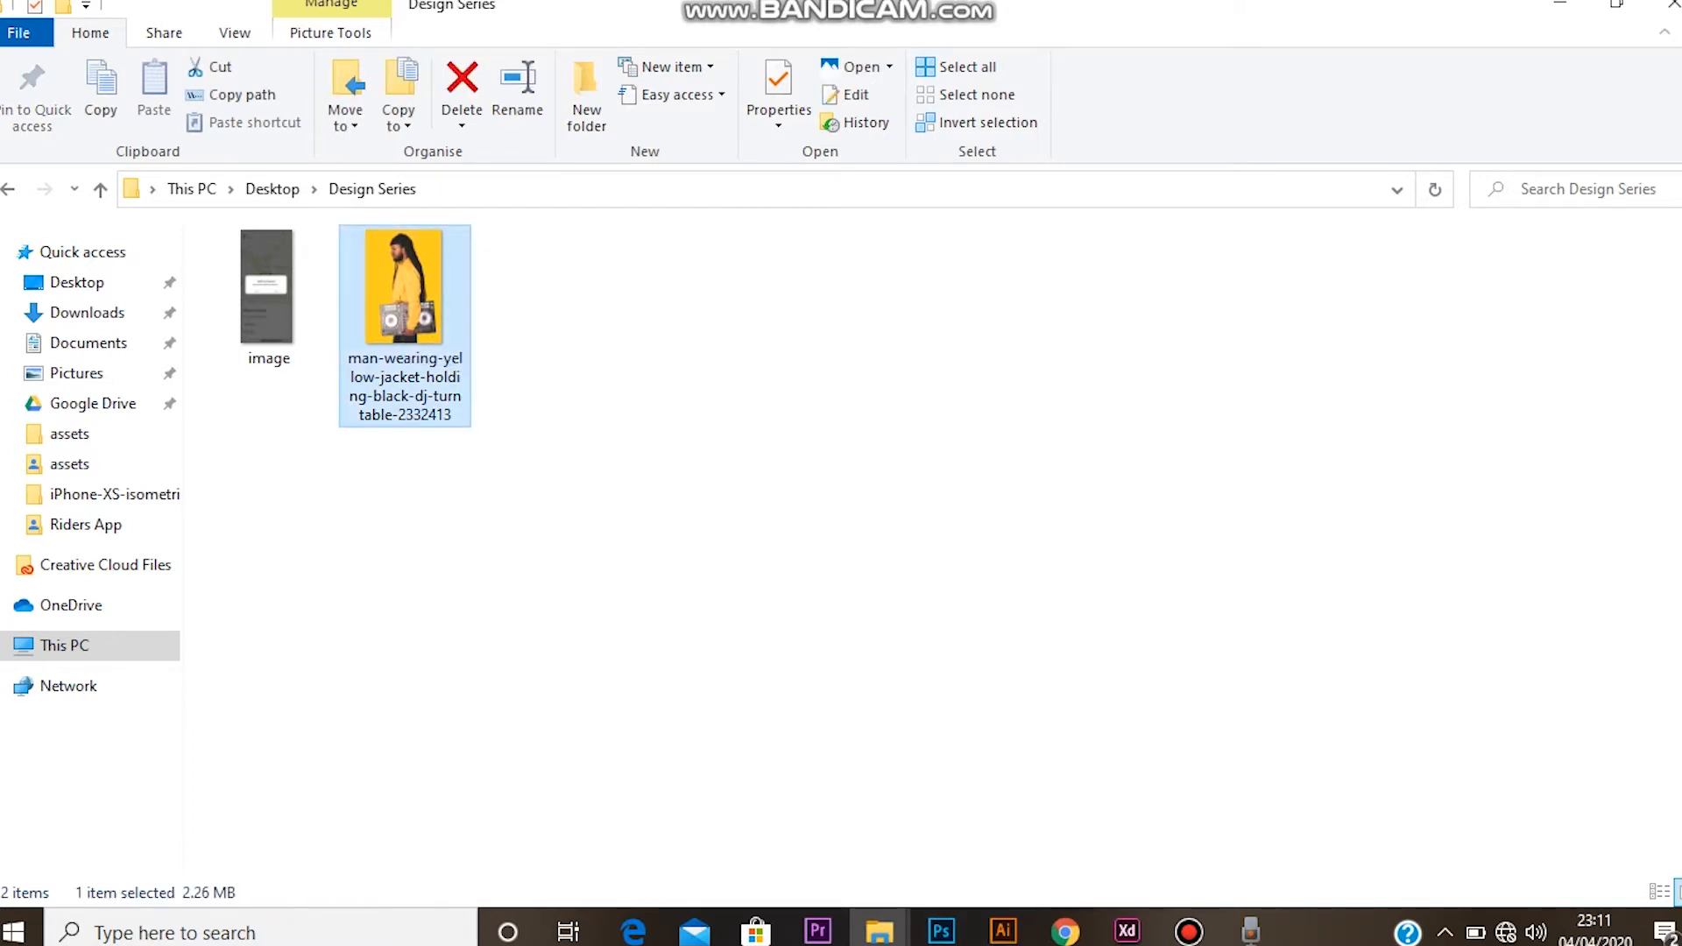
pyautogui.moveTo(403, 298); pyautogui.dragTo(941, 929)
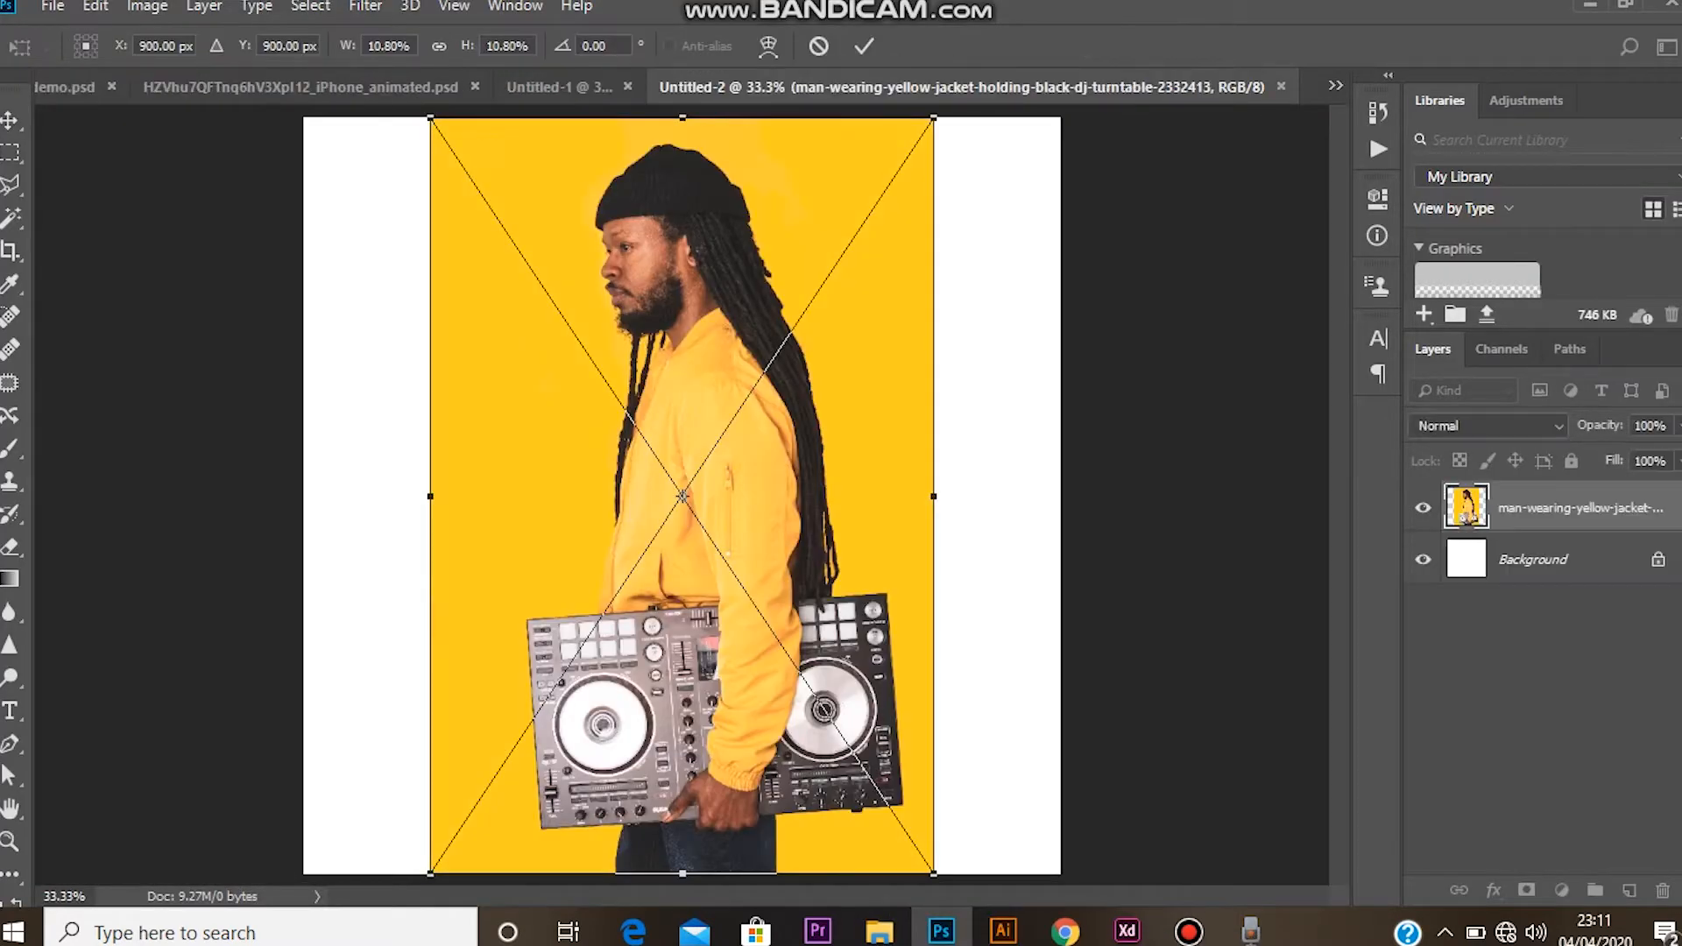
pyautogui.click(863, 47)
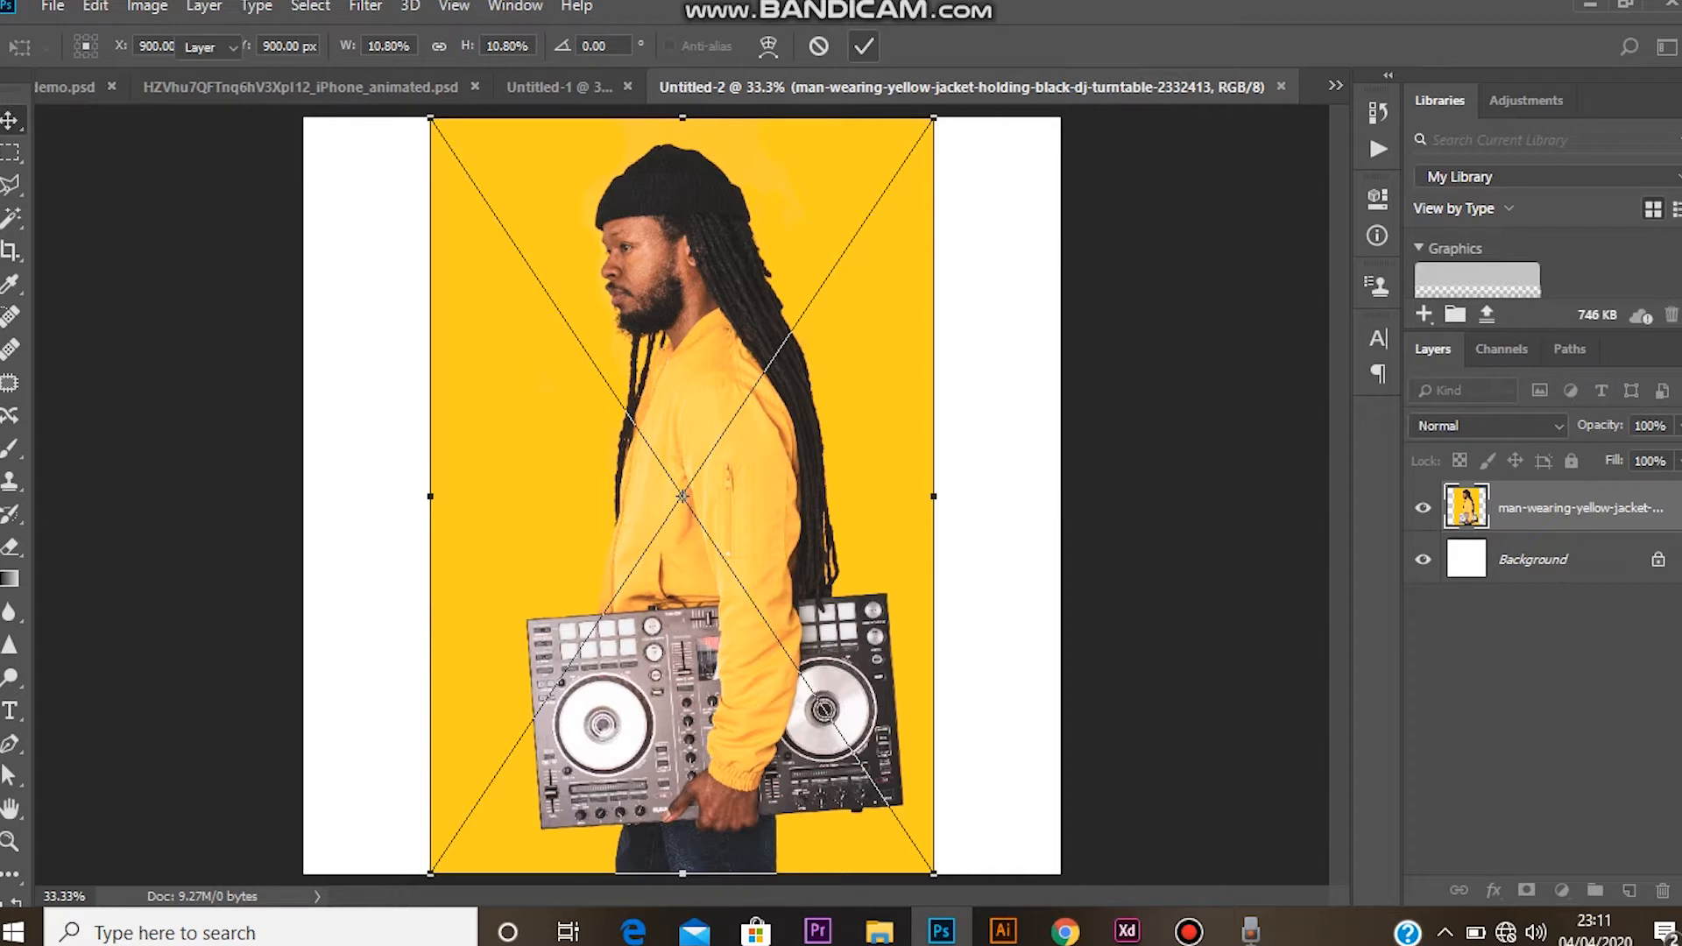
pyautogui.click(996, 473)
pyautogui.moveTo(728, 473)
pyautogui.mouseDown()
pyautogui.moveTo(727, 527)
pyautogui.moveTo(727, 474)
pyautogui.mouseUp()
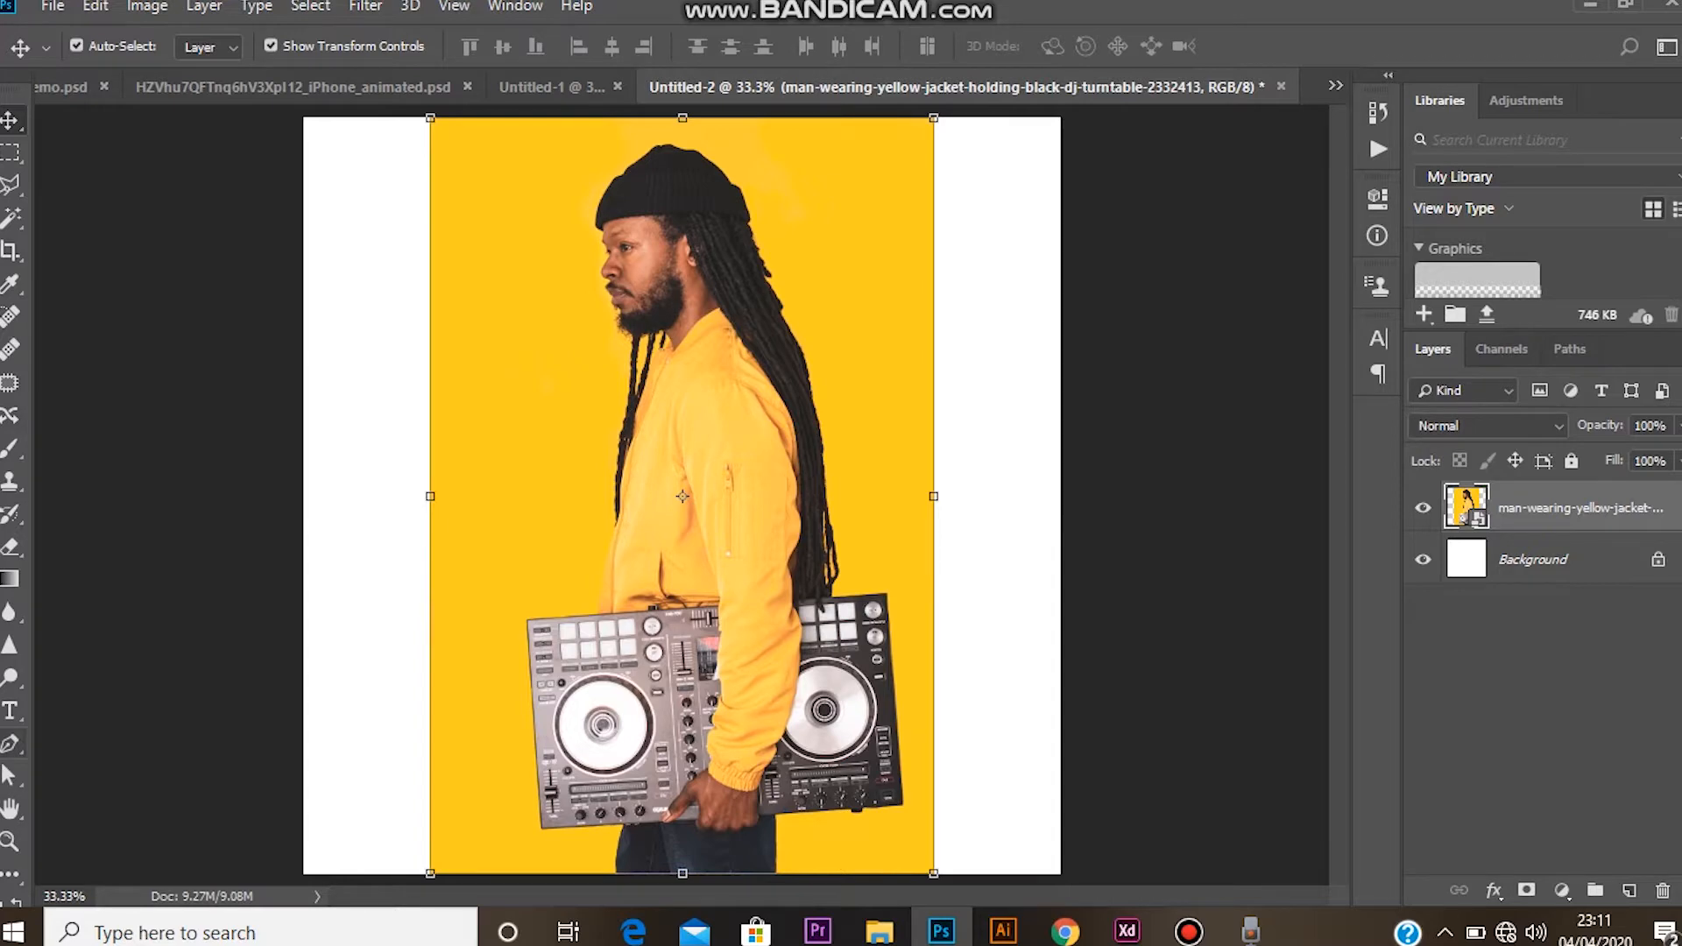
# Start a Pen tool path in Path mode on the outer edge of the front dreadlocks beside the jacket
pyautogui.click(11, 744)
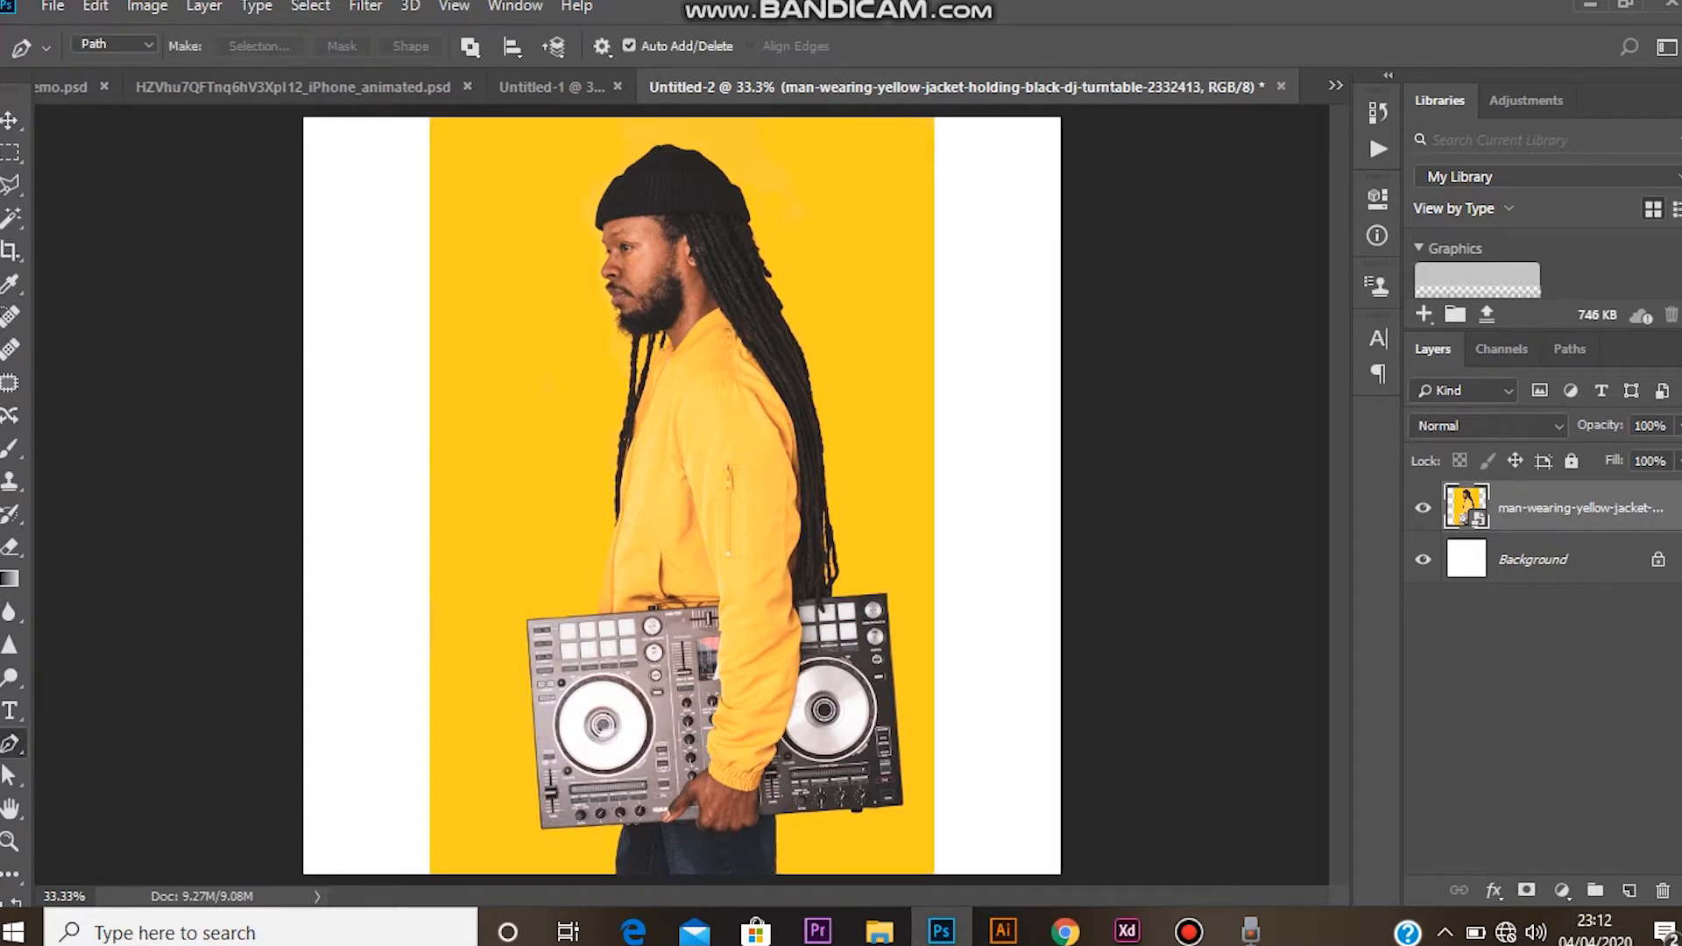
pyautogui.press('z')
pyautogui.moveTo(552, 372); pyautogui.dragTo(718, 372)
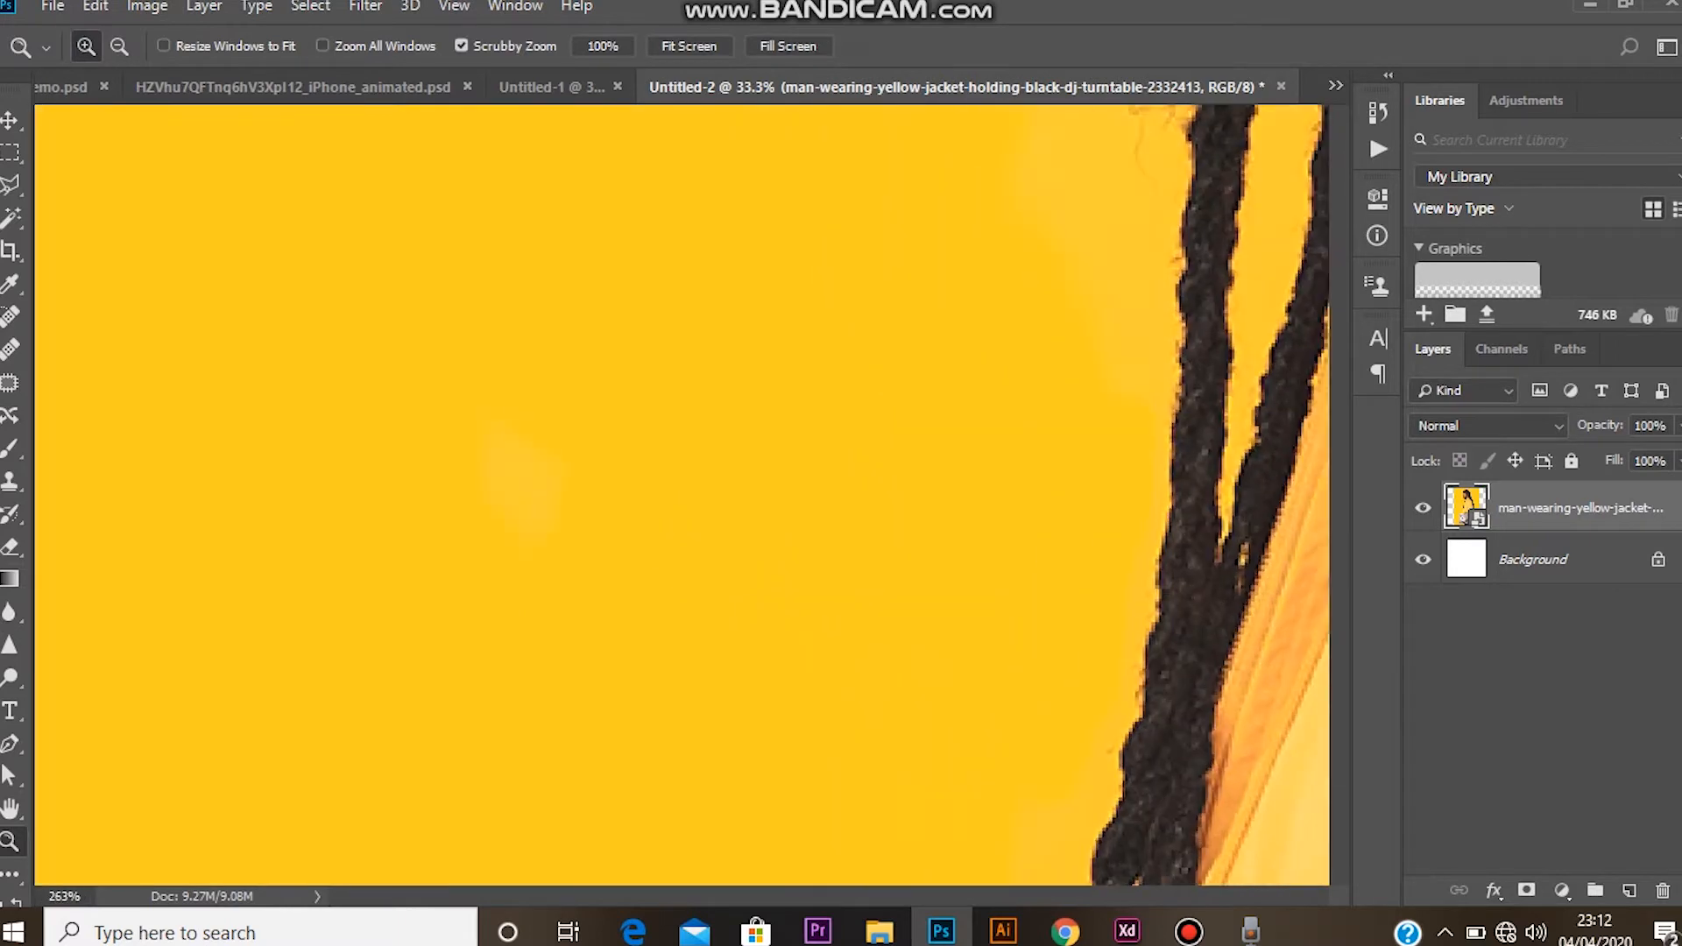
pyautogui.moveTo(876, 561); pyautogui.dragTo(497, 336)
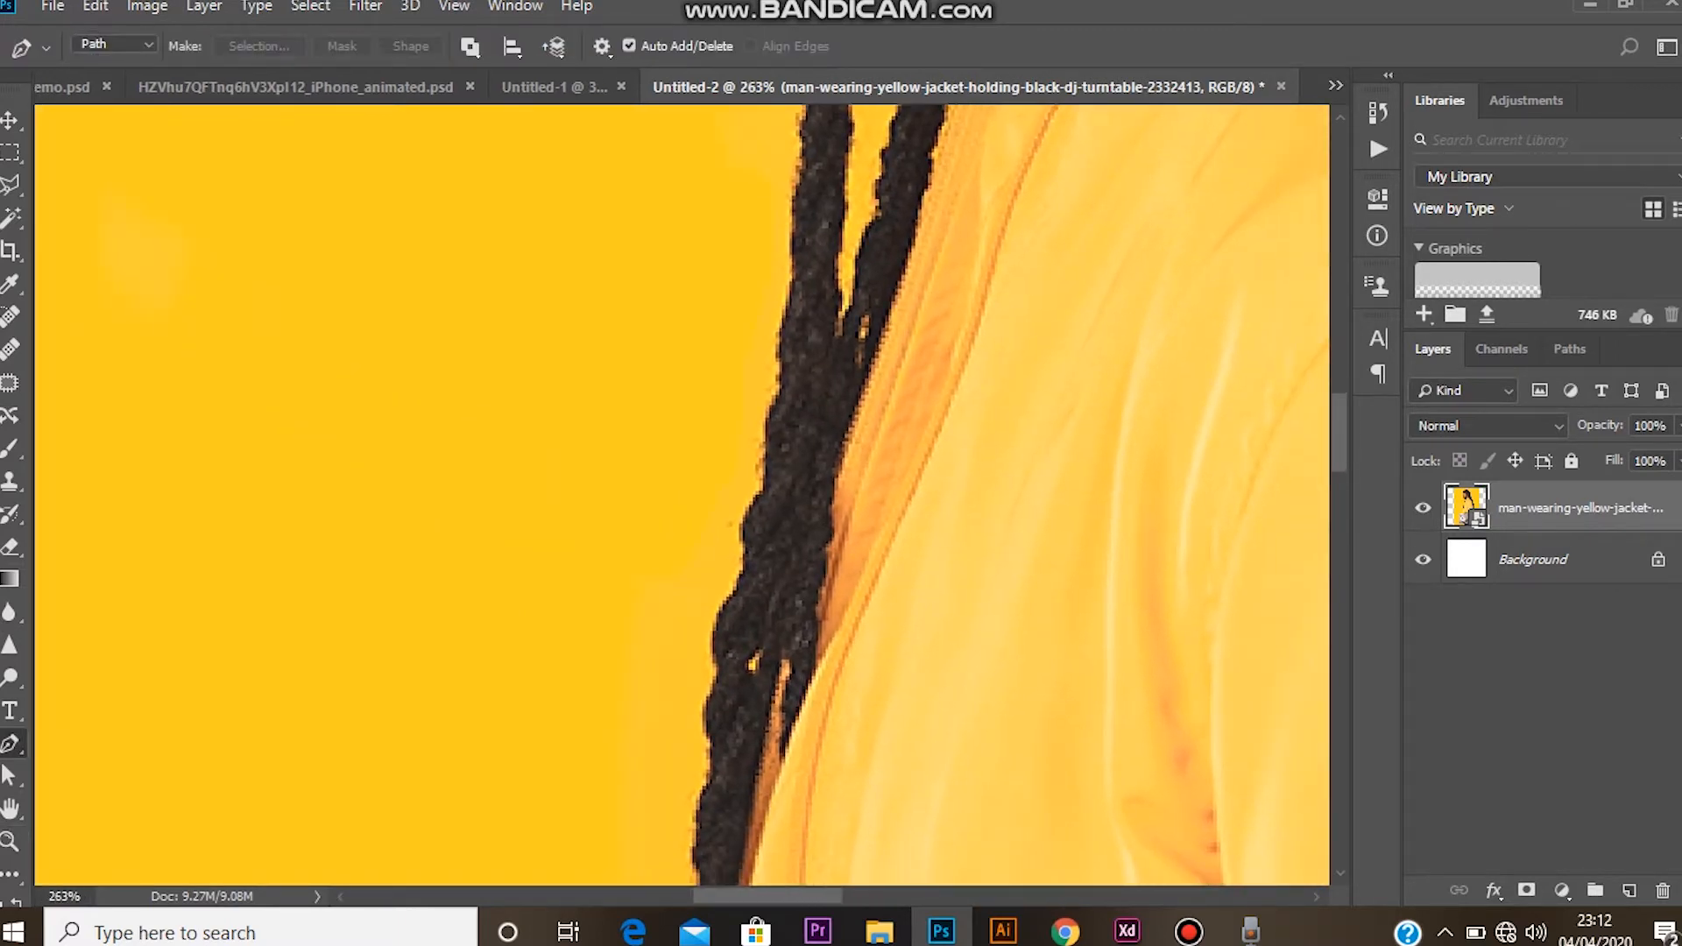
pyautogui.click(768, 408)
pyautogui.click(113, 44)
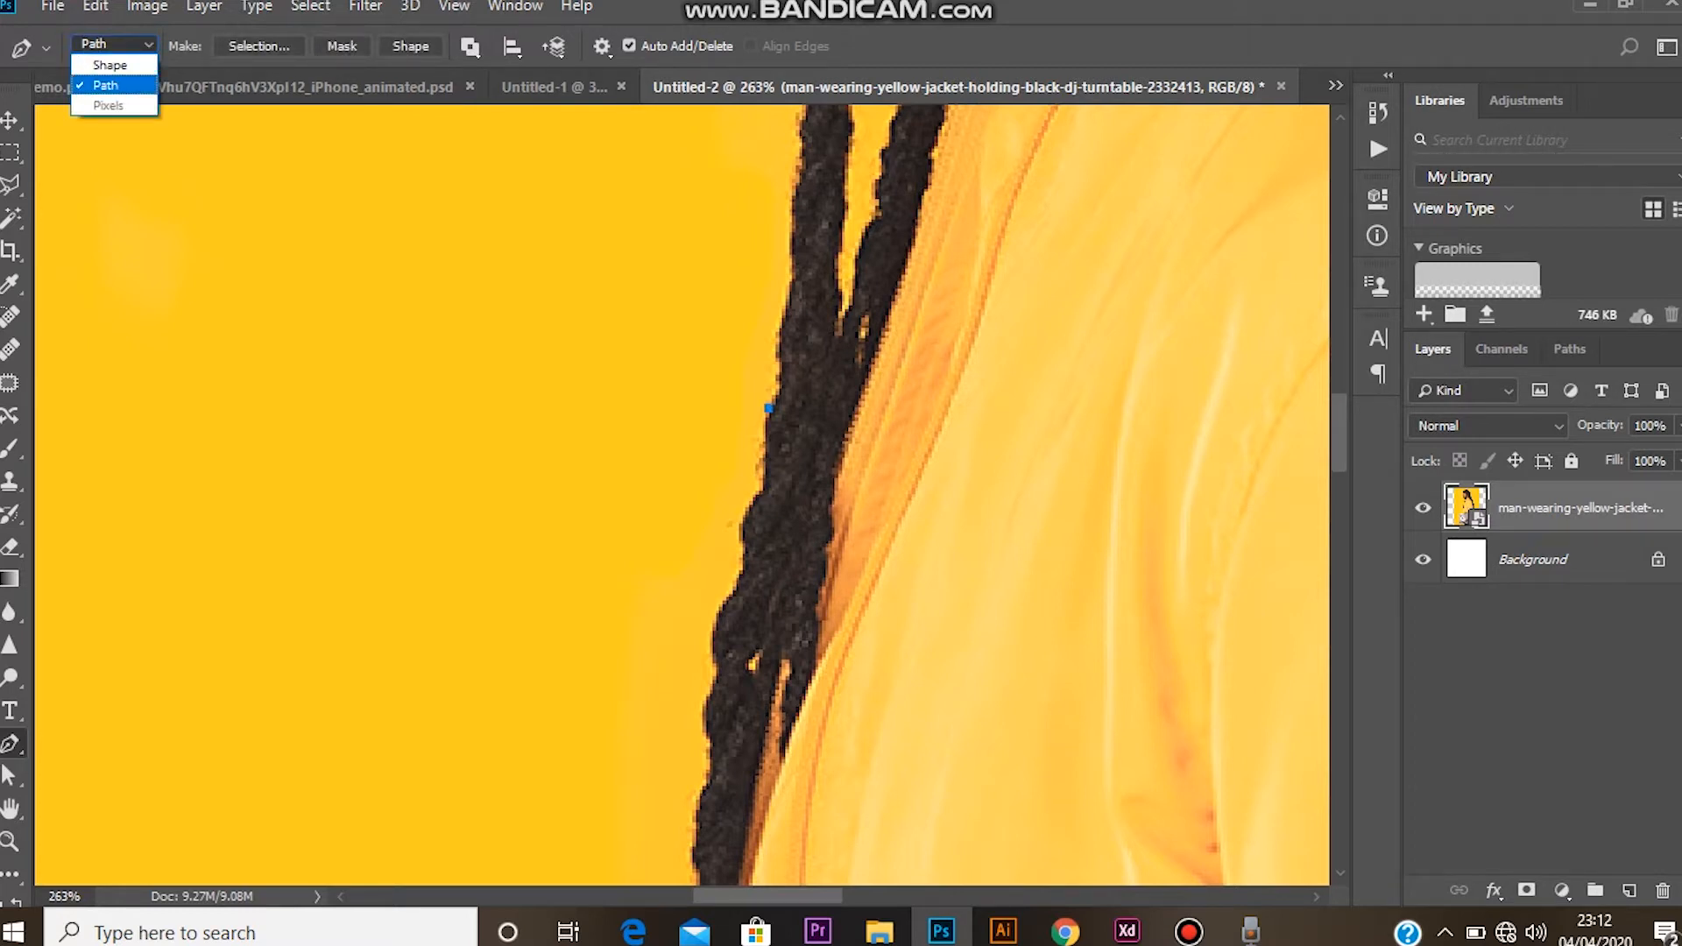
pyautogui.click(98, 85)
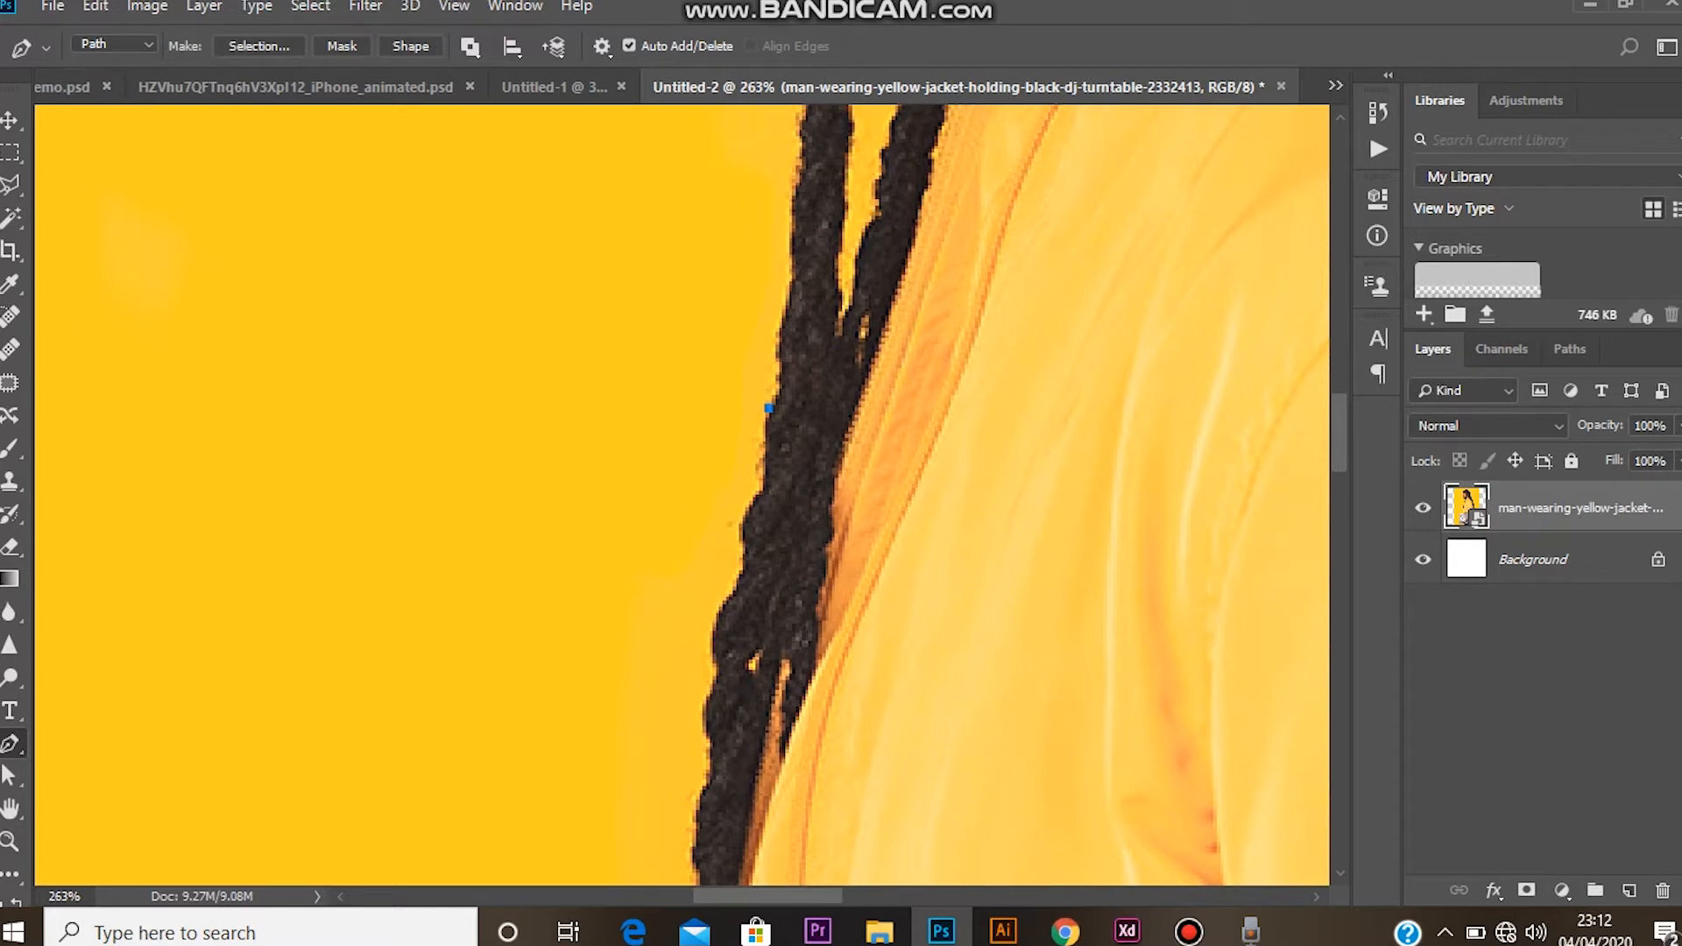
# Trace the path closely down the outer edge of the front dreadlocks, replacing the misplaced anchor point
pyautogui.moveTo(762, 467); pyautogui.dragTo(723, 611)
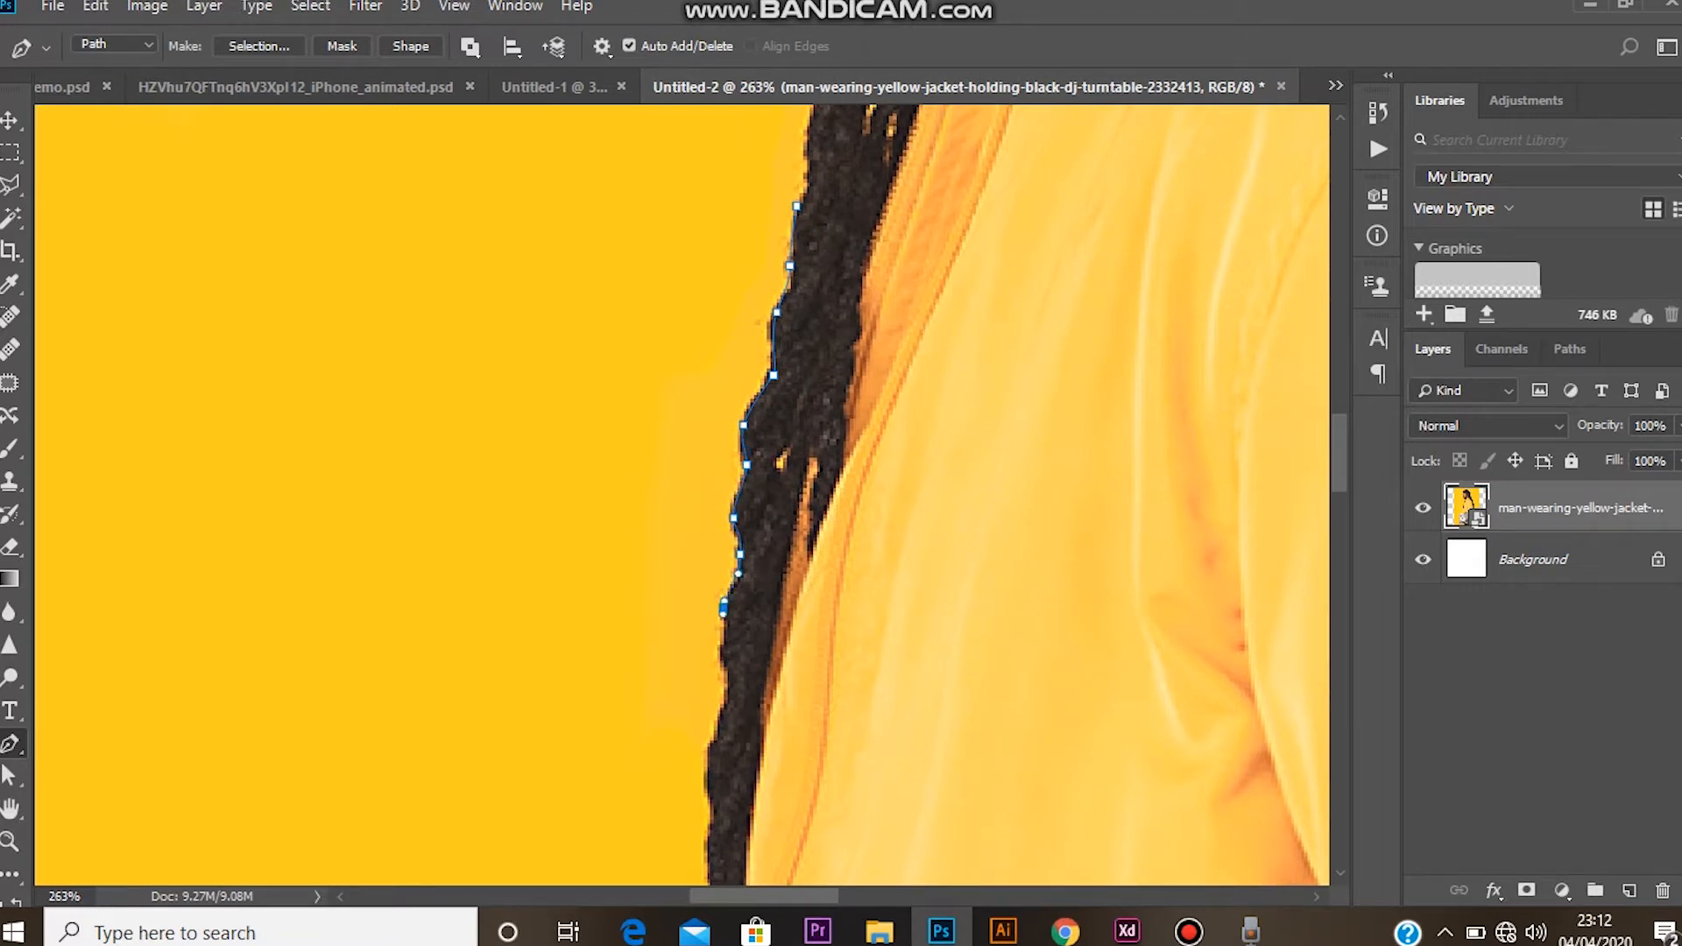
pyautogui.hotkey('ctrl', 'z')
pyautogui.moveTo(730, 614); pyautogui.dragTo(729, 636)
pyautogui.press('space')
pyautogui.moveTo(729, 636); pyautogui.dragTo(794, 429)
pyautogui.moveTo(793, 497); pyautogui.dragTo(776, 585)
pyautogui.scroll(-3, 776, 585)
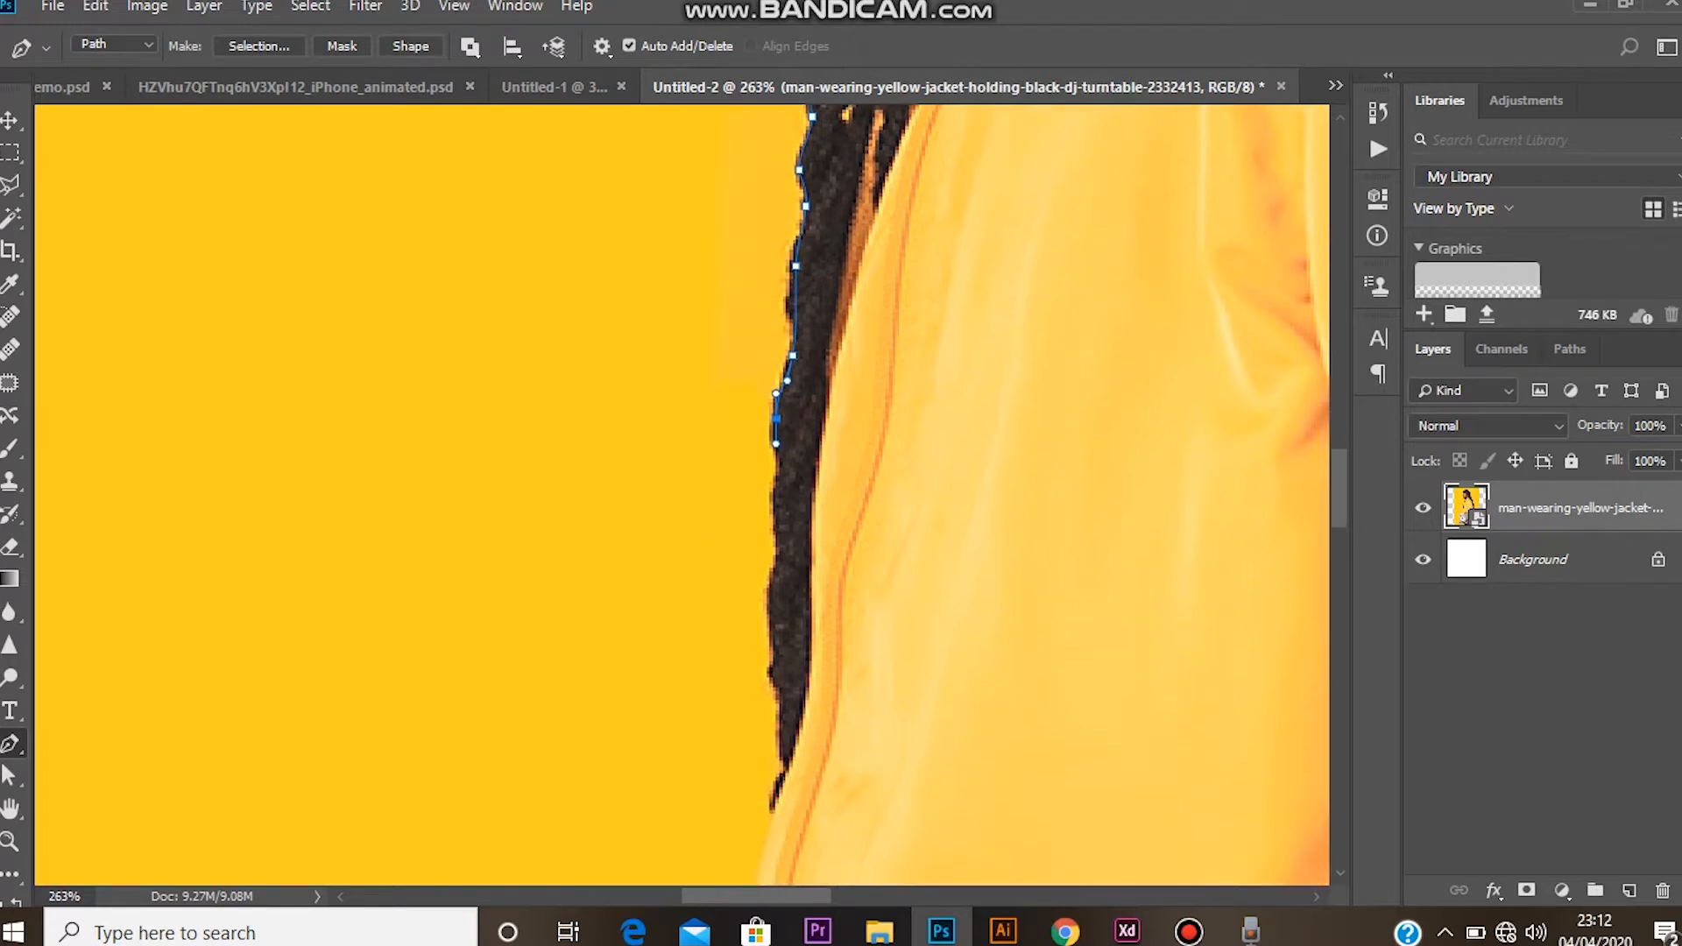
pyautogui.moveTo(776, 484); pyautogui.dragTo(772, 502)
pyautogui.moveTo(776, 561); pyautogui.dragTo(773, 581)
# Extend the path around the lower tip of the front dreadlock to where it meets the jacket
pyautogui.scroll(-3, 767, 666)
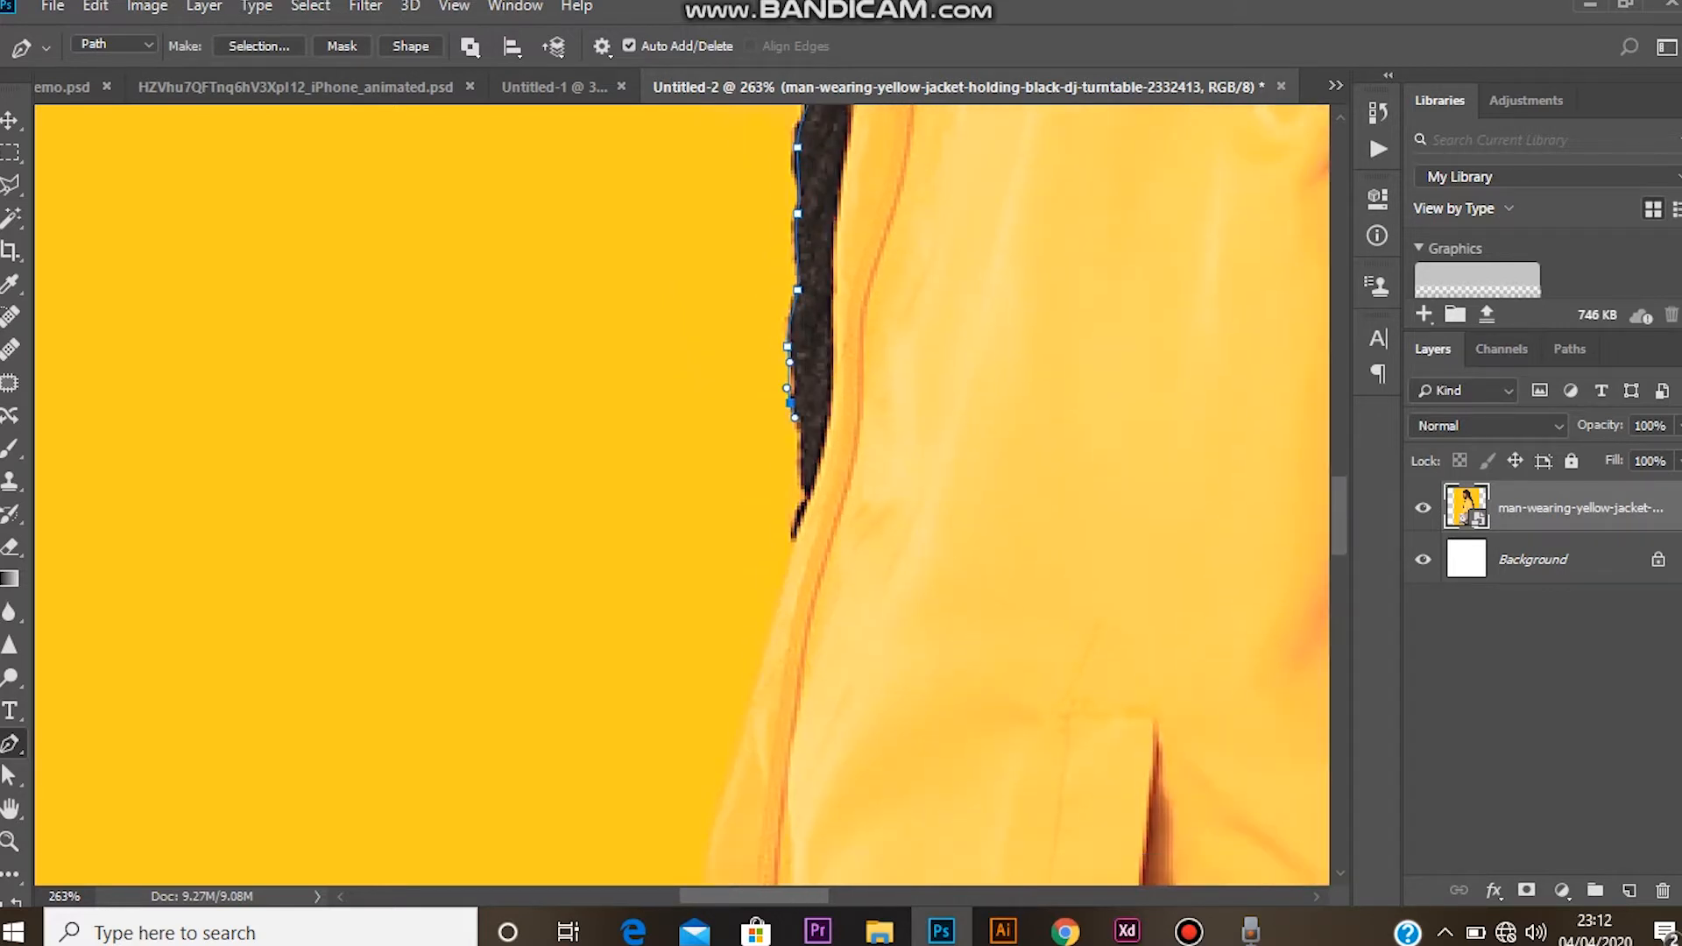
pyautogui.click(800, 442)
pyautogui.click(806, 495)
pyautogui.click(794, 513)
# Continue the path down the front edge of the yellow jacket to the upper edge of the DJ controller
pyautogui.scroll(-4, 794, 561)
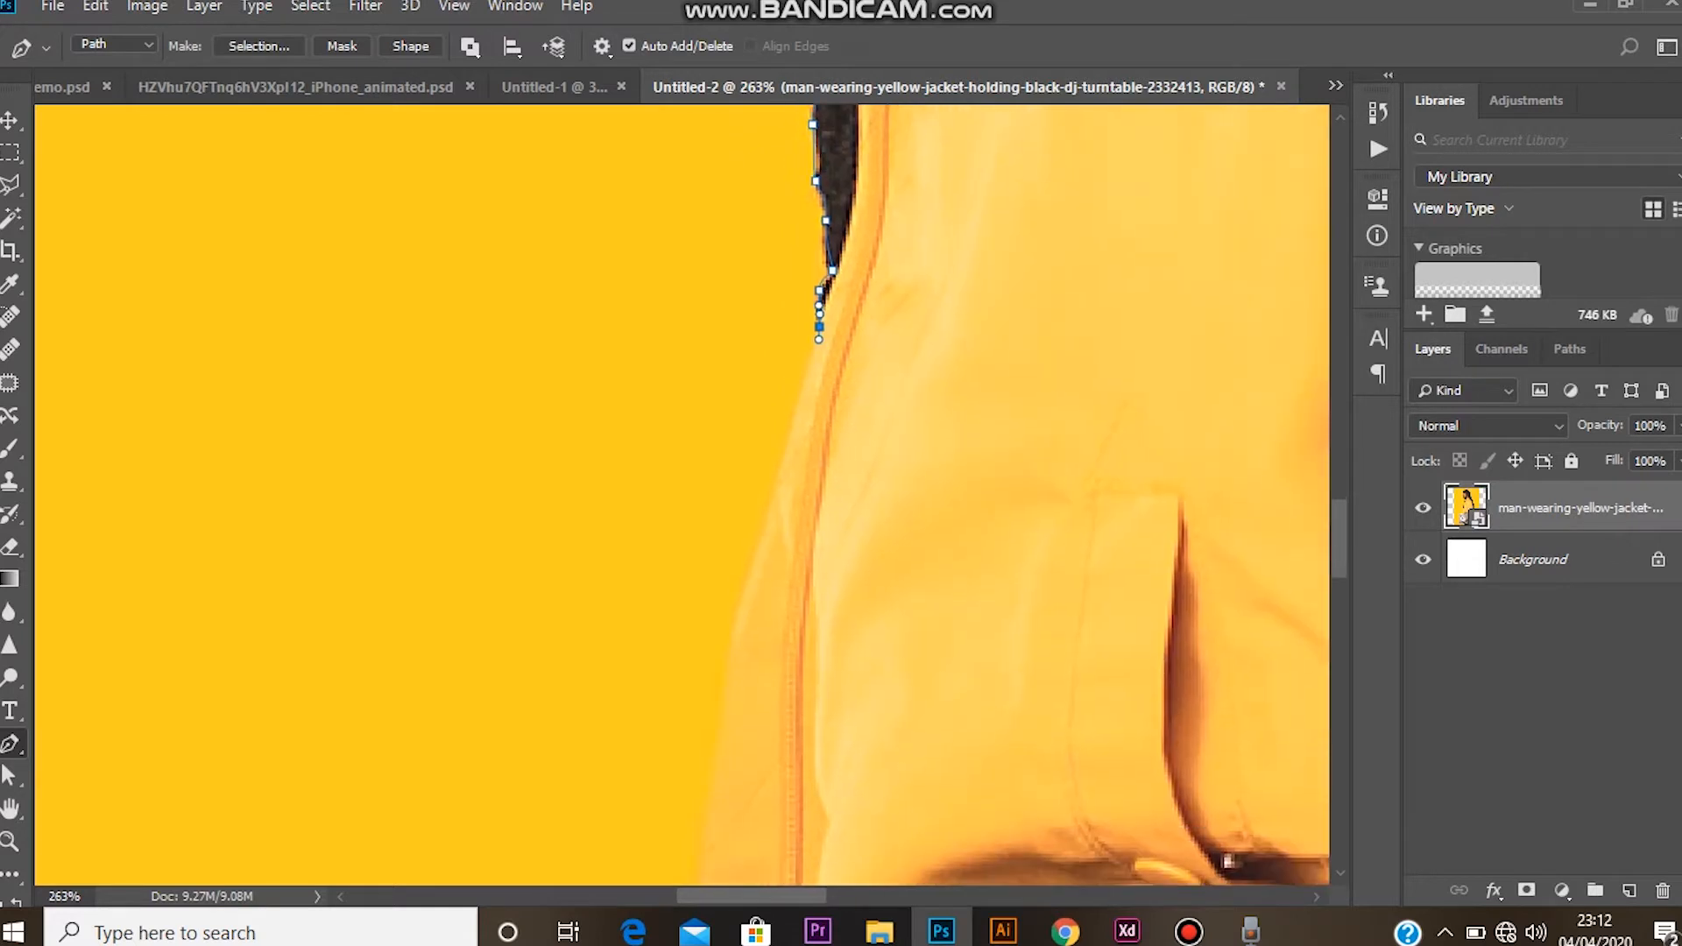
pyautogui.moveTo(773, 488); pyautogui.dragTo(760, 537)
pyautogui.moveTo(760, 537); pyautogui.dragTo(863, 242)
pyautogui.moveTo(803, 531); pyautogui.dragTo(1233, 487)
pyautogui.click(790, 700)
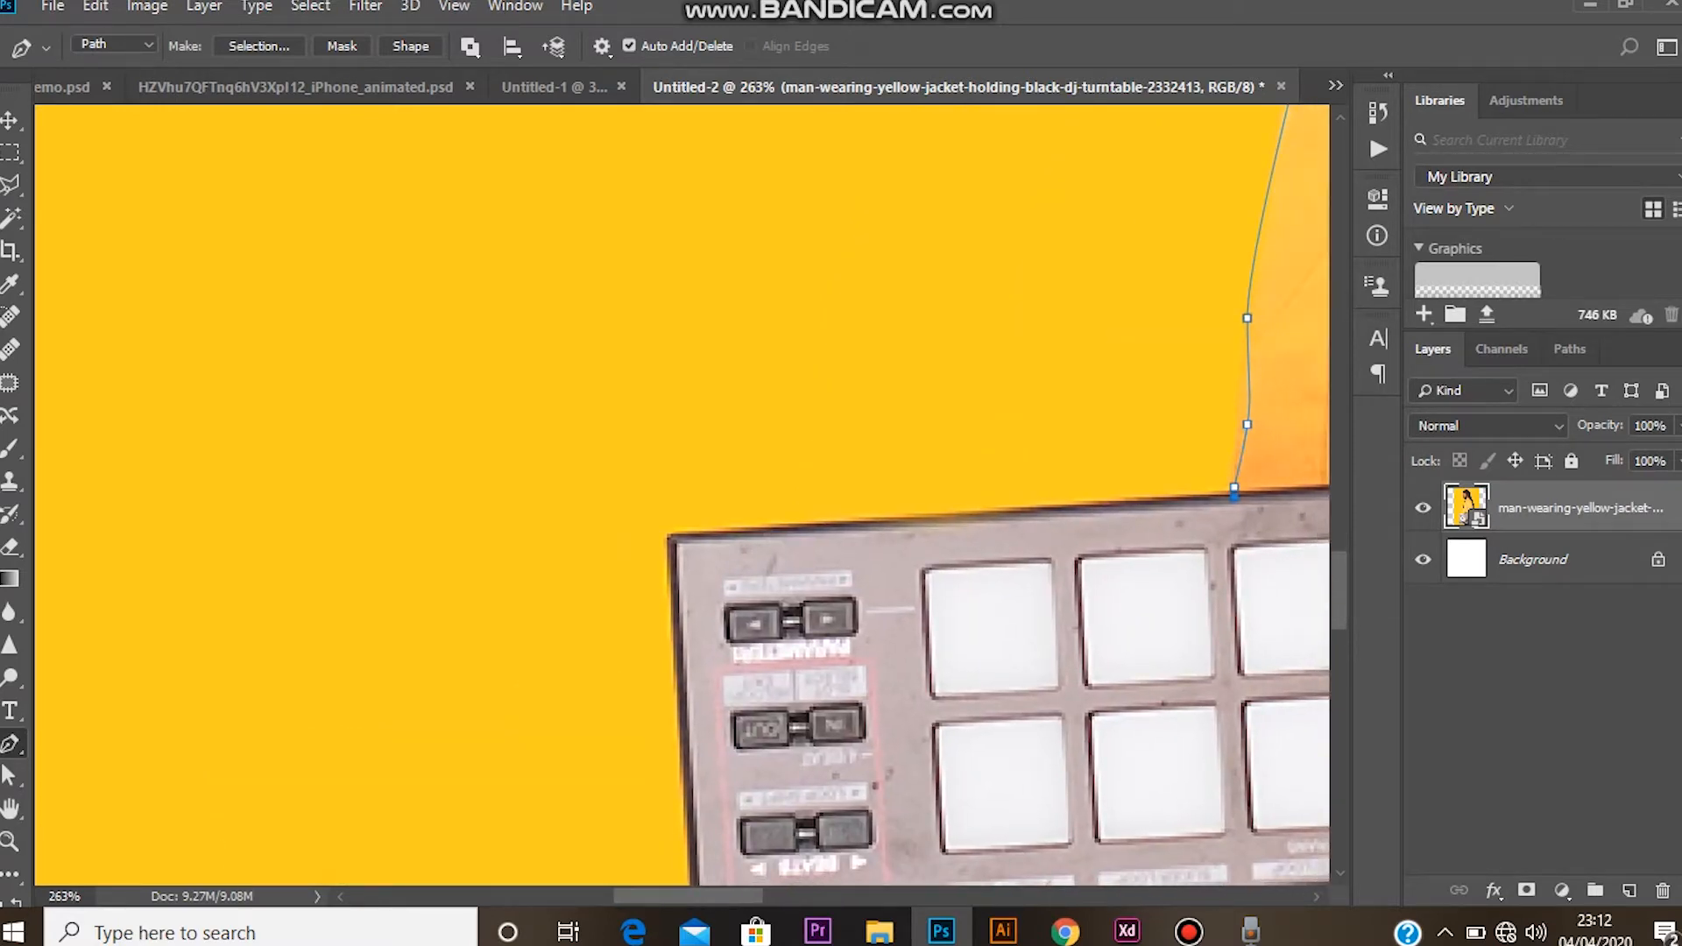
# Run the path around the front end of the DJ controller, from its upper corner to its lower corner
pyautogui.moveTo(788, 666); pyautogui.dragTo(795, 263)
pyautogui.moveTo(876, 789); pyautogui.dragTo(596, 123)
pyautogui.moveTo(682, 461); pyautogui.dragTo(704, 383)
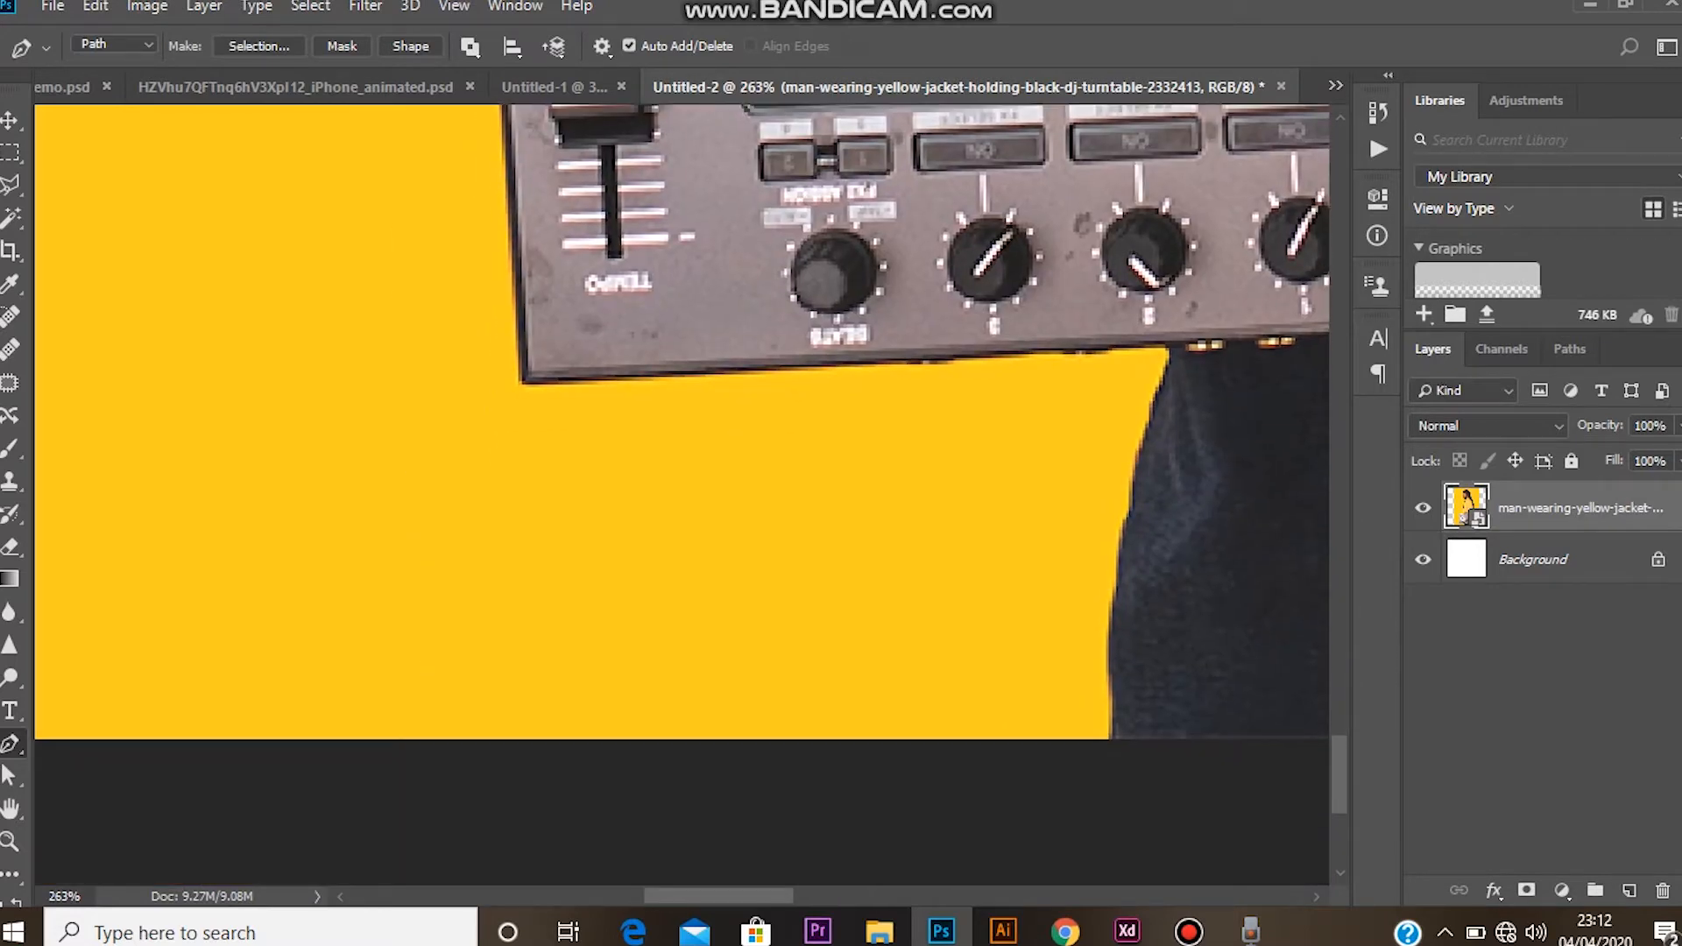
pyautogui.click(524, 381)
# Continue the path along the controller's underside and down the front trouser edge to the photo's bottom
pyautogui.click(1168, 347)
pyautogui.moveTo(1148, 418); pyautogui.dragTo(1142, 444)
pyautogui.moveTo(1113, 601); pyautogui.dragTo(929, 153)
pyautogui.scroll(-1, 924, 242)
pyautogui.click(923, 242)
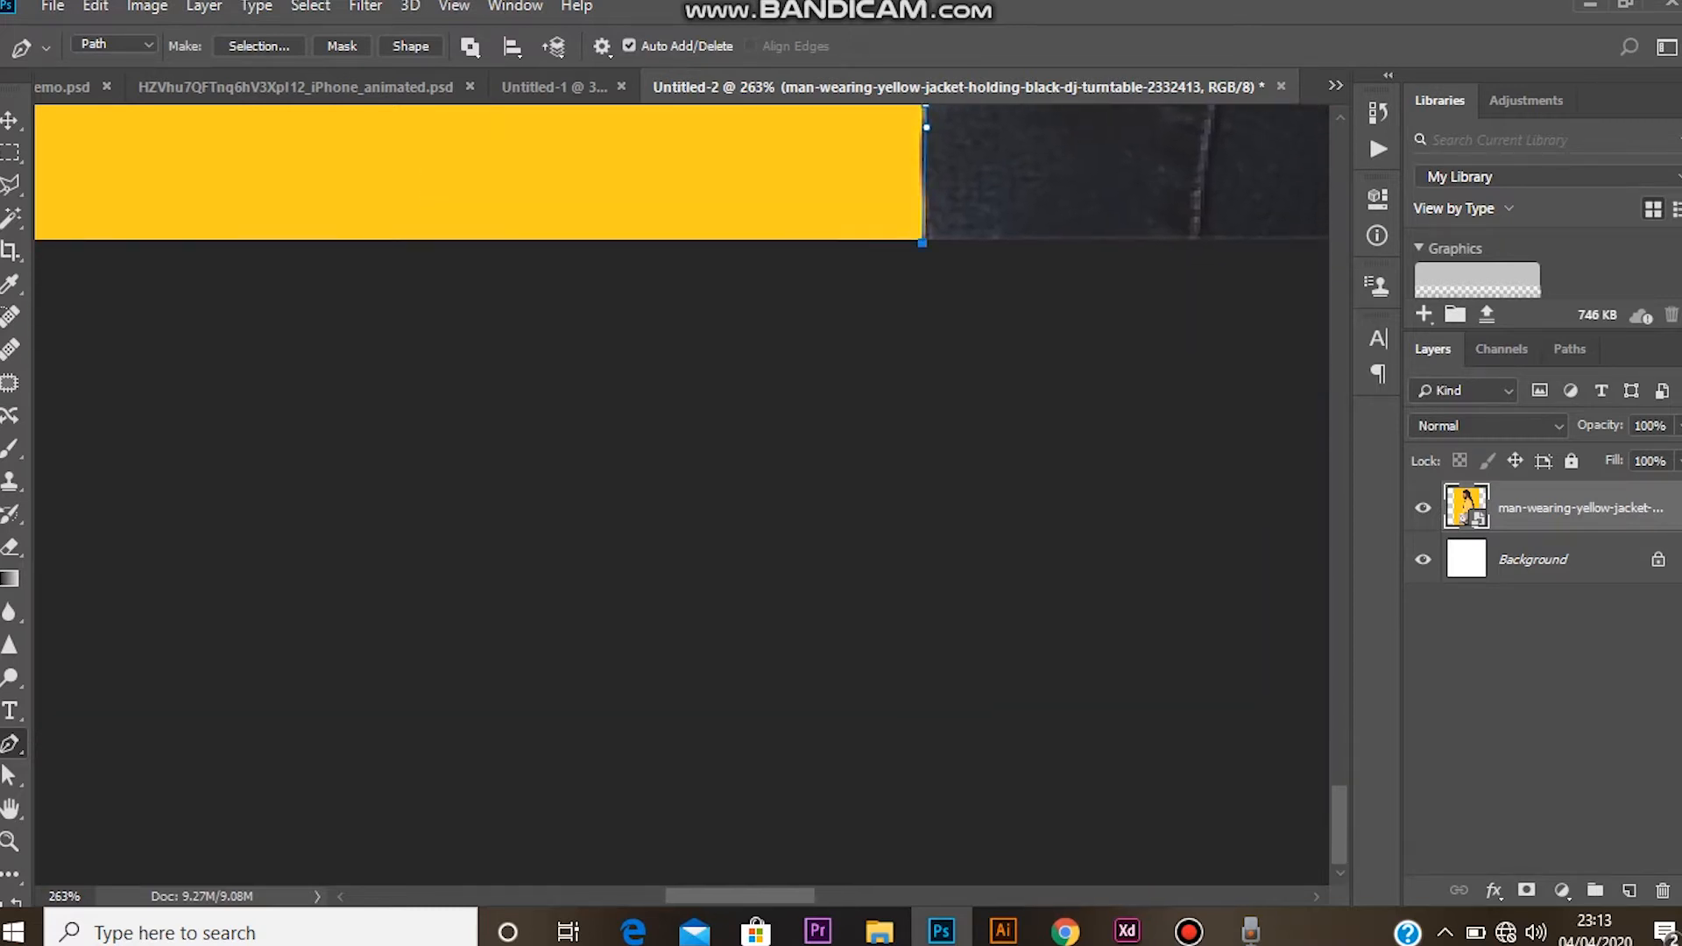
# Route the path around the outside of the whole photo and back to the bottom of the rear trouser edge
pyautogui.hscroll(-10, 923, 242)
pyautogui.click(1123, 409)
pyautogui.scroll(10, 1122, 409)
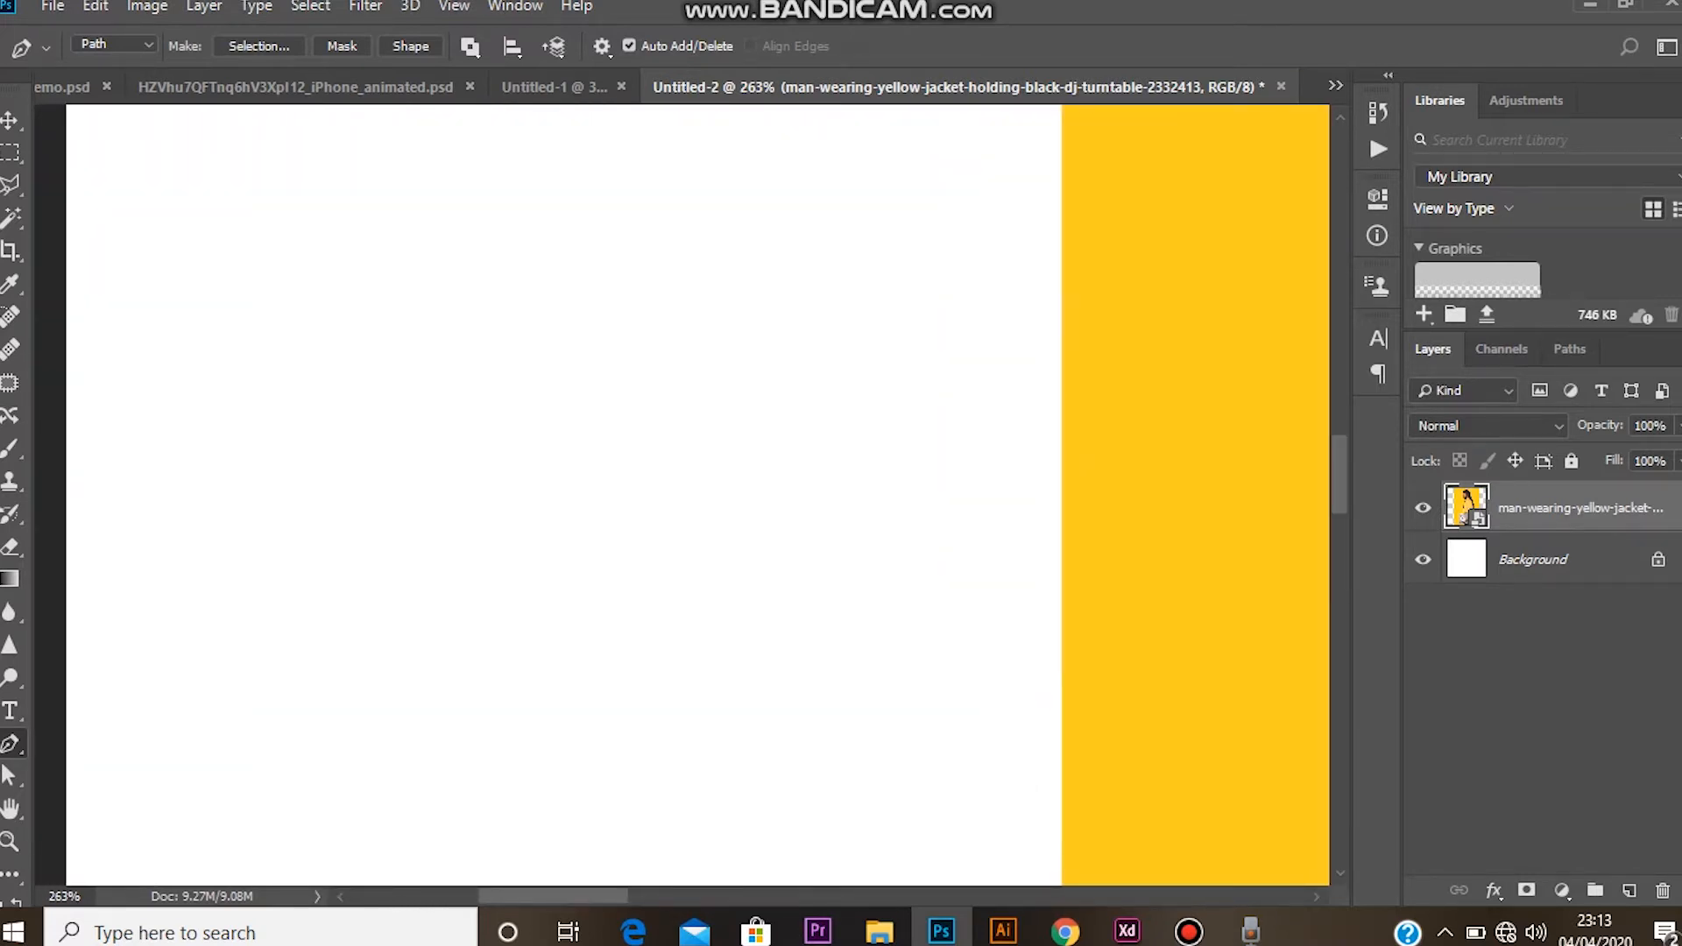
pyautogui.hscroll(3, 683, 491)
pyautogui.scroll(10, 684, 491)
pyautogui.click(873, 491)
pyautogui.hscroll(15, 873, 491)
pyautogui.scroll(-3, 874, 491)
pyautogui.scroll(2, 873, 492)
pyautogui.click(549, 384)
pyautogui.click(622, 667)
pyautogui.scroll(-15, 682, 495)
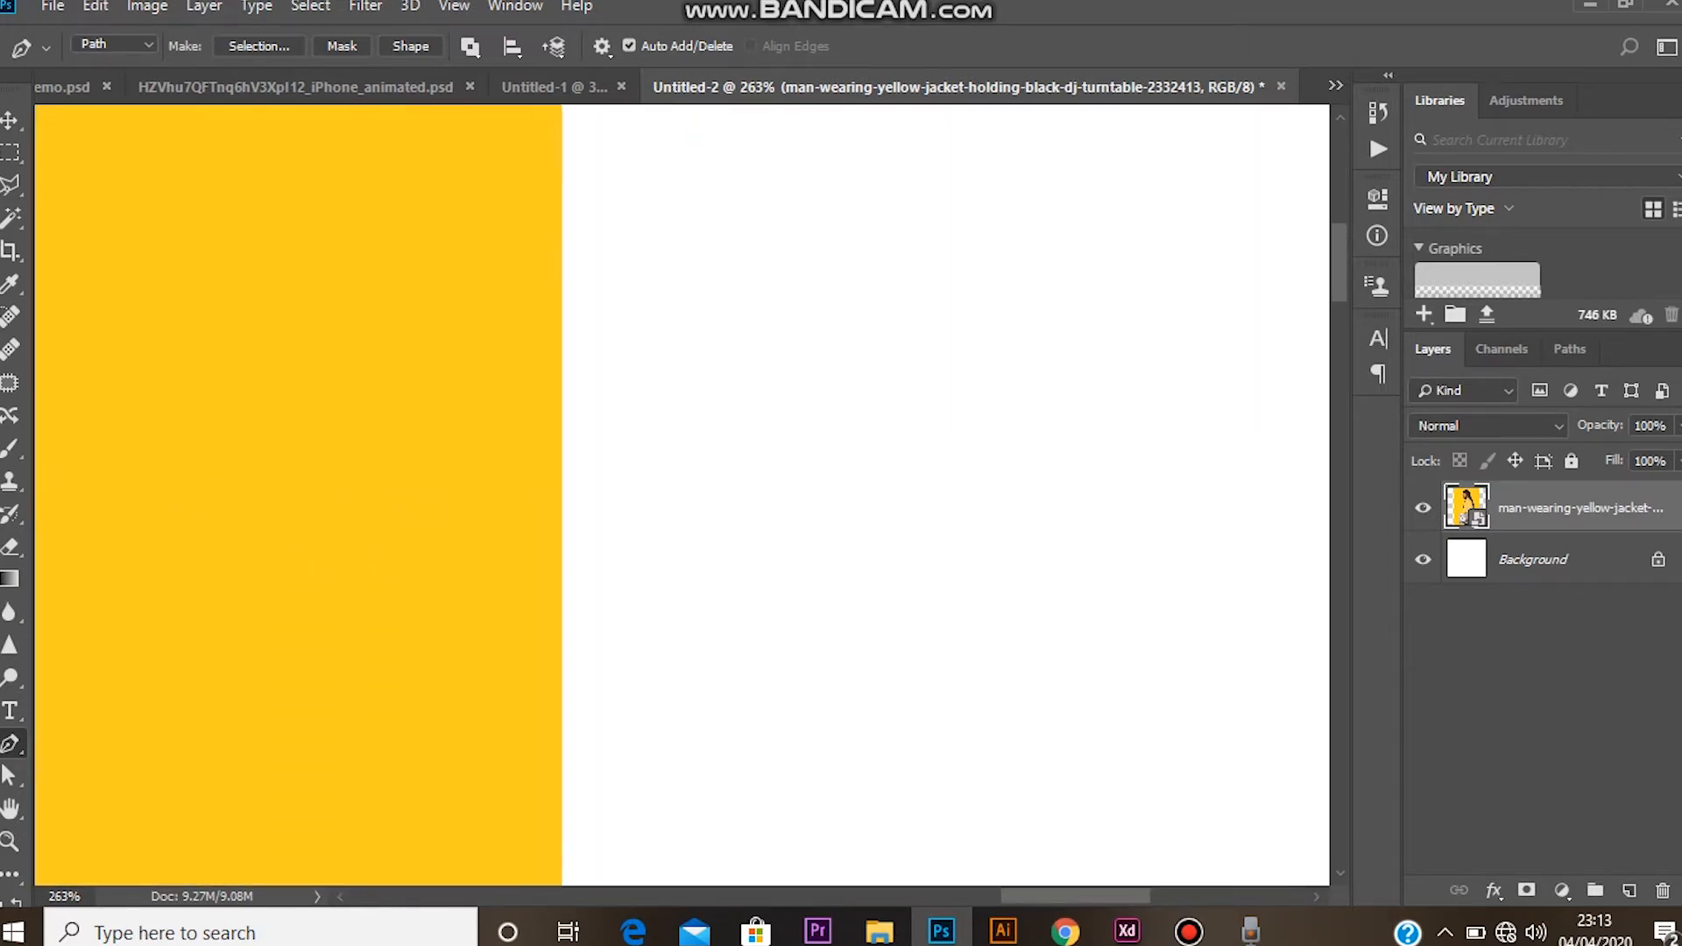
pyautogui.hscroll(-5, 681, 494)
pyautogui.hscroll(-5, 682, 495)
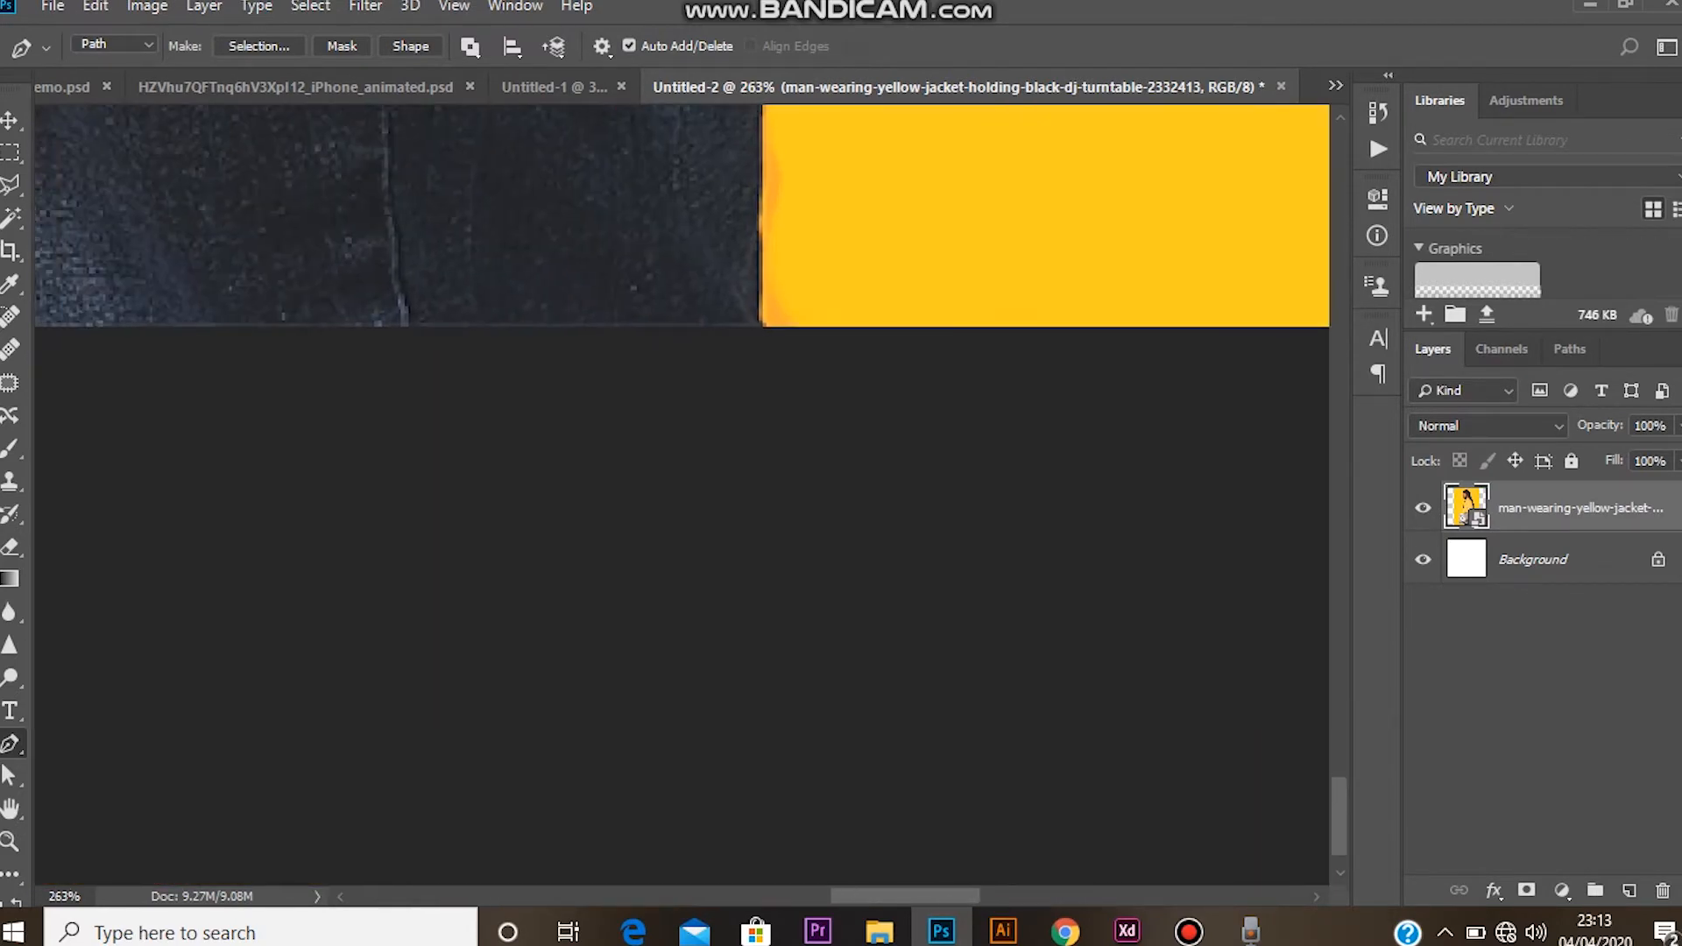
pyautogui.click(744, 379)
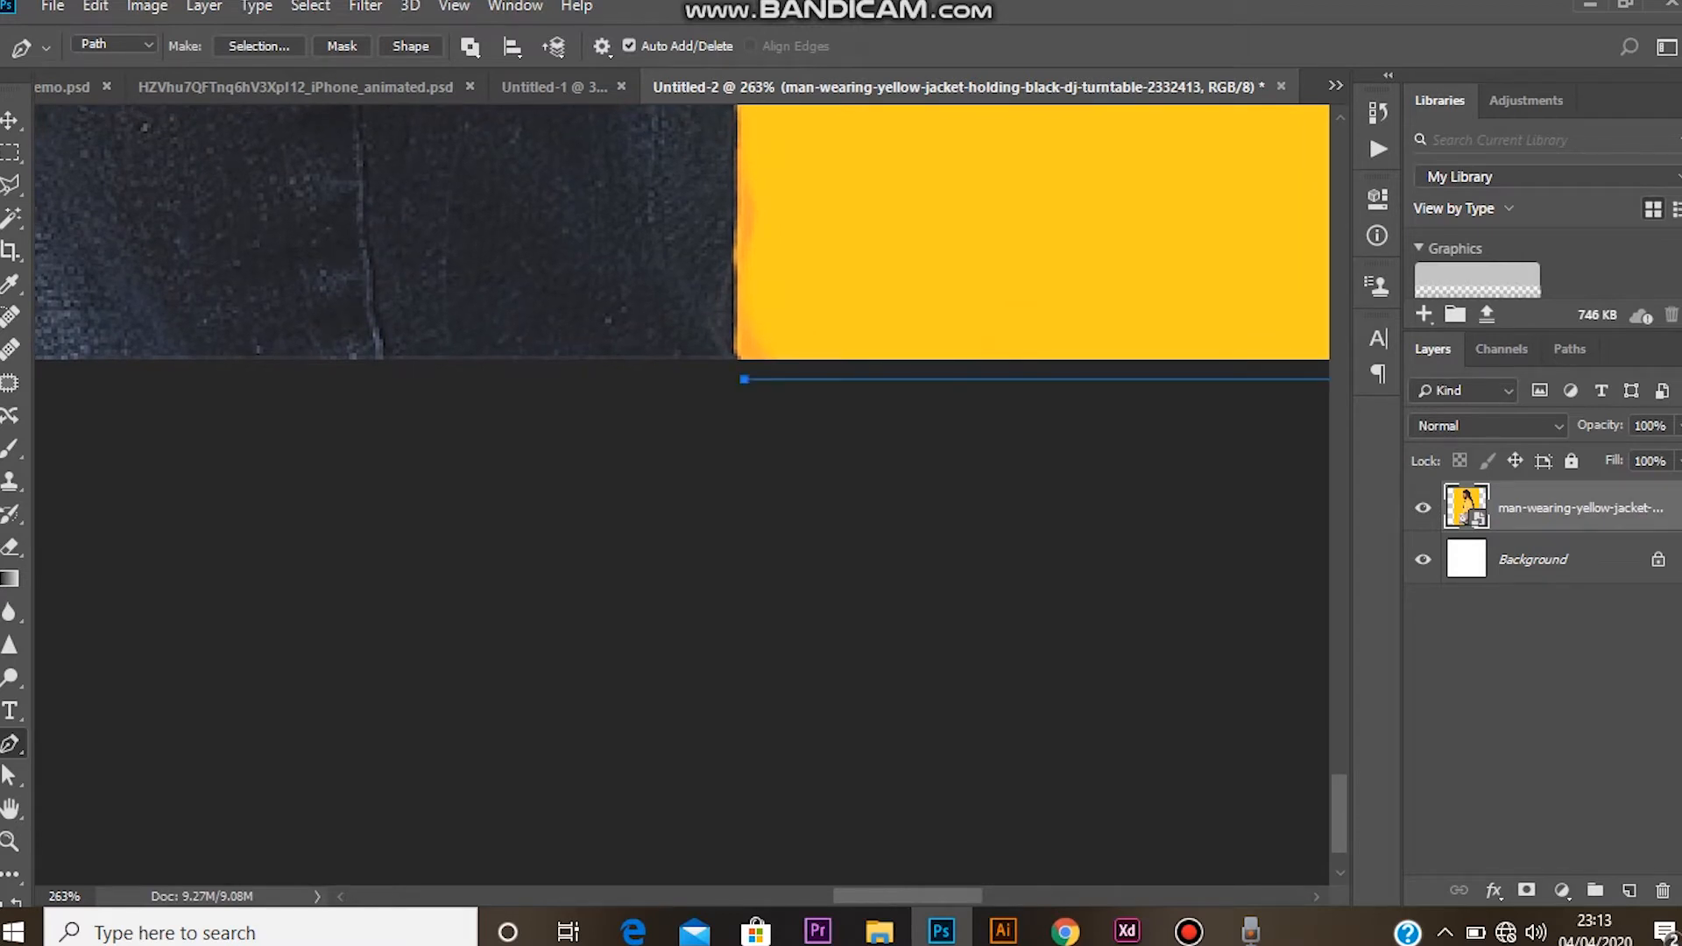
# Trace the path up the rear trouser edge and onto the underside of the DJ controller
pyautogui.scroll(3, 740, 477)
pyautogui.click(740, 478)
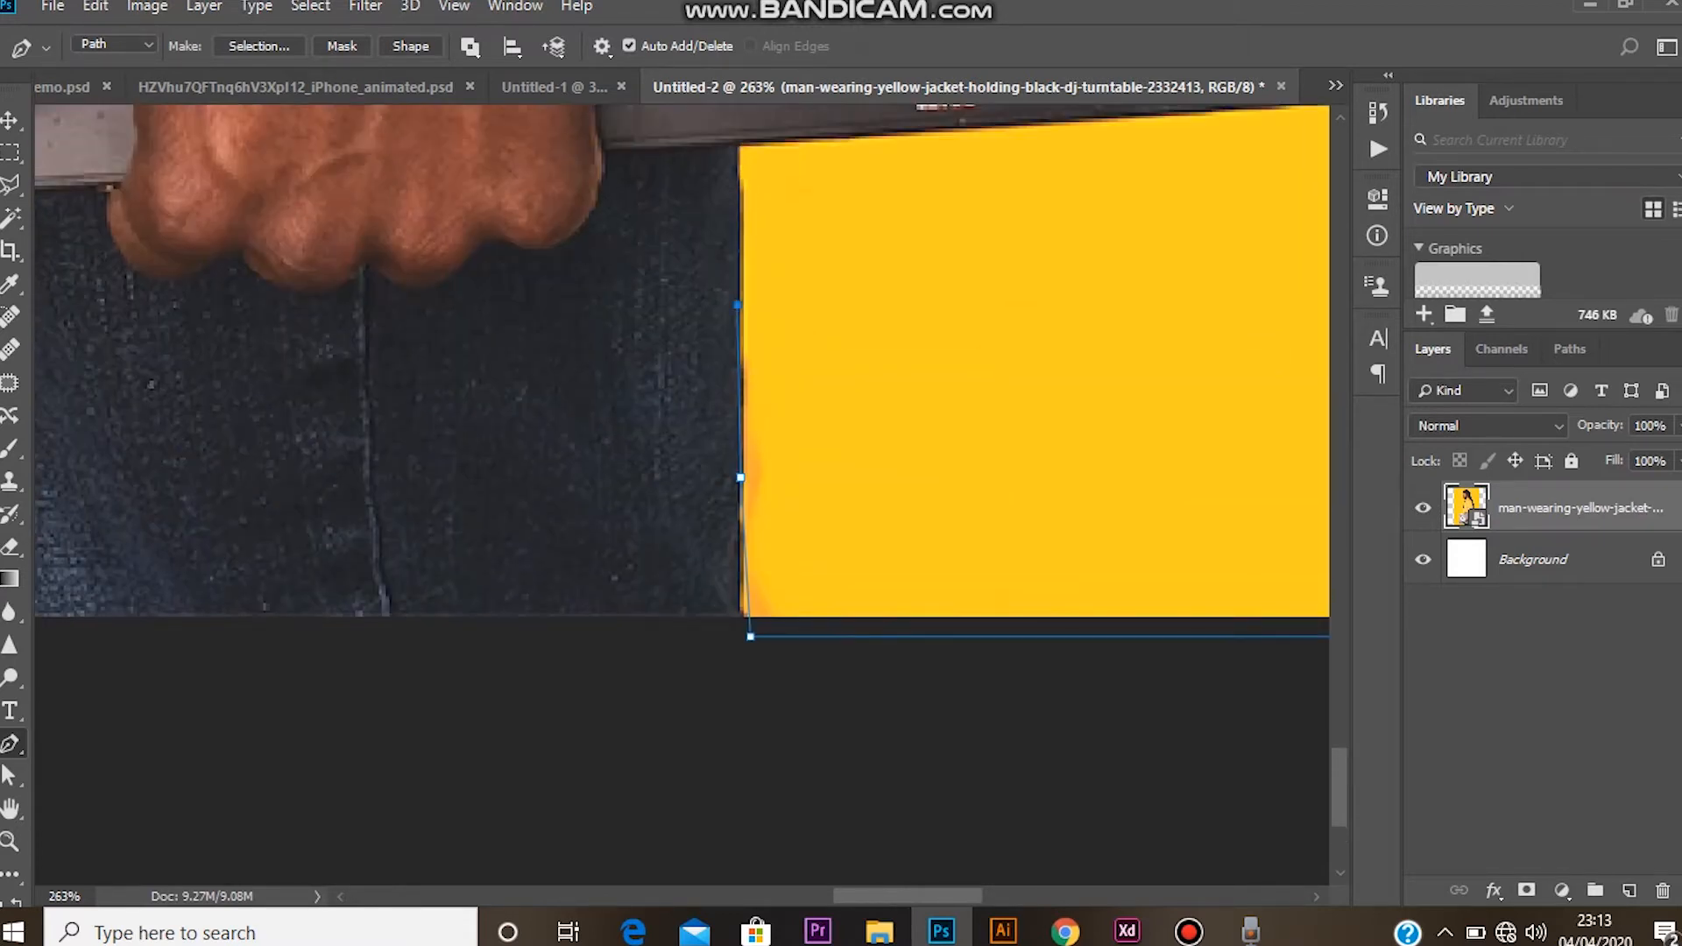
pyautogui.click(738, 146)
pyautogui.click(816, 139)
pyautogui.moveTo(817, 139); pyautogui.dragTo(612, 306)
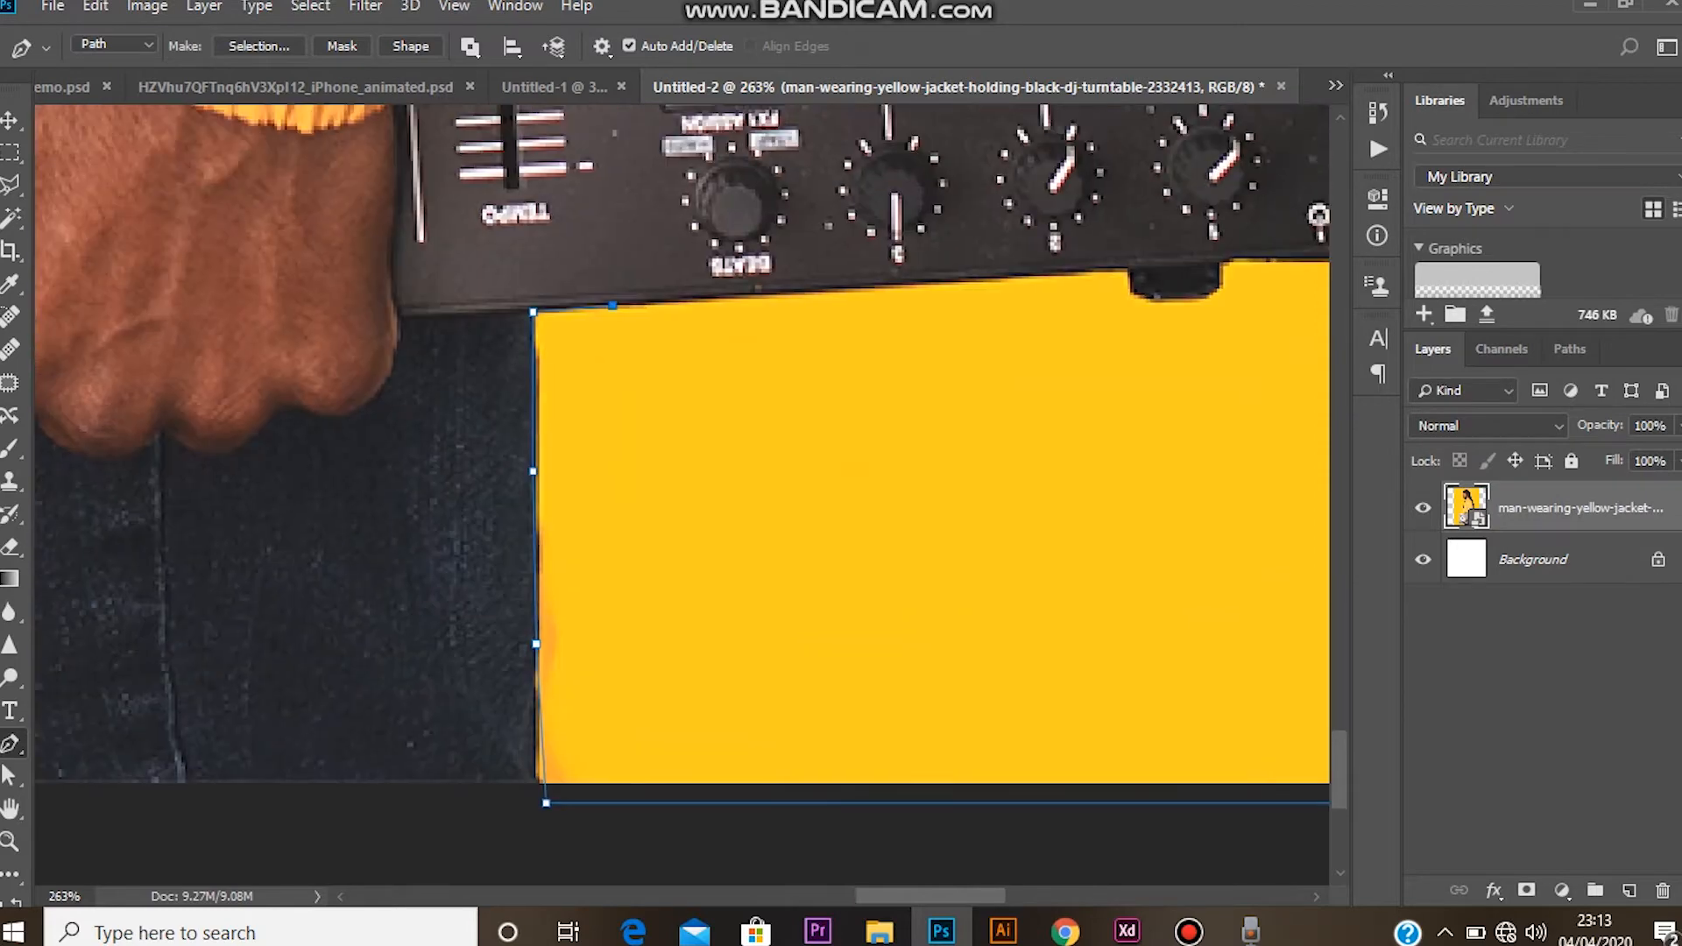
# Continue the path along the controller's rear underside, around its small black foot, to the lower rear corner
pyautogui.click(1027, 276)
pyautogui.click(1127, 270)
pyautogui.click(1141, 301)
pyautogui.moveTo(1211, 297); pyautogui.dragTo(725, 295)
pyautogui.click(1219, 260)
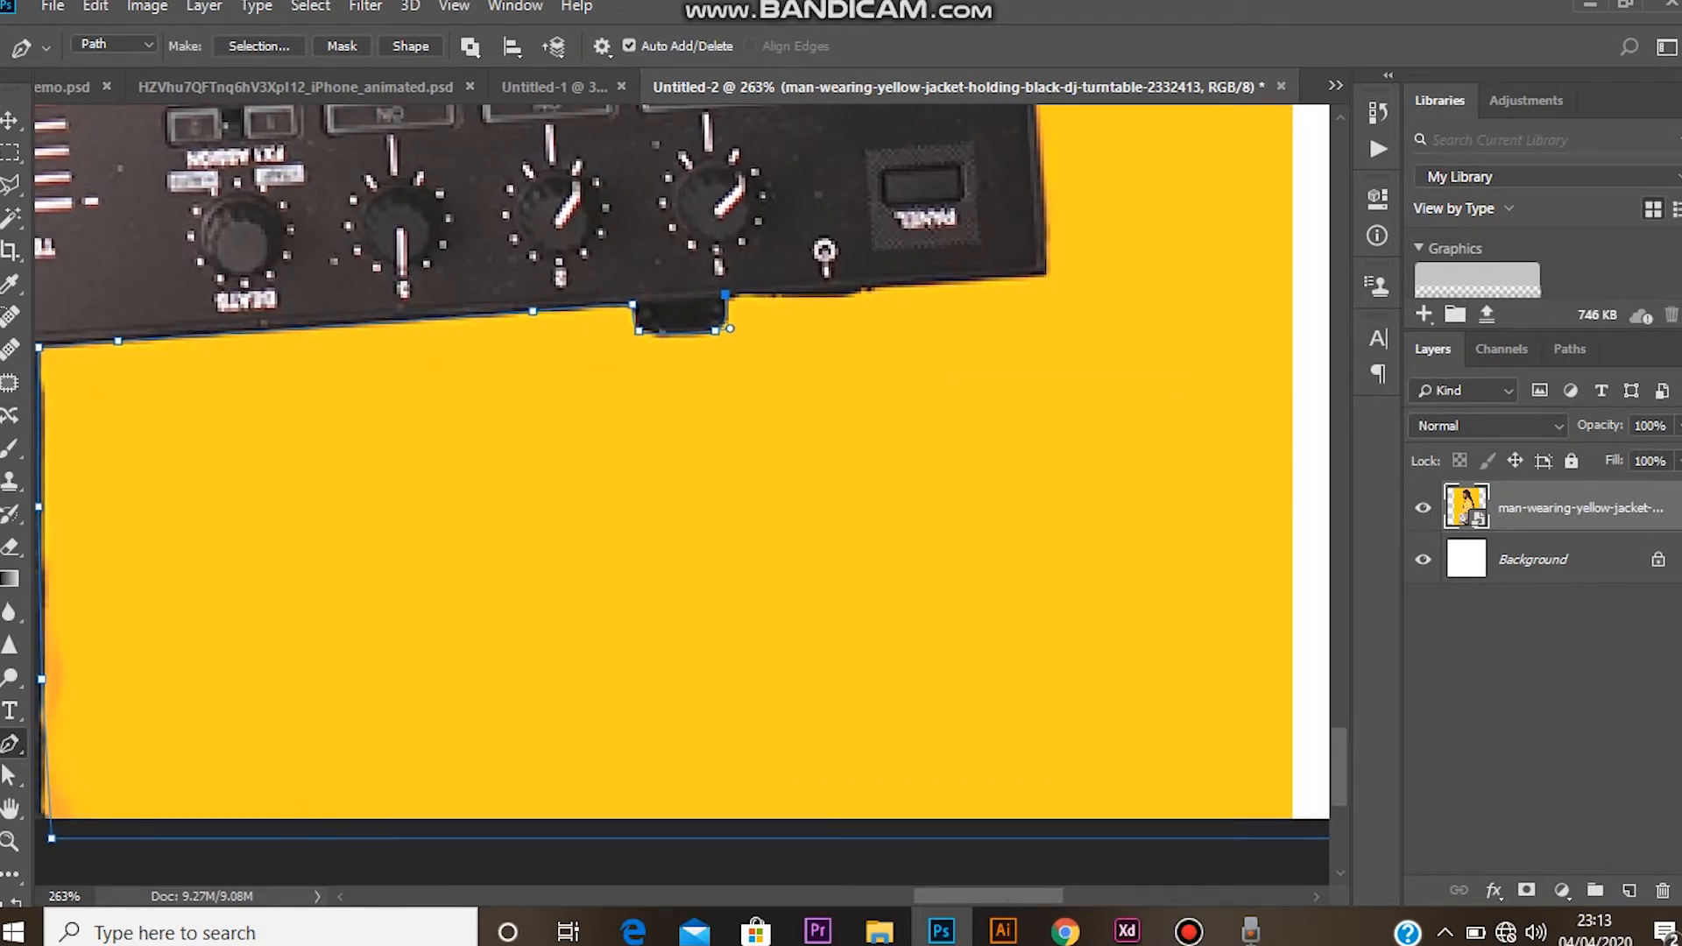
pyautogui.click(1188, 932)
pyautogui.click(1188, 932)
pyautogui.moveTo(855, 290); pyautogui.dragTo(894, 292)
pyautogui.click(1047, 274)
# Trace the path up the controller's rear end and along its upper edge to the hanging dreadlocks
pyautogui.moveTo(1046, 274); pyautogui.dragTo(961, 852)
pyautogui.scroll(10, 681, 495)
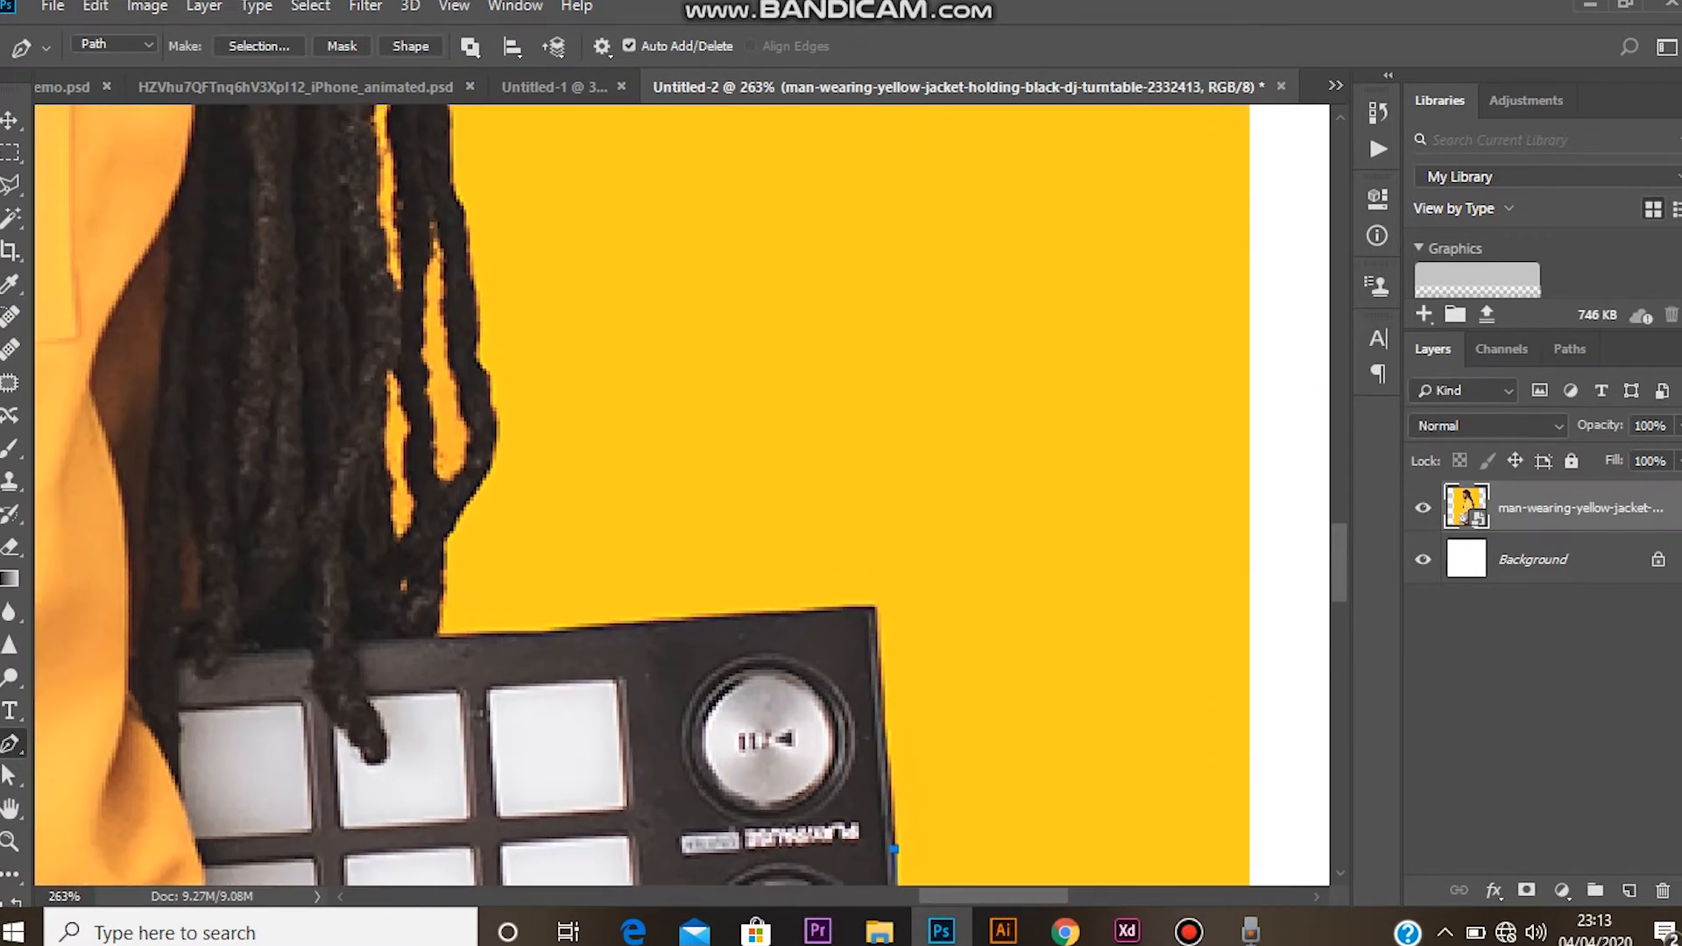
pyautogui.click(871, 606)
pyautogui.click(436, 636)
# Trace the path up the outer edge of the lowest part of the back dreadlocks, around the bulging loose strand
pyautogui.click(437, 613)
pyautogui.click(444, 568)
pyautogui.click(447, 532)
pyautogui.click(496, 456)
pyautogui.click(476, 349)
pyautogui.click(471, 310)
pyautogui.click(467, 240)
pyautogui.scroll(5, 592, 511)
pyautogui.hscroll(-2, 593, 512)
pyautogui.click(573, 442)
pyautogui.click(565, 361)
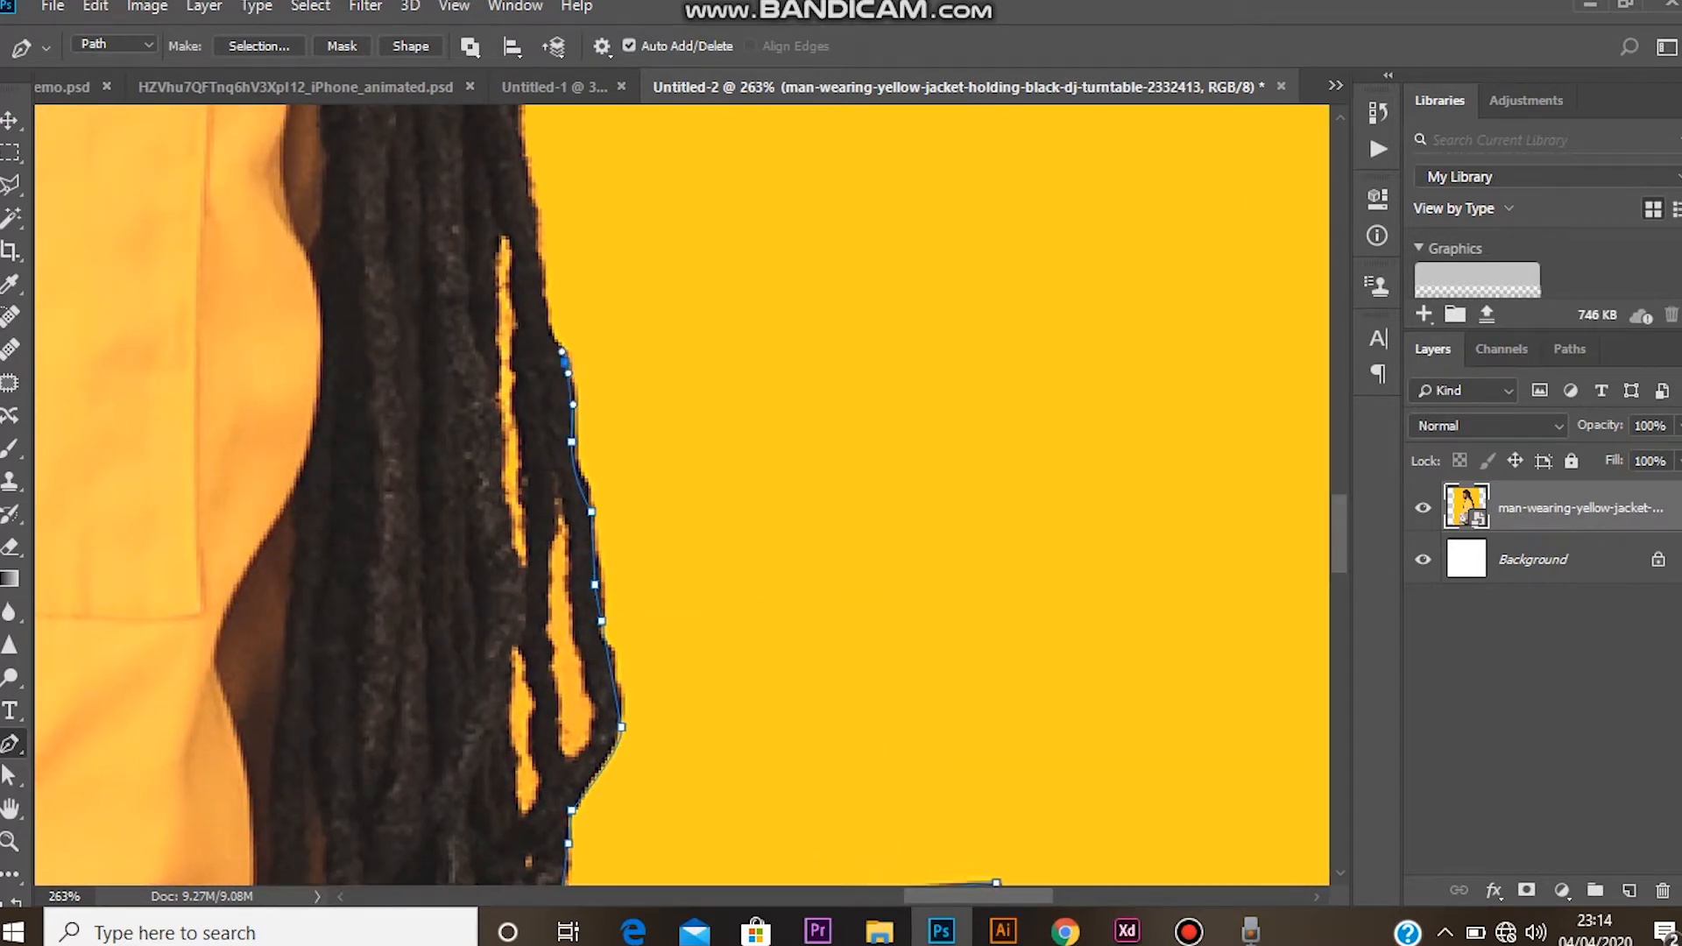
pyautogui.click(549, 326)
# Continue the path up the outer edge of the back dreadlocks alongside the jacket sleeve
pyautogui.scroll(4, 549, 326)
pyautogui.hscroll(-2, 549, 326)
pyautogui.click(674, 460)
pyautogui.click(661, 420)
pyautogui.click(668, 381)
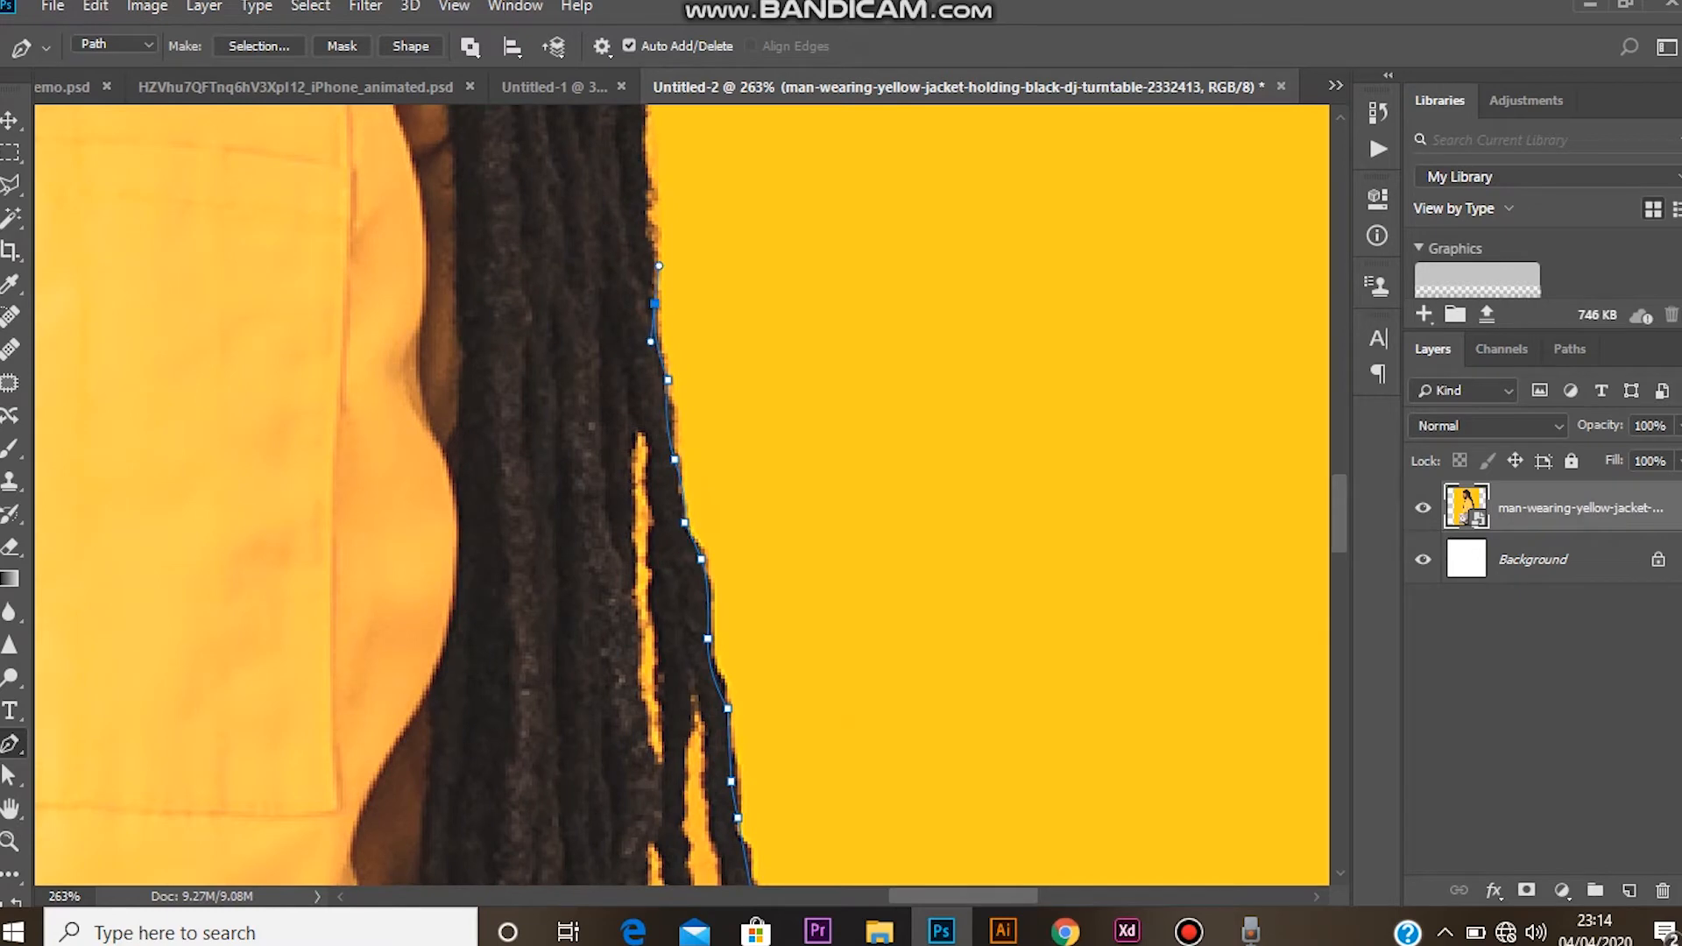
pyautogui.scroll(8, 669, 380)
pyautogui.hscroll(-2, 669, 381)
pyautogui.click(812, 775)
pyautogui.click(811, 722)
pyautogui.click(807, 643)
pyautogui.click(796, 617)
pyautogui.click(794, 603)
pyautogui.click(794, 570)
pyautogui.click(791, 521)
pyautogui.click(794, 477)
pyautogui.click(784, 403)
# Extend the path with closely spaced anchor points up the back dreadlocks towards the shoulder
pyautogui.scroll(6, 784, 403)
pyautogui.hscroll(-2, 784, 403)
pyautogui.click(864, 697)
pyautogui.click(849, 644)
pyautogui.click(824, 562)
pyautogui.click(816, 528)
pyautogui.click(806, 488)
pyautogui.scroll(6, 806, 489)
pyautogui.hscroll(-1, 806, 489)
pyautogui.click(908, 791)
pyautogui.click(904, 736)
pyautogui.click(889, 688)
pyautogui.click(874, 640)
pyautogui.click(863, 596)
pyautogui.click(851, 548)
pyautogui.click(846, 487)
pyautogui.click(833, 448)
# Outline the upper back dreadlocks behind the neck, following the strands that stick out
pyautogui.scroll(6, 833, 448)
pyautogui.hscroll(-2, 833, 448)
pyautogui.click(974, 761)
pyautogui.click(925, 682)
pyautogui.click(897, 631)
pyautogui.click(868, 549)
pyautogui.click(881, 513)
pyautogui.click(808, 420)
pyautogui.click(790, 379)
pyautogui.click(775, 356)
pyautogui.click(736, 310)
pyautogui.click(730, 261)
pyautogui.click(767, 304)
pyautogui.click(794, 284)
pyautogui.click(788, 261)
pyautogui.click(751, 227)
# Trace the path up the hair at the back of the head to the lower edge of the beanie
pyautogui.scroll(6, 751, 227)
pyautogui.hscroll(-2, 751, 226)
pyautogui.scroll(1, 861, 387)
pyautogui.click(873, 415)
pyautogui.click(881, 380)
pyautogui.click(842, 356)
pyautogui.click(842, 316)
pyautogui.click(835, 298)
pyautogui.click(824, 282)
pyautogui.scroll(6, 824, 281)
pyautogui.click(960, 606)
pyautogui.click(940, 553)
pyautogui.click(944, 520)
pyautogui.click(920, 480)
# Trace the path up the back edge of the beanie's folded cuff with closely spaced anchor points
pyautogui.click(901, 459)
pyautogui.click(925, 443)
pyautogui.click(929, 422)
pyautogui.click(928, 396)
pyautogui.click(903, 337)
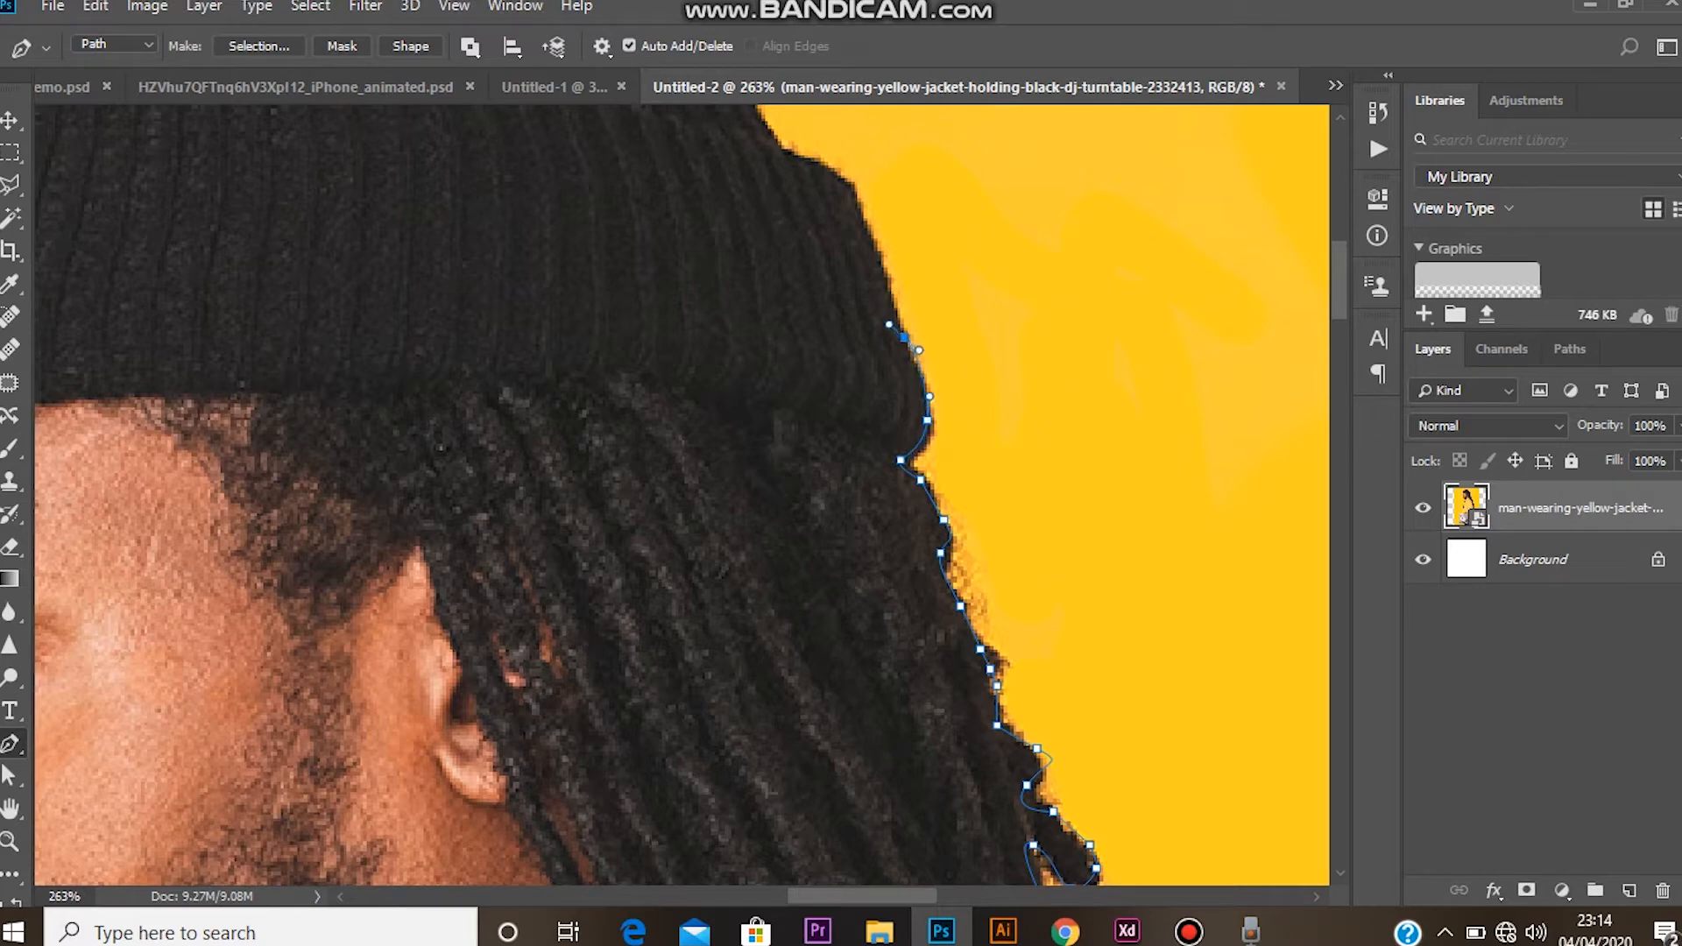
pyautogui.click(877, 250)
pyautogui.click(853, 198)
pyautogui.click(840, 178)
# Continue the path from the top of the cuff over the back slope and crown of the beanie
pyautogui.scroll(5, 682, 494)
pyautogui.hscroll(-3, 681, 494)
pyautogui.click(1007, 586)
pyautogui.click(983, 565)
pyautogui.moveTo(868, 425); pyautogui.dragTo(828, 398)
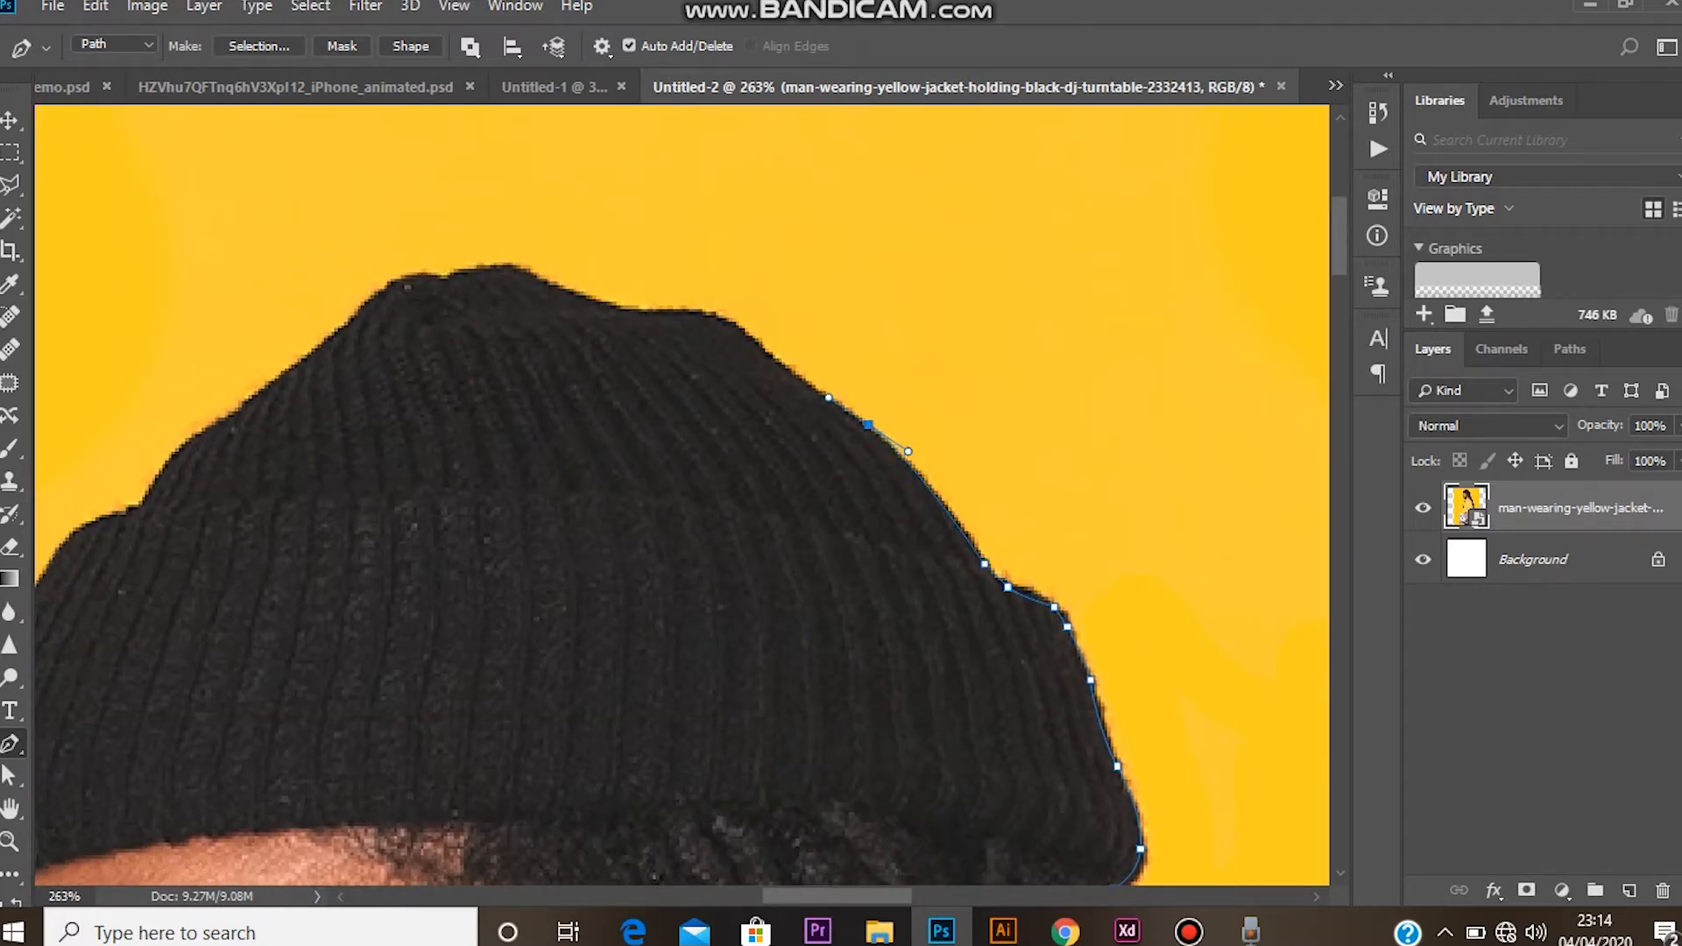
pyautogui.click(733, 322)
pyautogui.click(606, 308)
pyautogui.click(510, 259)
pyautogui.click(444, 276)
pyautogui.click(406, 271)
# Trace the front slope of the beanie down from the crown past the upper edge of the cuff
pyautogui.hscroll(-5, 682, 494)
pyautogui.scroll(-1, 682, 495)
pyautogui.click(755, 321)
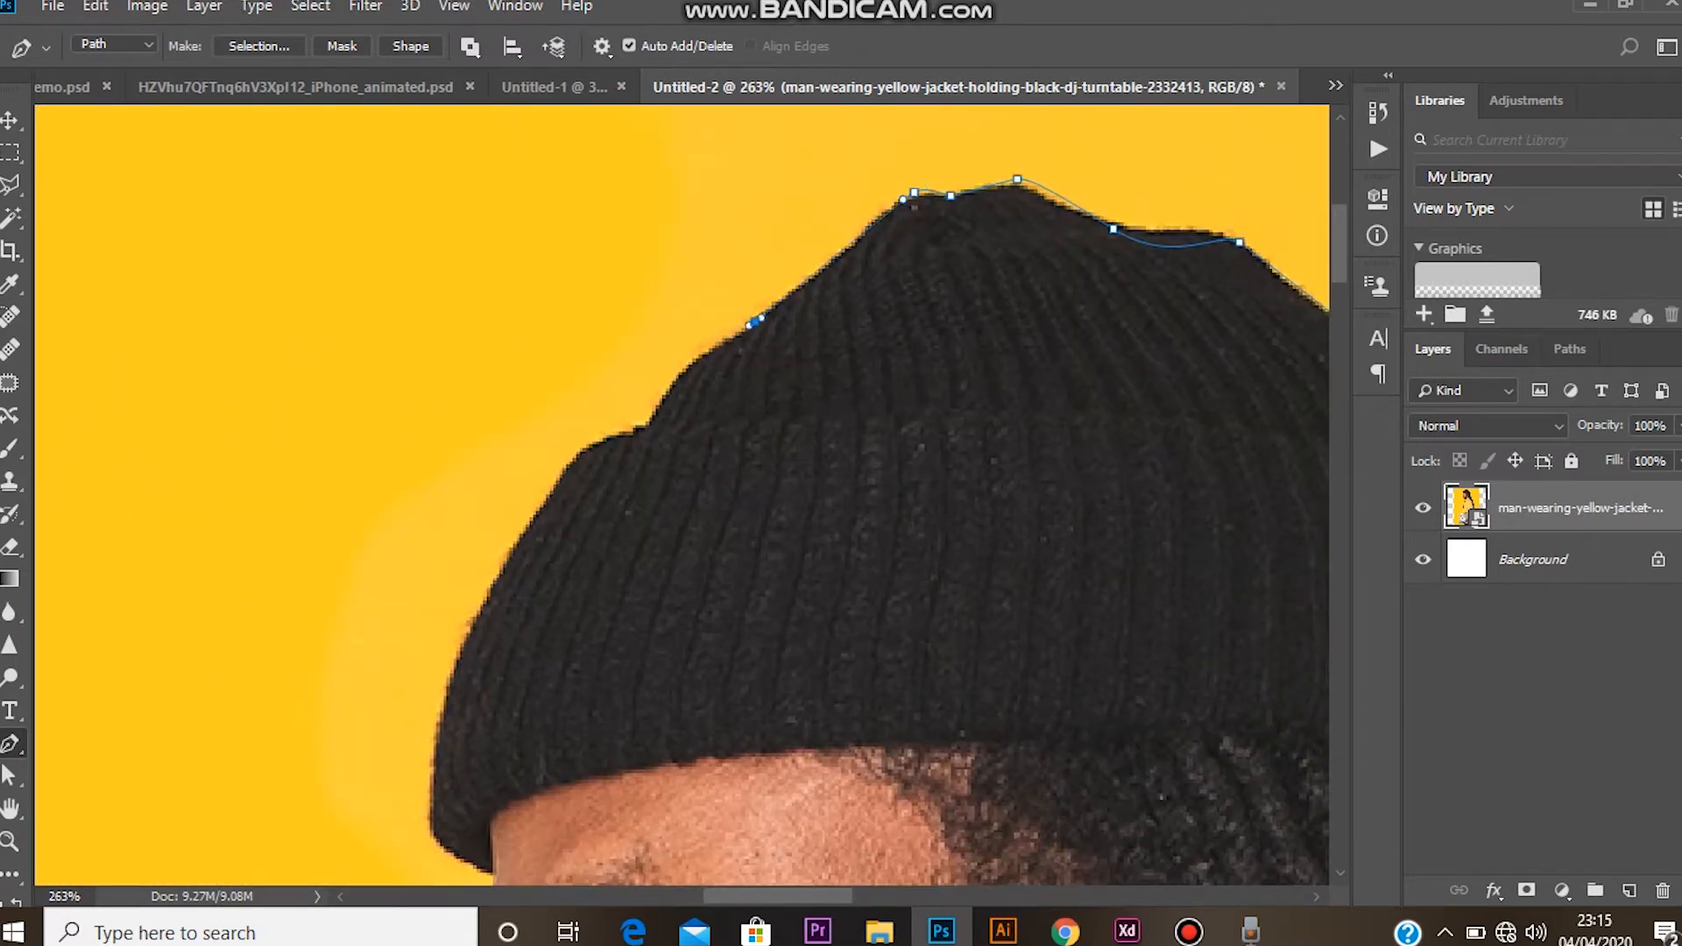
pyautogui.click(725, 349)
pyautogui.moveTo(686, 375); pyautogui.dragTo(663, 409)
pyautogui.click(644, 423)
pyautogui.click(582, 455)
pyautogui.click(558, 495)
# Outline the front edge of the beanie's cuff down to where it meets the forehead
pyautogui.hscroll(-5, 682, 495)
pyautogui.scroll(-3, 682, 494)
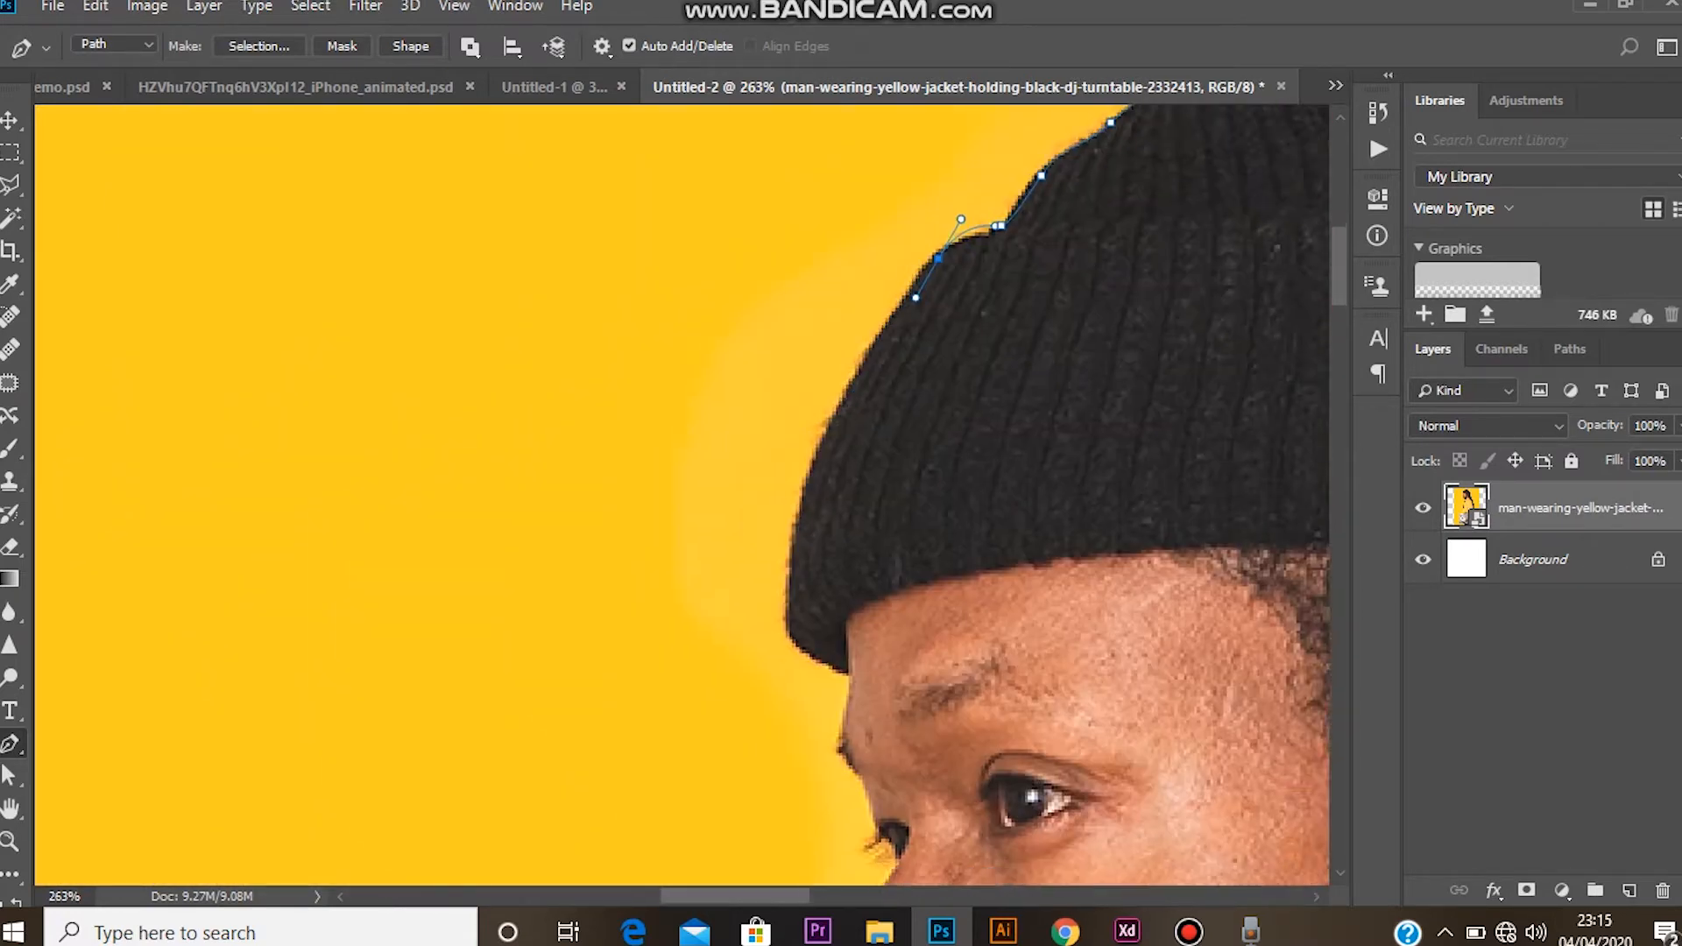
pyautogui.moveTo(816, 536); pyautogui.dragTo(819, 557)
pyautogui.moveTo(838, 629); pyautogui.dragTo(859, 645)
pyautogui.click(872, 647)
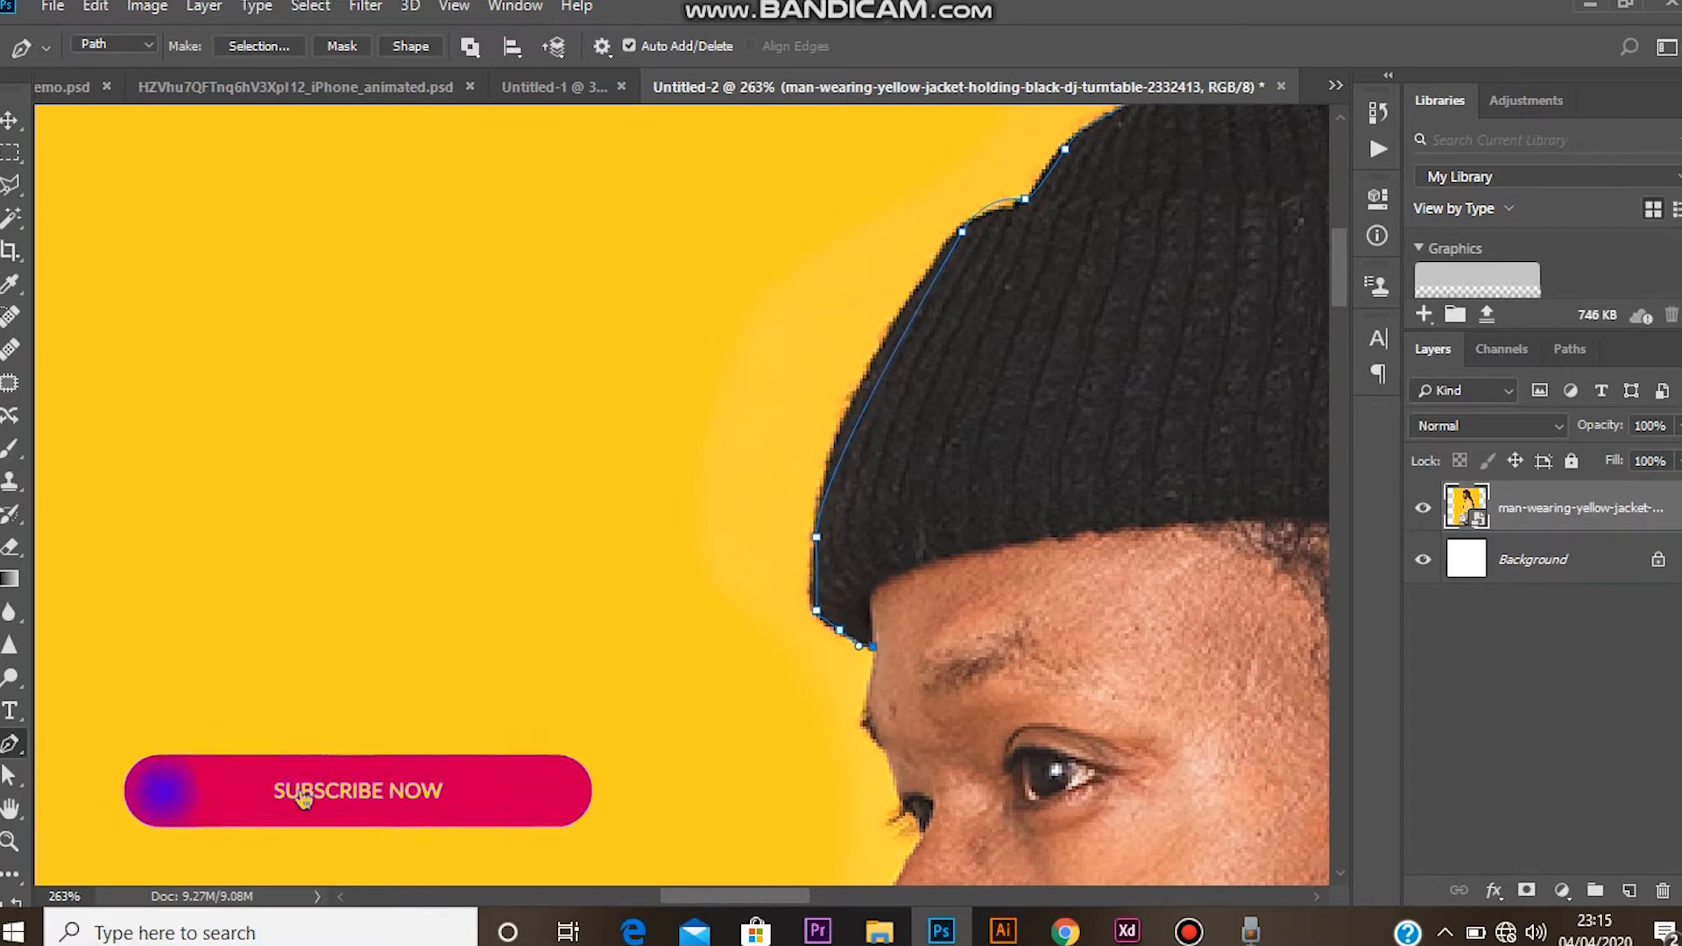
# Trace the face profile down the forehead, around the eyelashes and along the nose to the moustache
pyautogui.moveTo(864, 716); pyautogui.dragTo(876, 744)
pyautogui.scroll(-5, 876, 745)
pyautogui.hscroll(1, 876, 745)
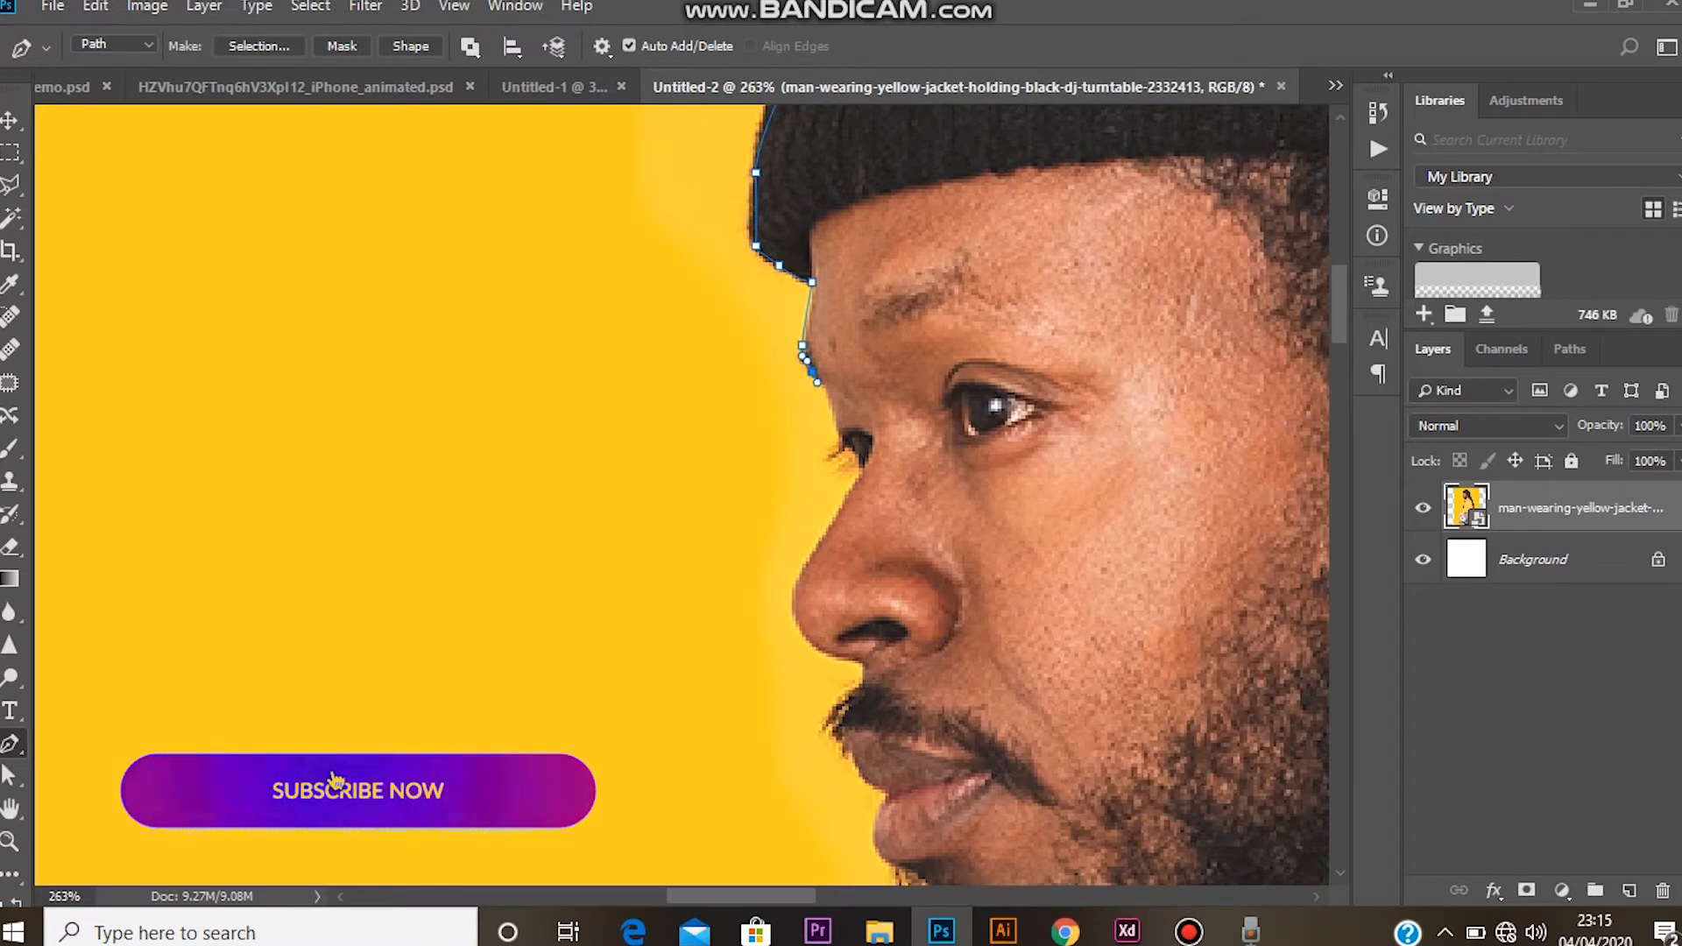
pyautogui.moveTo(835, 421); pyautogui.dragTo(862, 486)
pyautogui.moveTo(818, 546); pyautogui.dragTo(808, 562)
pyautogui.moveTo(802, 625); pyautogui.dragTo(953, 453)
pyautogui.click(865, 657)
pyautogui.click(946, 476)
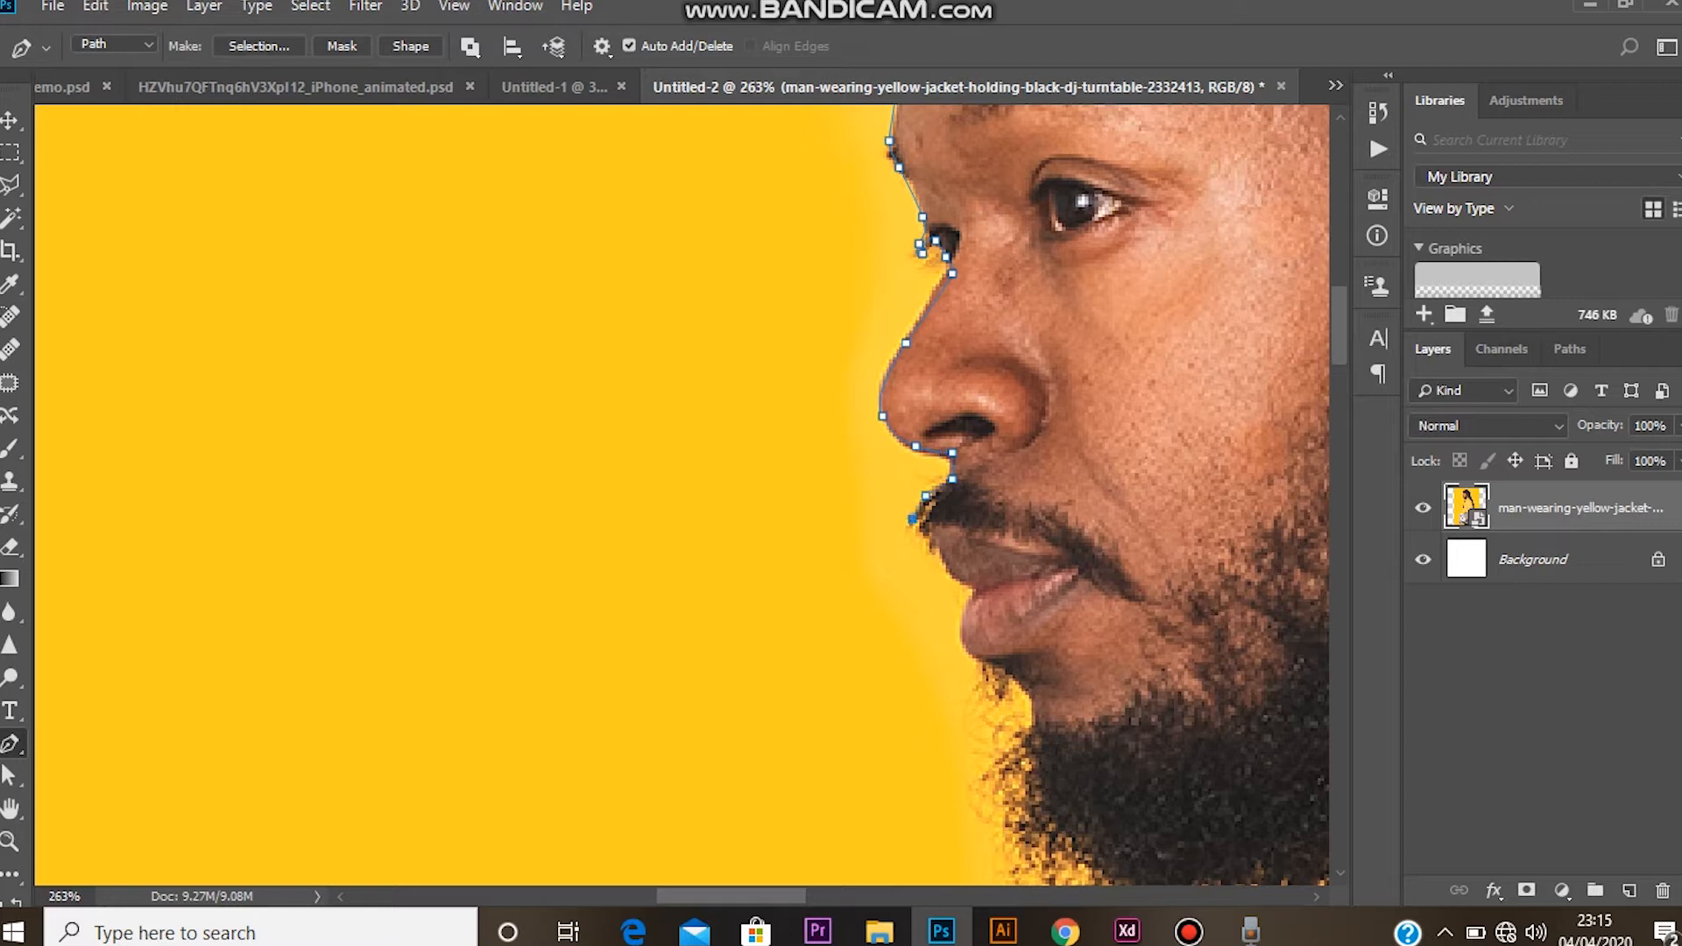
# Extend the path around the moustache and both lips down to the front of the beard
pyautogui.click(925, 537)
pyautogui.moveTo(947, 566); pyautogui.dragTo(910, 456)
pyautogui.click(877, 395)
pyautogui.click(909, 470)
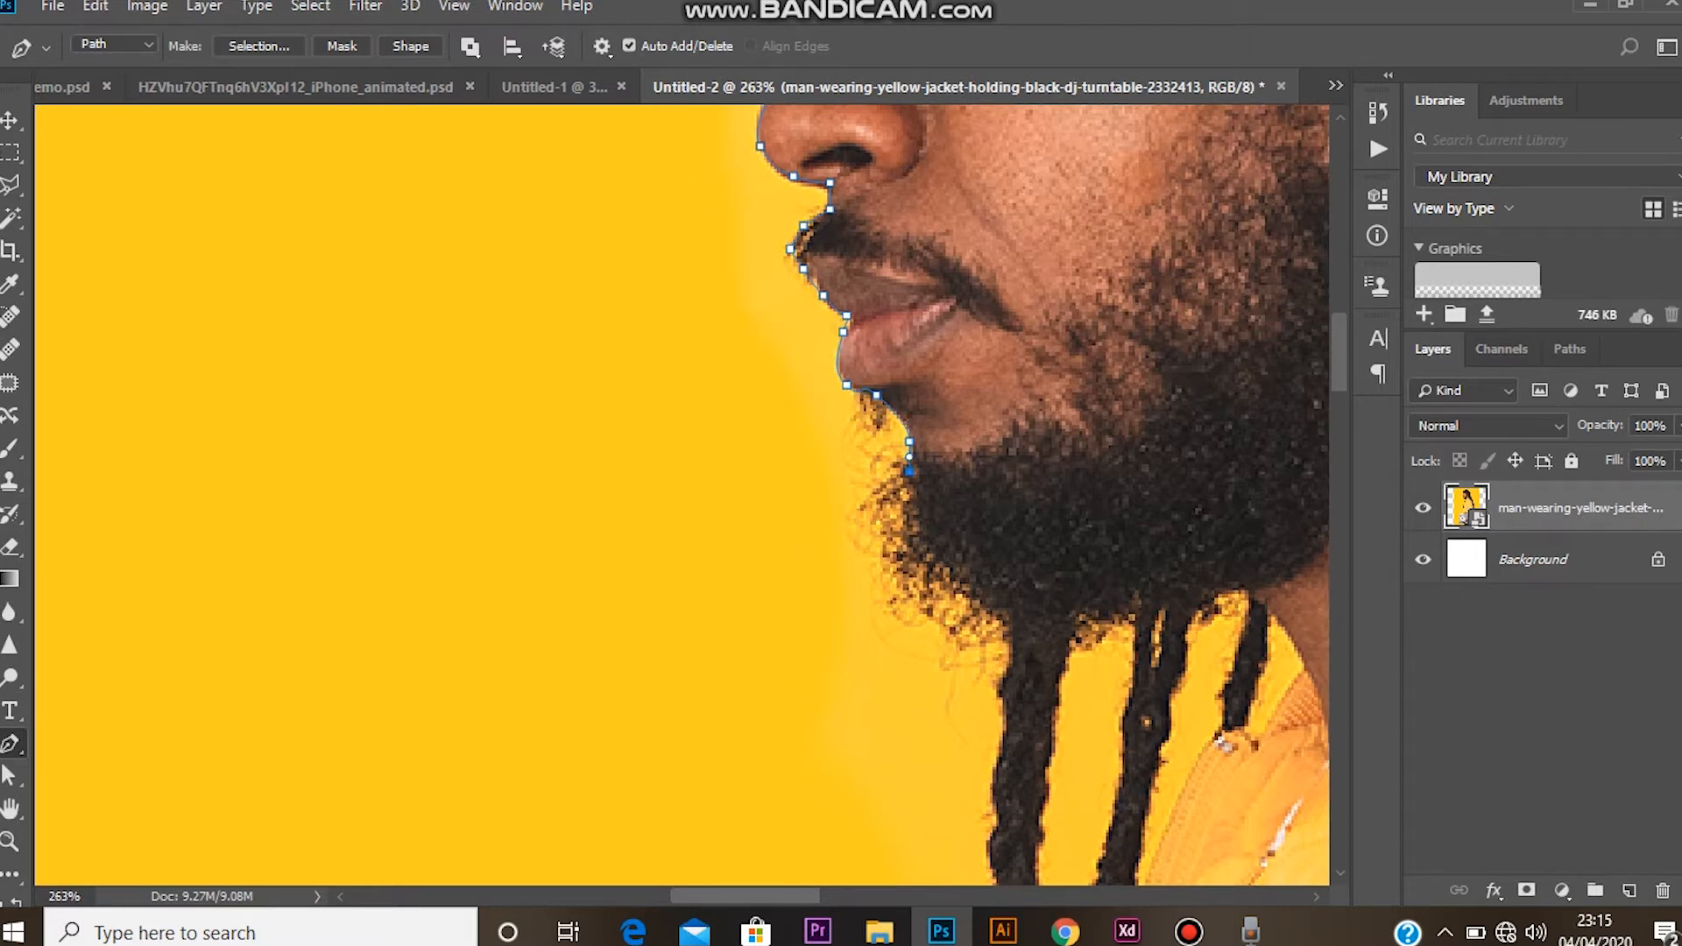
# Outline the front and underside of the beard to the top of the front dreadlock
pyautogui.click(872, 501)
pyautogui.click(878, 524)
pyautogui.moveTo(893, 595); pyautogui.dragTo(904, 596)
pyautogui.click(972, 629)
pyautogui.click(1002, 617)
pyautogui.click(1013, 639)
pyautogui.click(1012, 661)
# Trace the outer edge of the front dreadlock downward and close the path around the man
pyautogui.moveTo(1013, 661); pyautogui.dragTo(976, 353)
pyautogui.moveTo(973, 415); pyautogui.dragTo(969, 579)
pyautogui.moveTo(966, 614); pyautogui.dragTo(964, 623)
pyautogui.moveTo(966, 654); pyautogui.dragTo(964, 663)
pyautogui.moveTo(964, 663); pyautogui.dragTo(975, 570)
pyautogui.click(953, 615)
pyautogui.click(258, 46)
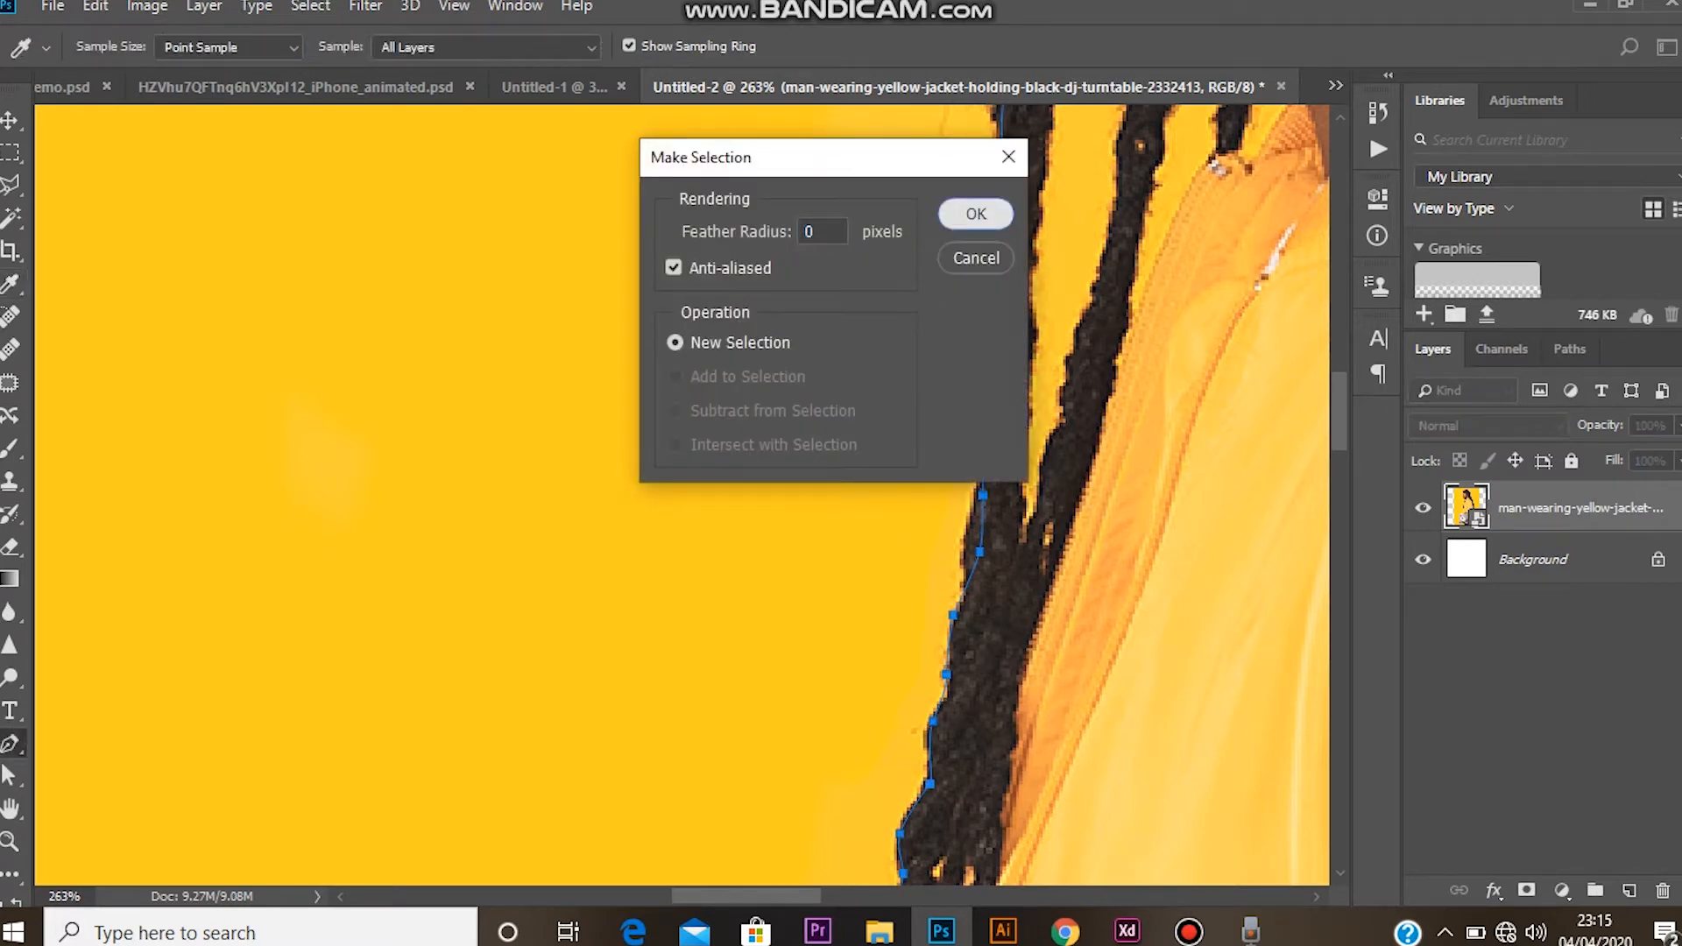
pyautogui.click(976, 213)
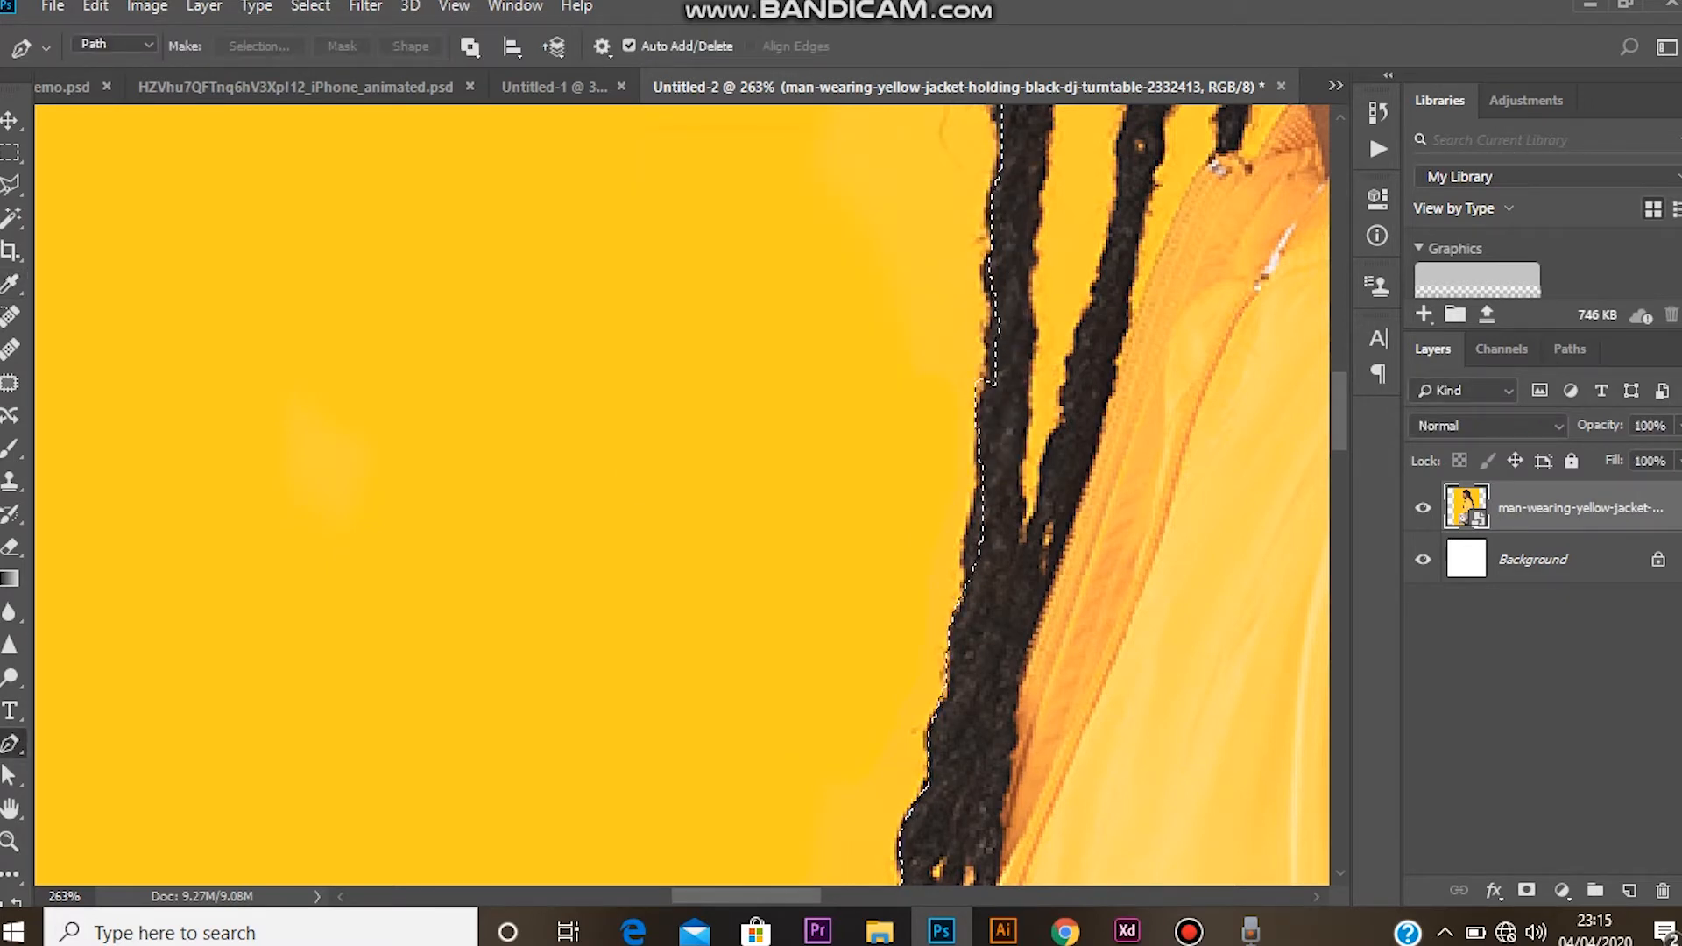
pyautogui.hotkey('ctrl', 'z')
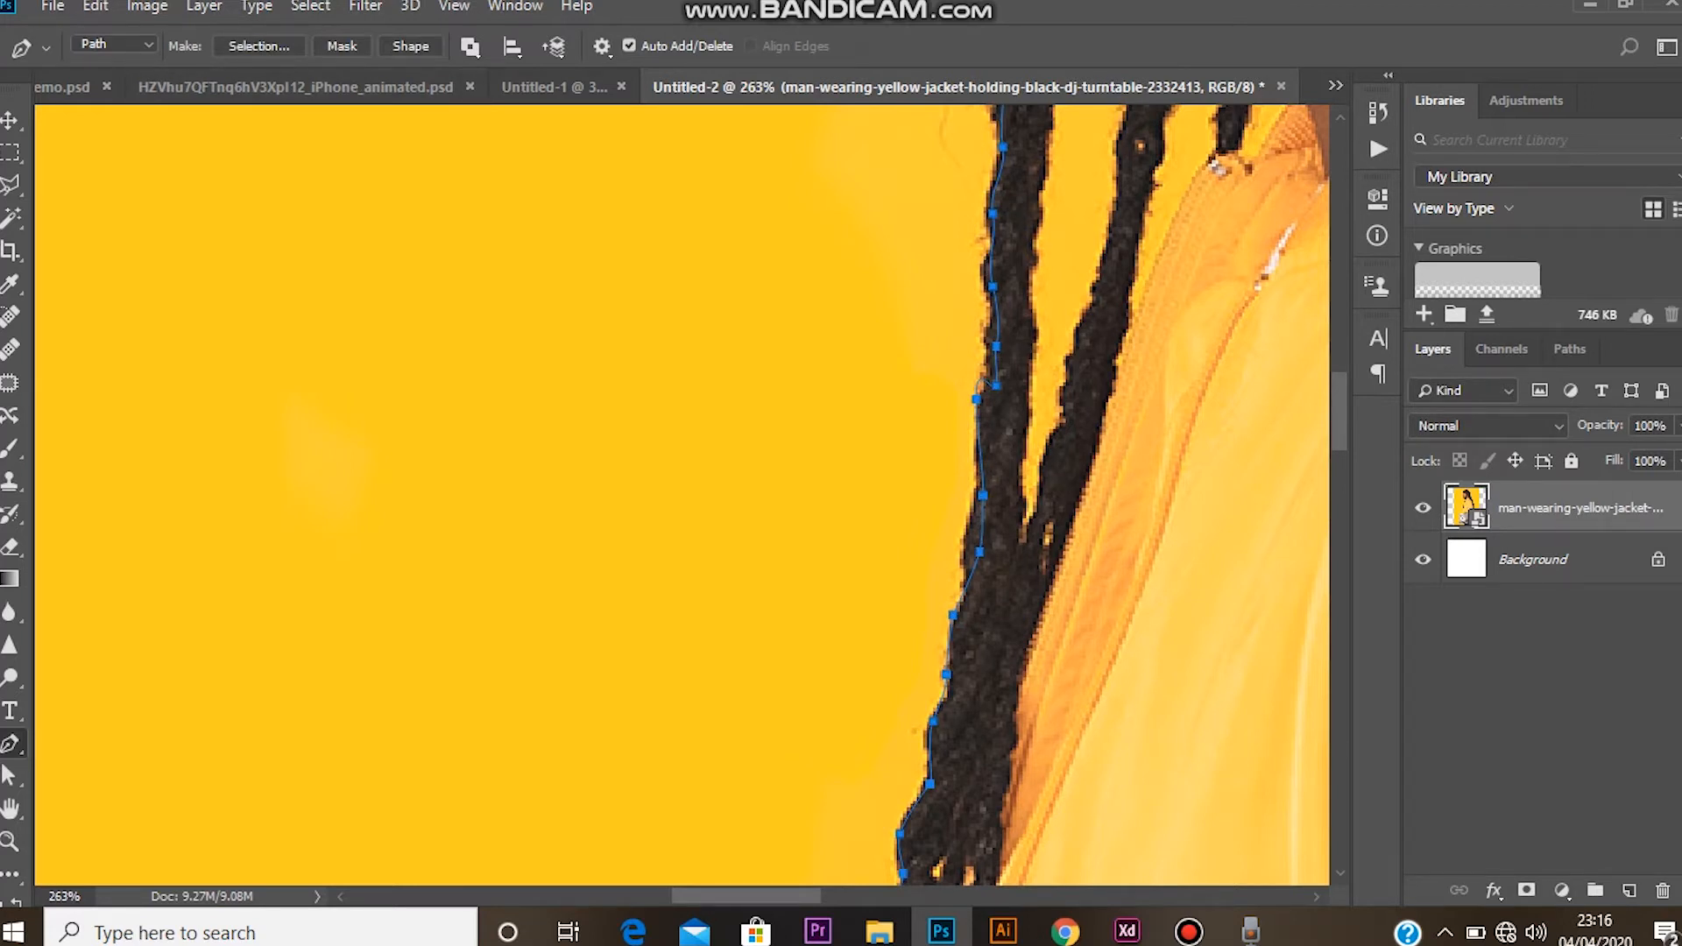
pyautogui.click(259, 45)
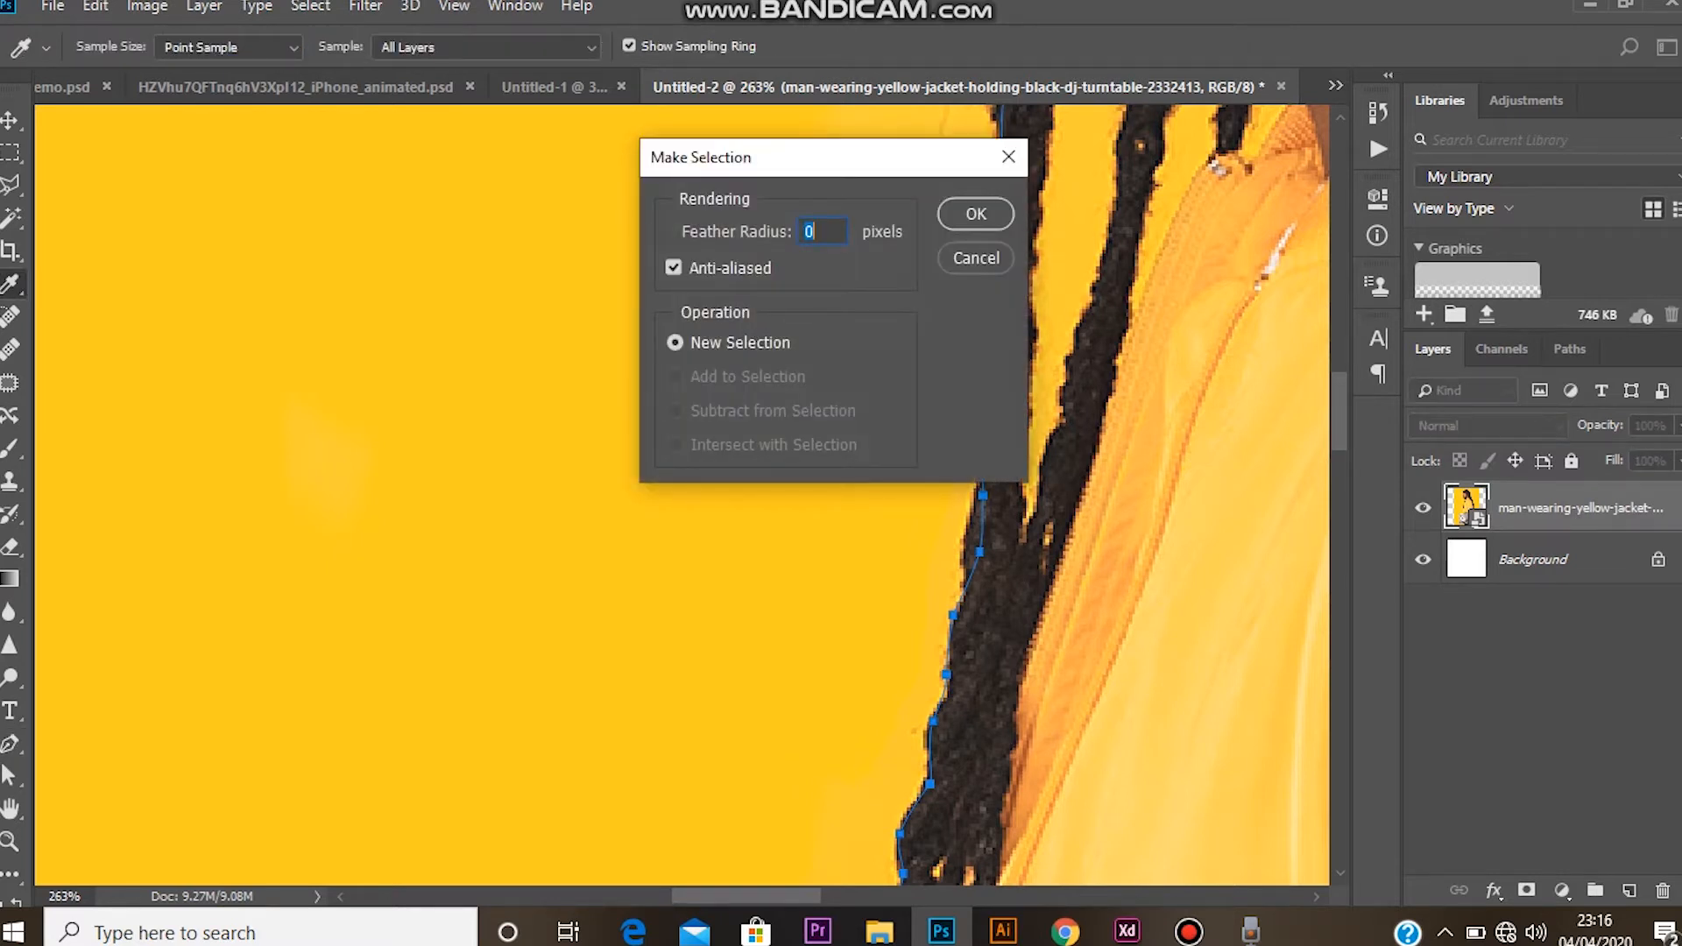
pyautogui.press('Return')
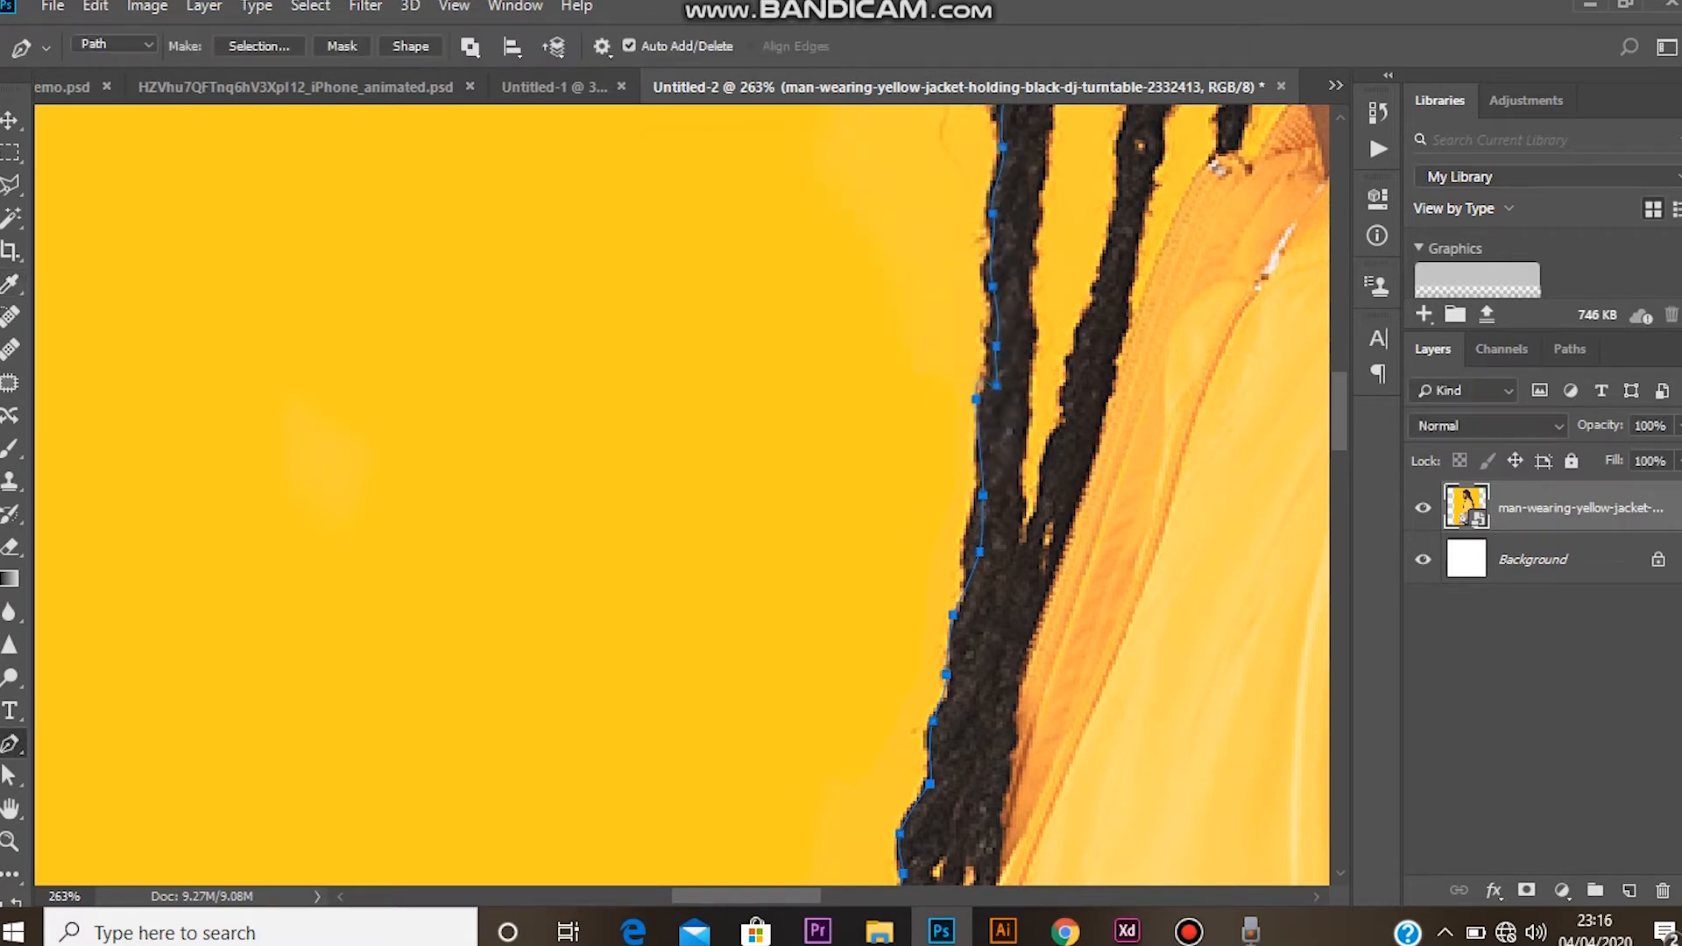
# Convert the closed path into a new anti-aliased selection with a feather radius of 2 pixels
pyautogui.click(258, 46)
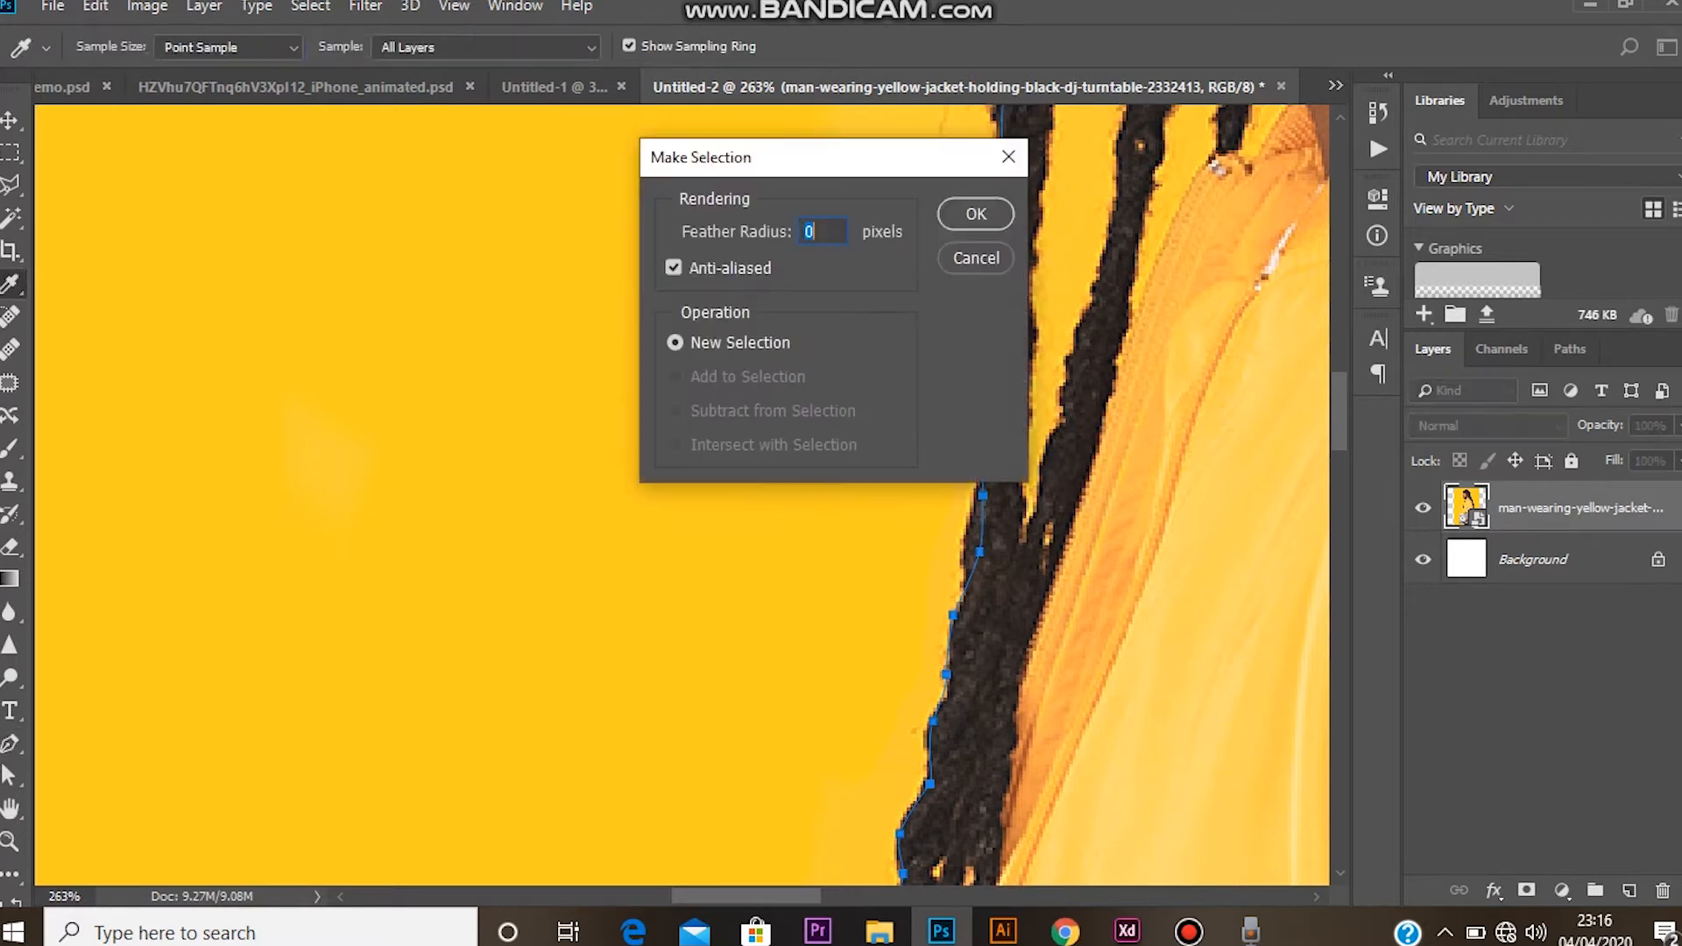
pyautogui.write('23')
pyautogui.press('BackSpace')
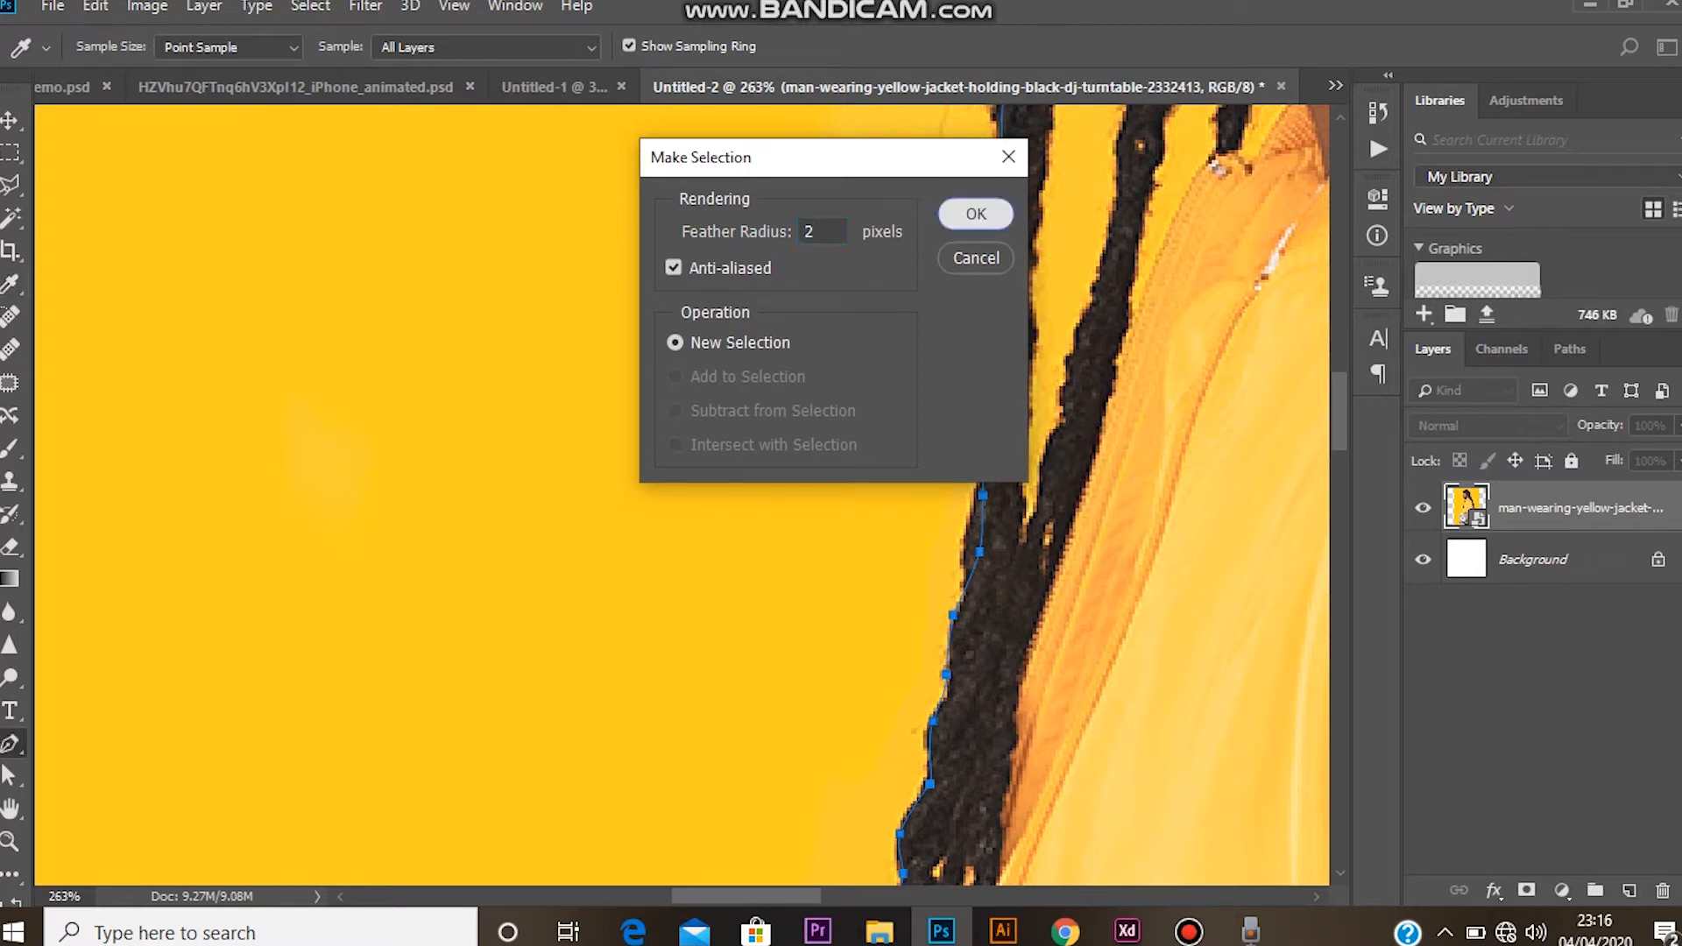
pyautogui.press('Return')
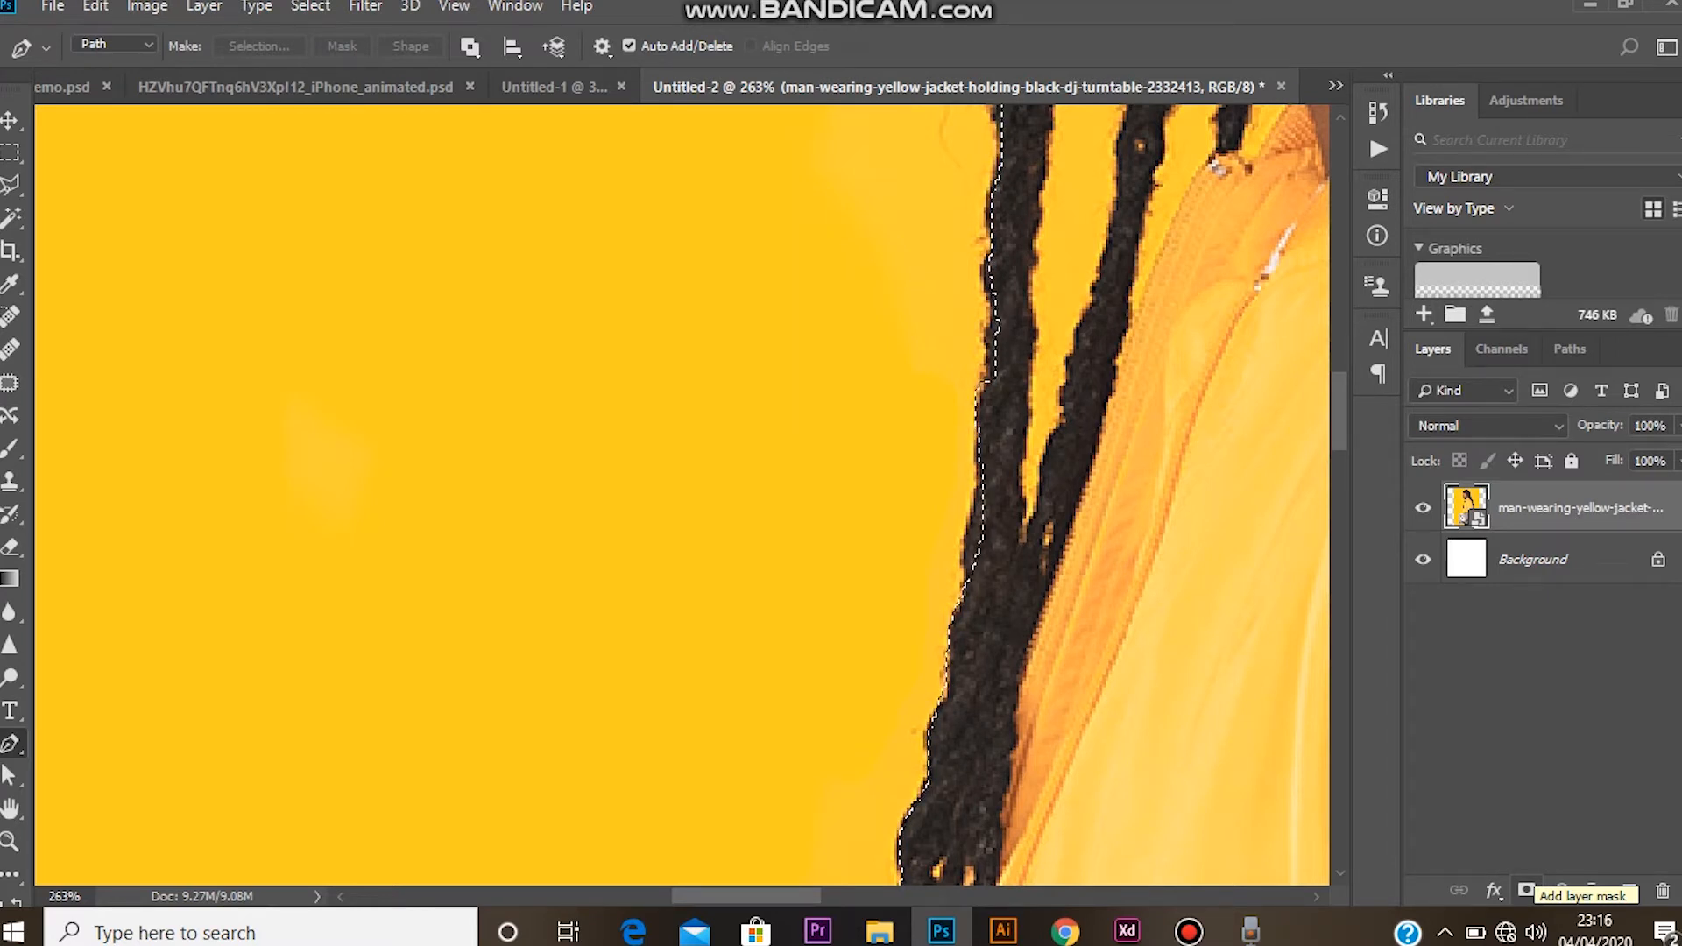
# Add a layer mask to the photo layer from the selection and invert the mask to hide the yellow background
pyautogui.click(1526, 890)
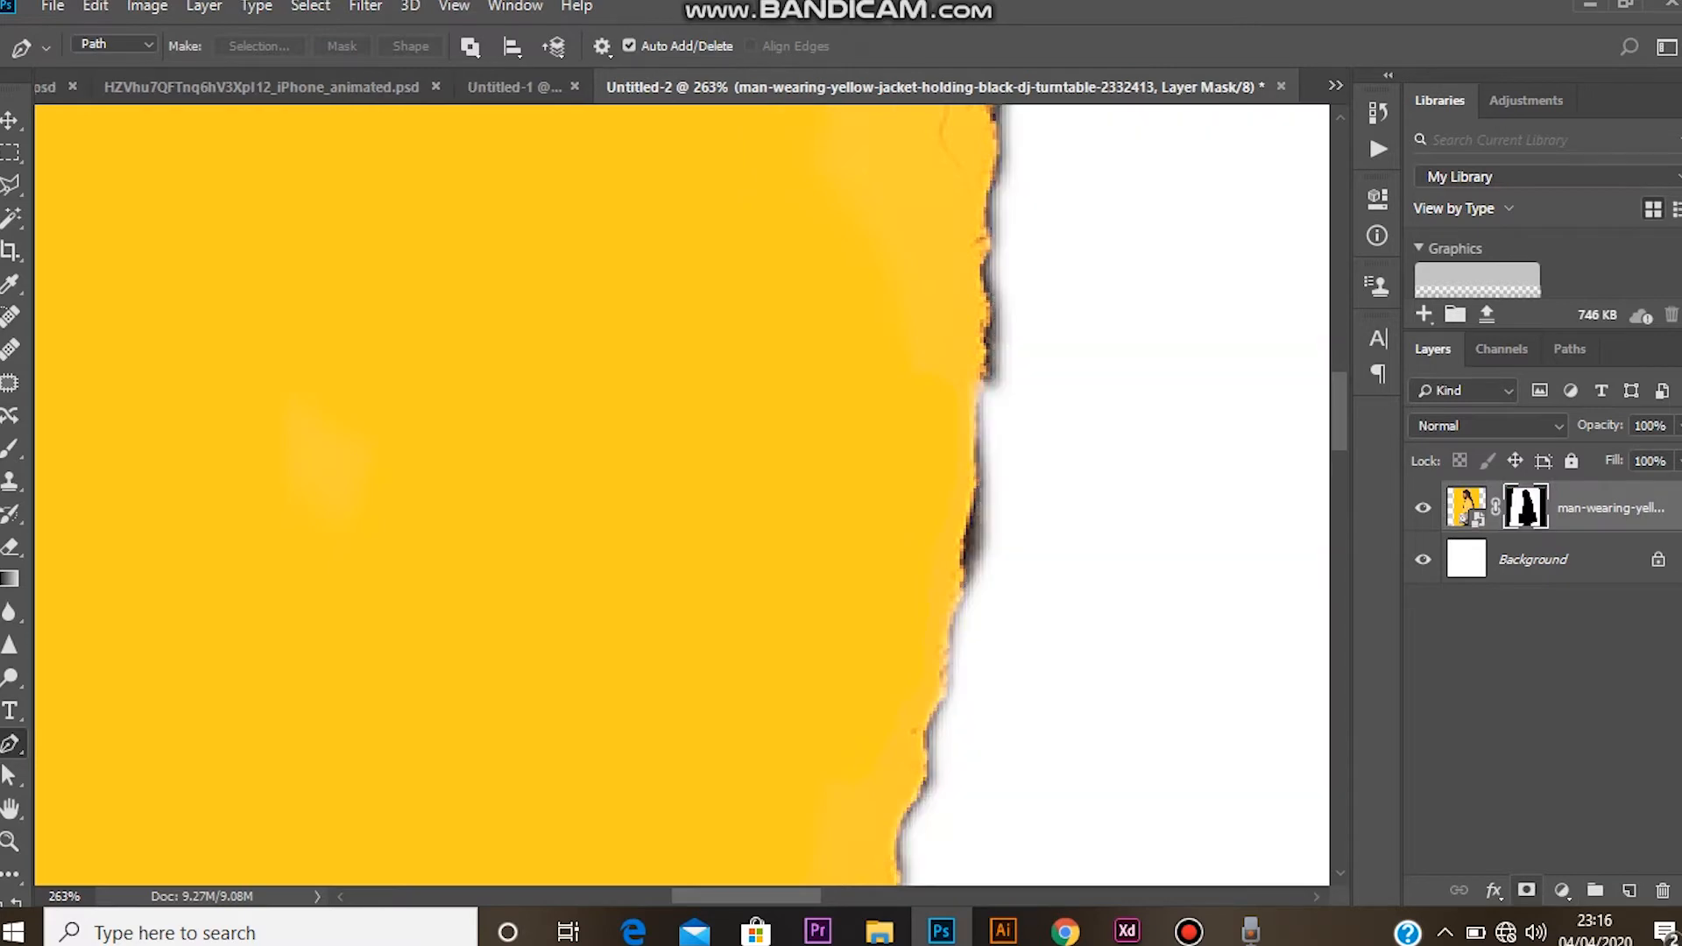
pyautogui.hotkey('ctrl', '-')
pyautogui.hotkey('ctrl', '-')
pyautogui.hotkey('ctrl', '-')
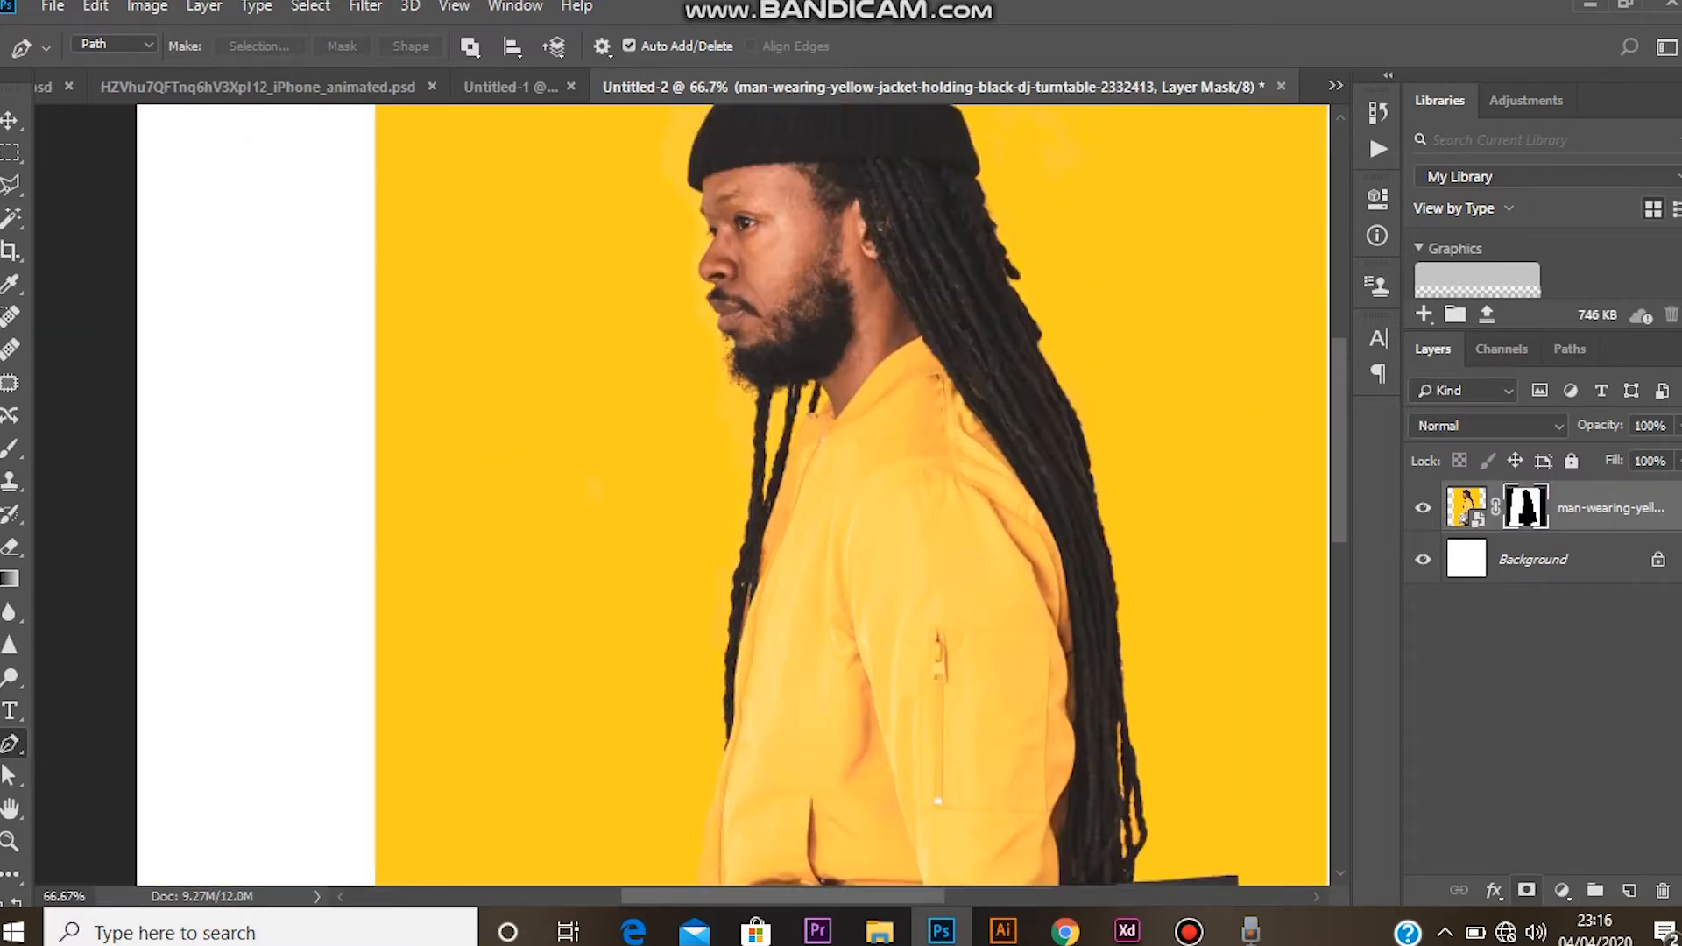
pyautogui.hotkey('ctrl', '-')
pyautogui.hotkey('ctrl', '-')
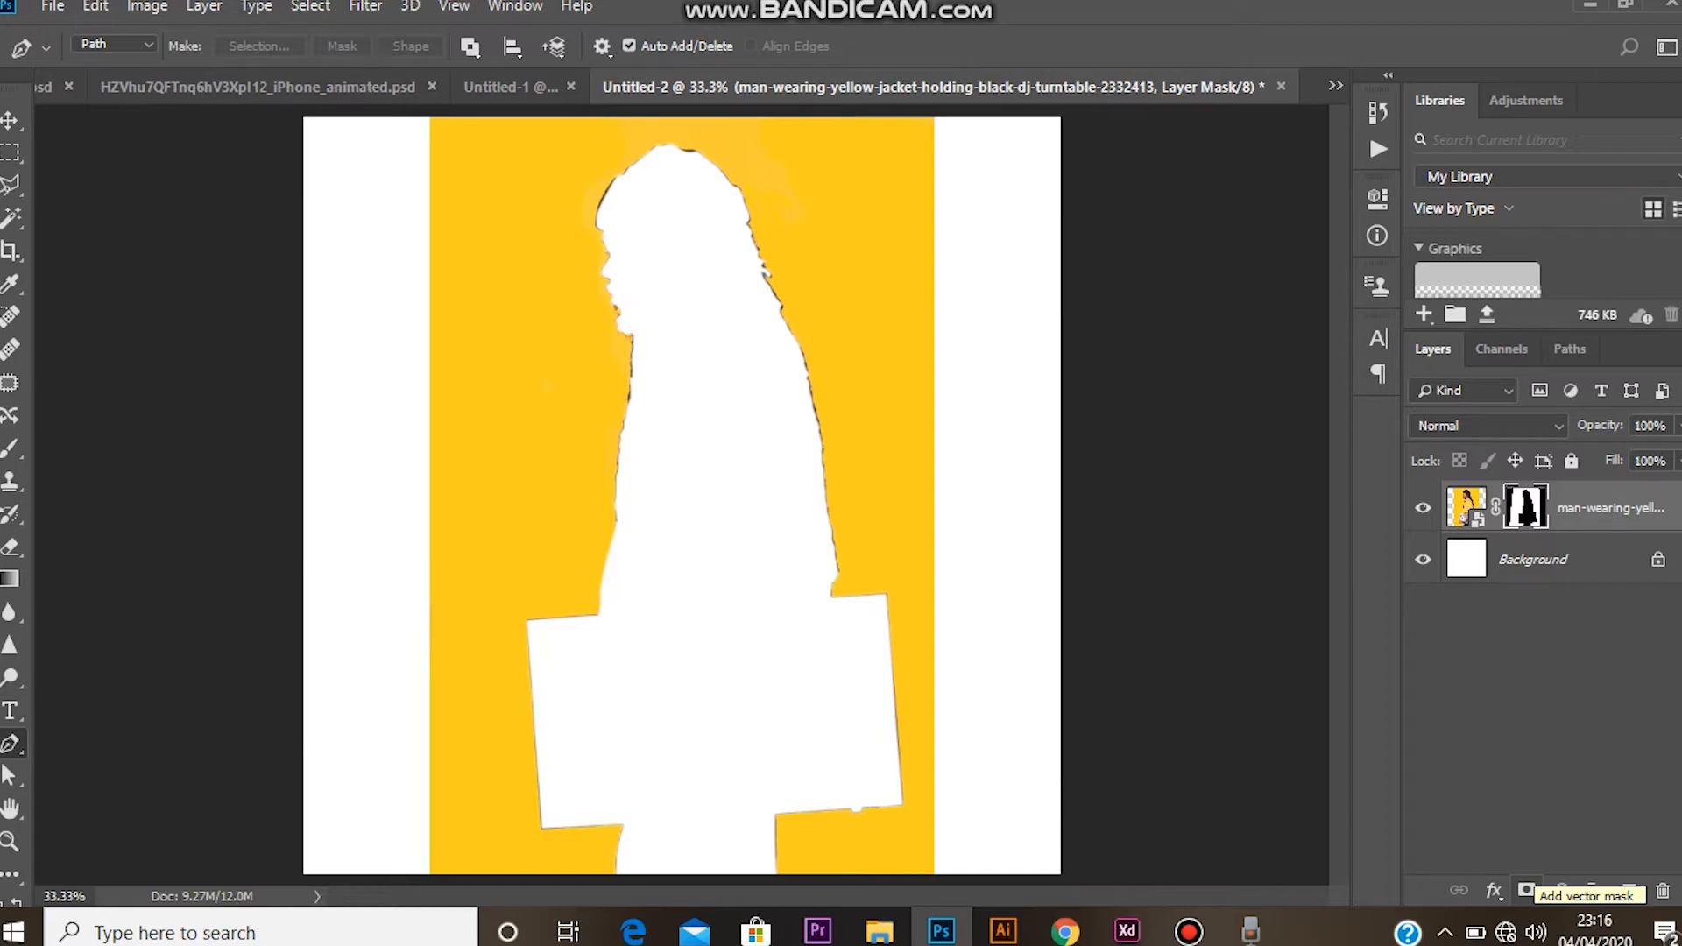
pyautogui.hotkey('ctrl', 'i')
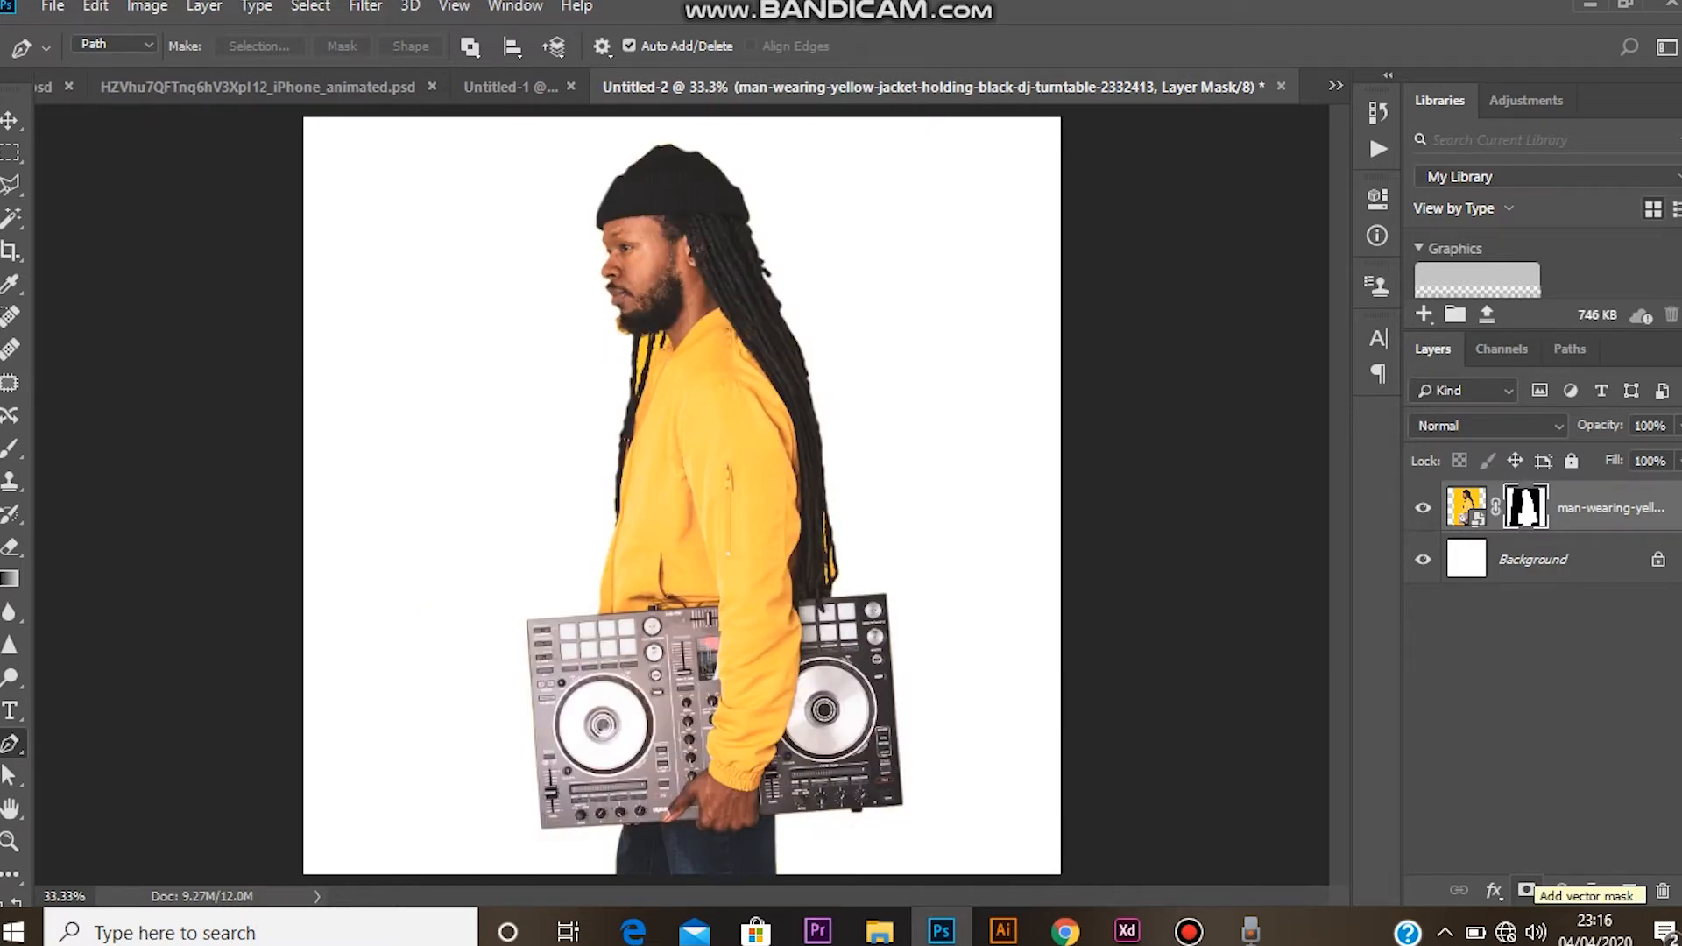
# Clean the yellow fringe off the front edge of the beard on the layer mask with the Eraser
pyautogui.press('z')
pyautogui.hotkey('ctrl', '+')
pyautogui.moveTo(596, 295); pyautogui.dragTo(736, 294)
pyautogui.scroll(-2, 736, 295)
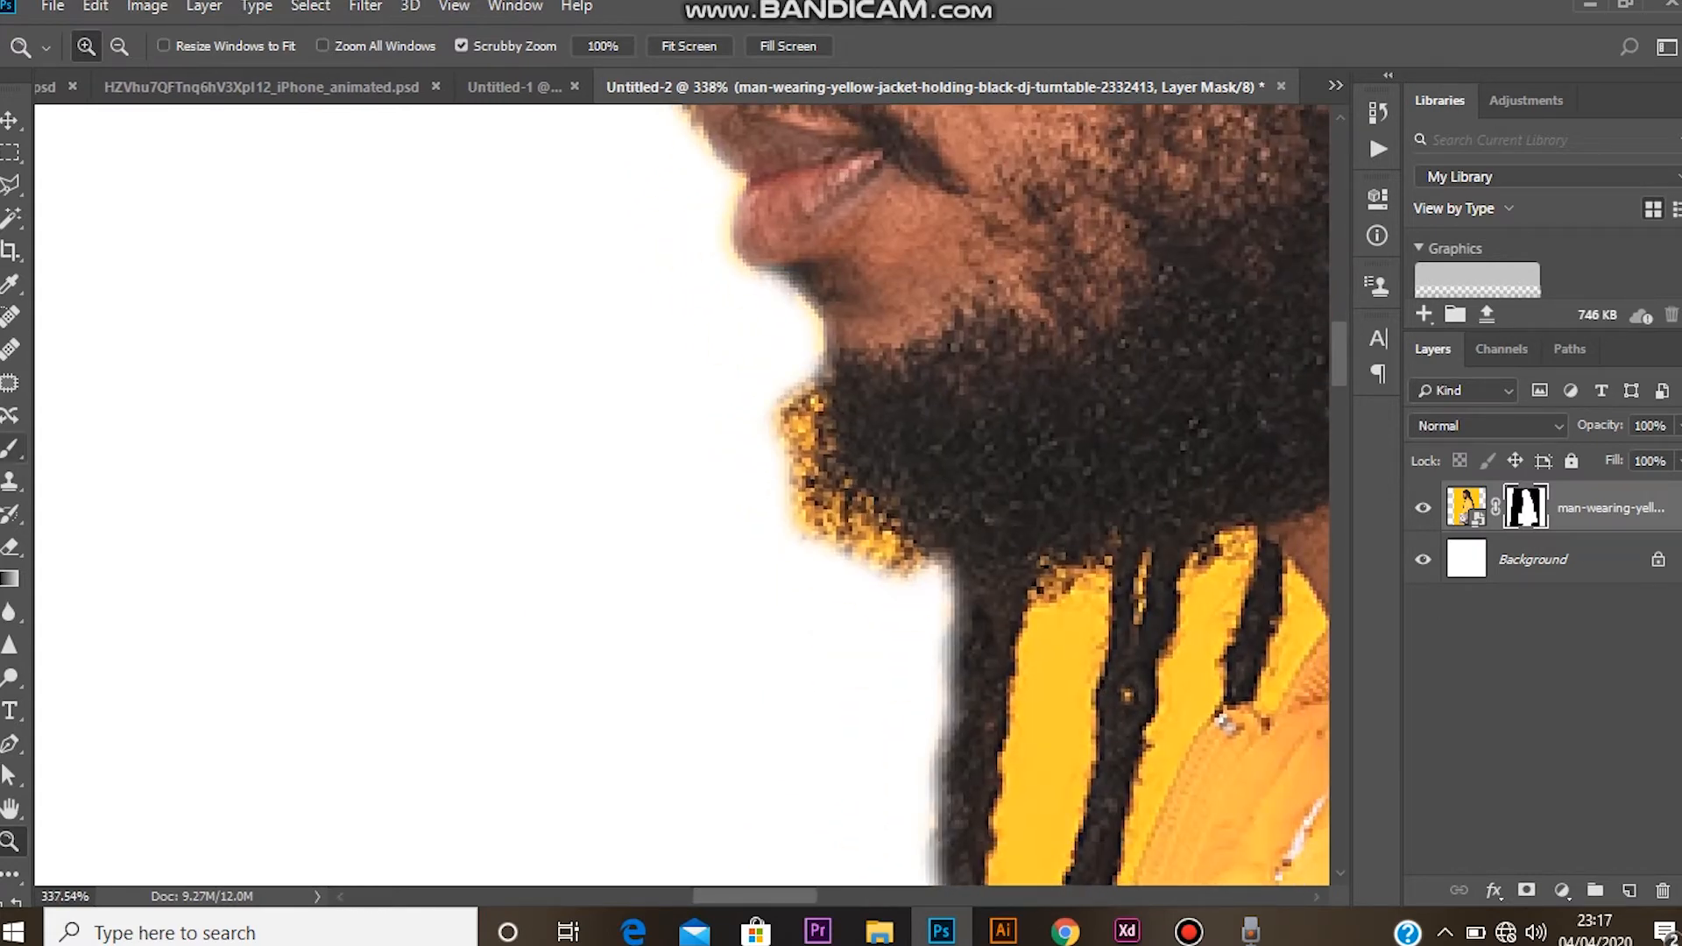
pyautogui.click(10, 449)
pyautogui.click(10, 547)
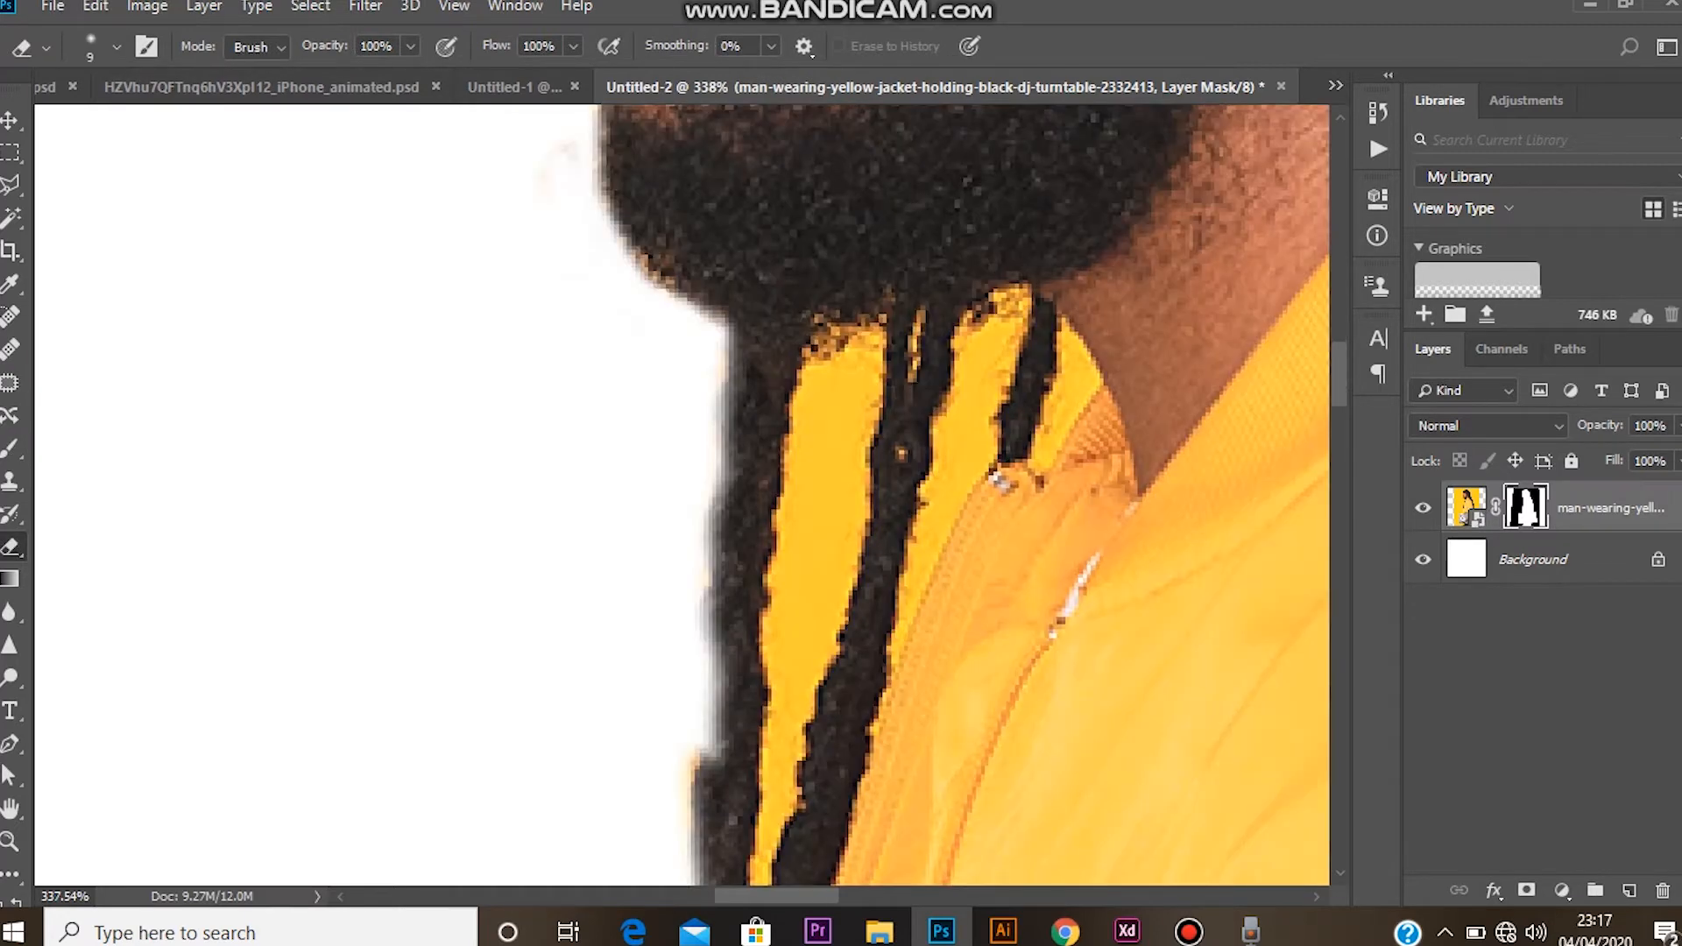
# Select the yellow gap between the two long front dreadlocks with the Magic Wand and clear it, including the leftovers under the beard
pyautogui.click(11, 218)
pyautogui.click(819, 525)
pyautogui.press('Delete')
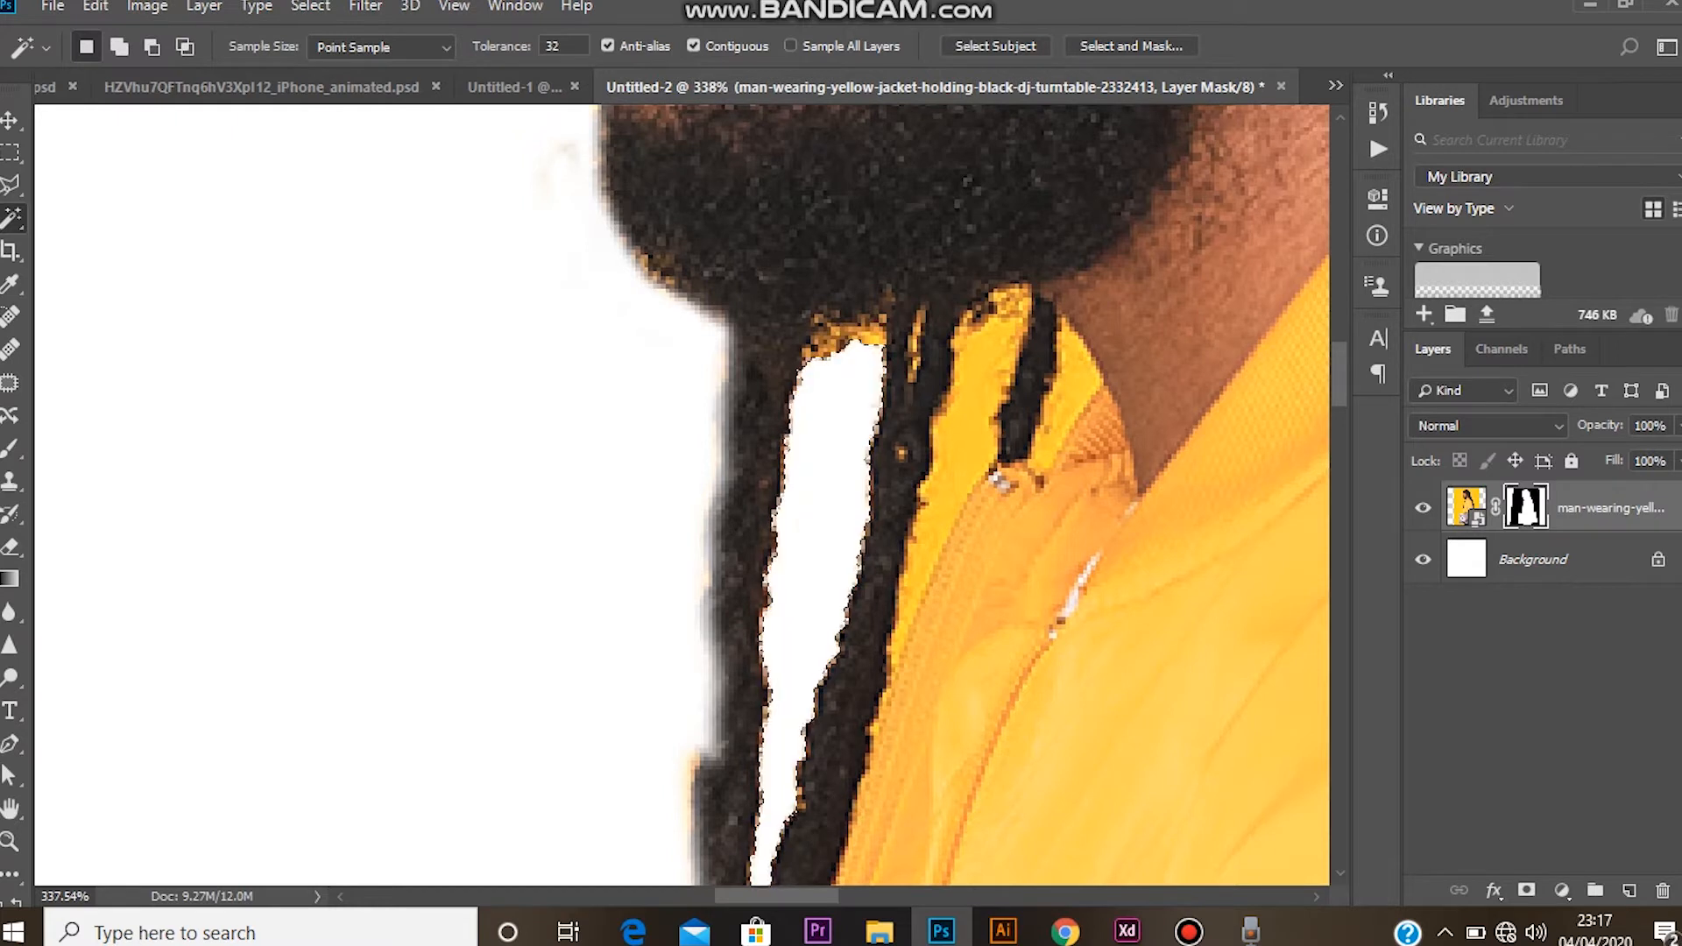
pyautogui.click(867, 337)
pyautogui.press('Delete')
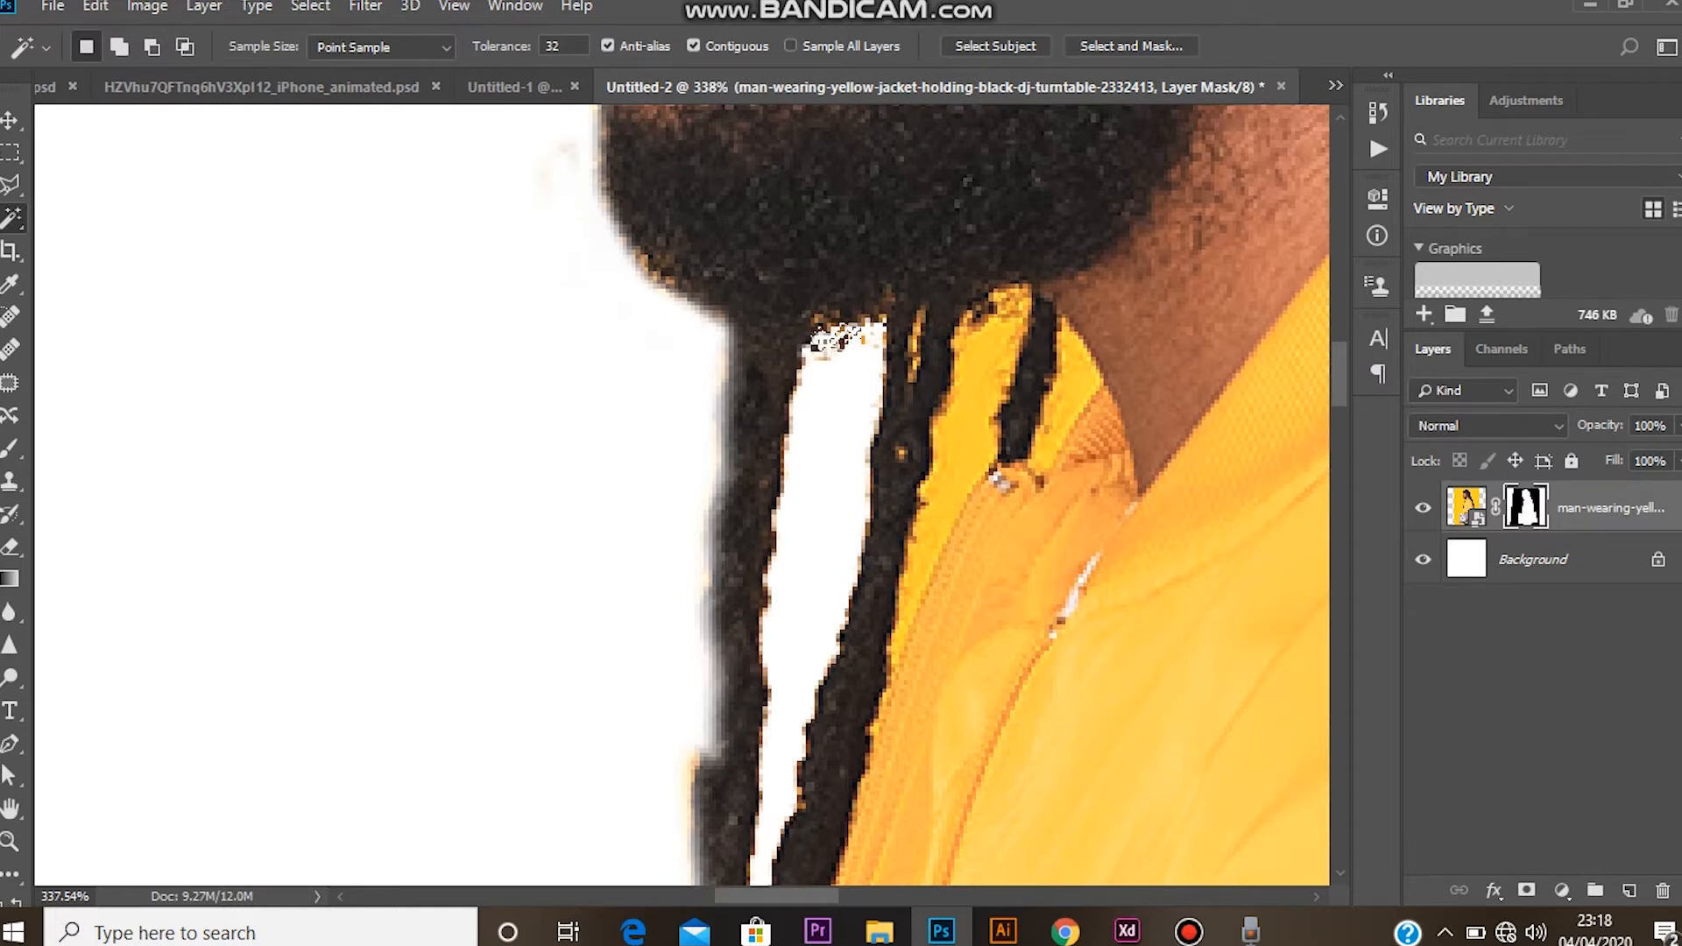
pyautogui.click(836, 348)
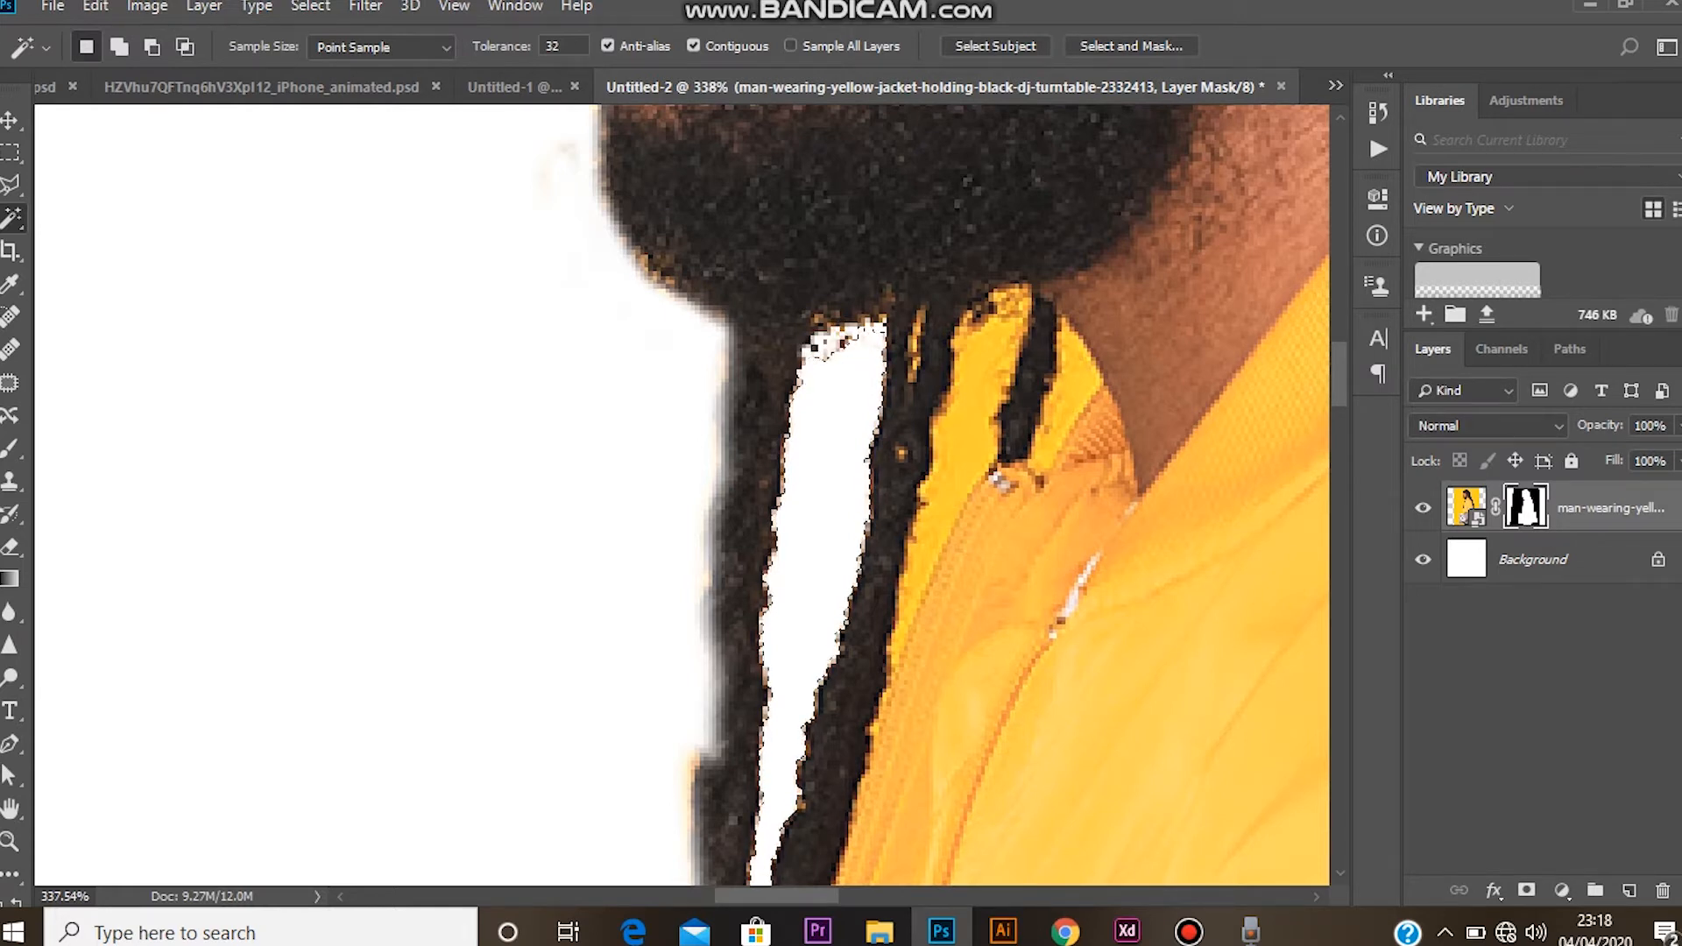
# Clear the yellow gap between the inner front dreadlock and the jacket collar with the Magic Wand
pyautogui.click(971, 394)
pyautogui.press('Delete')
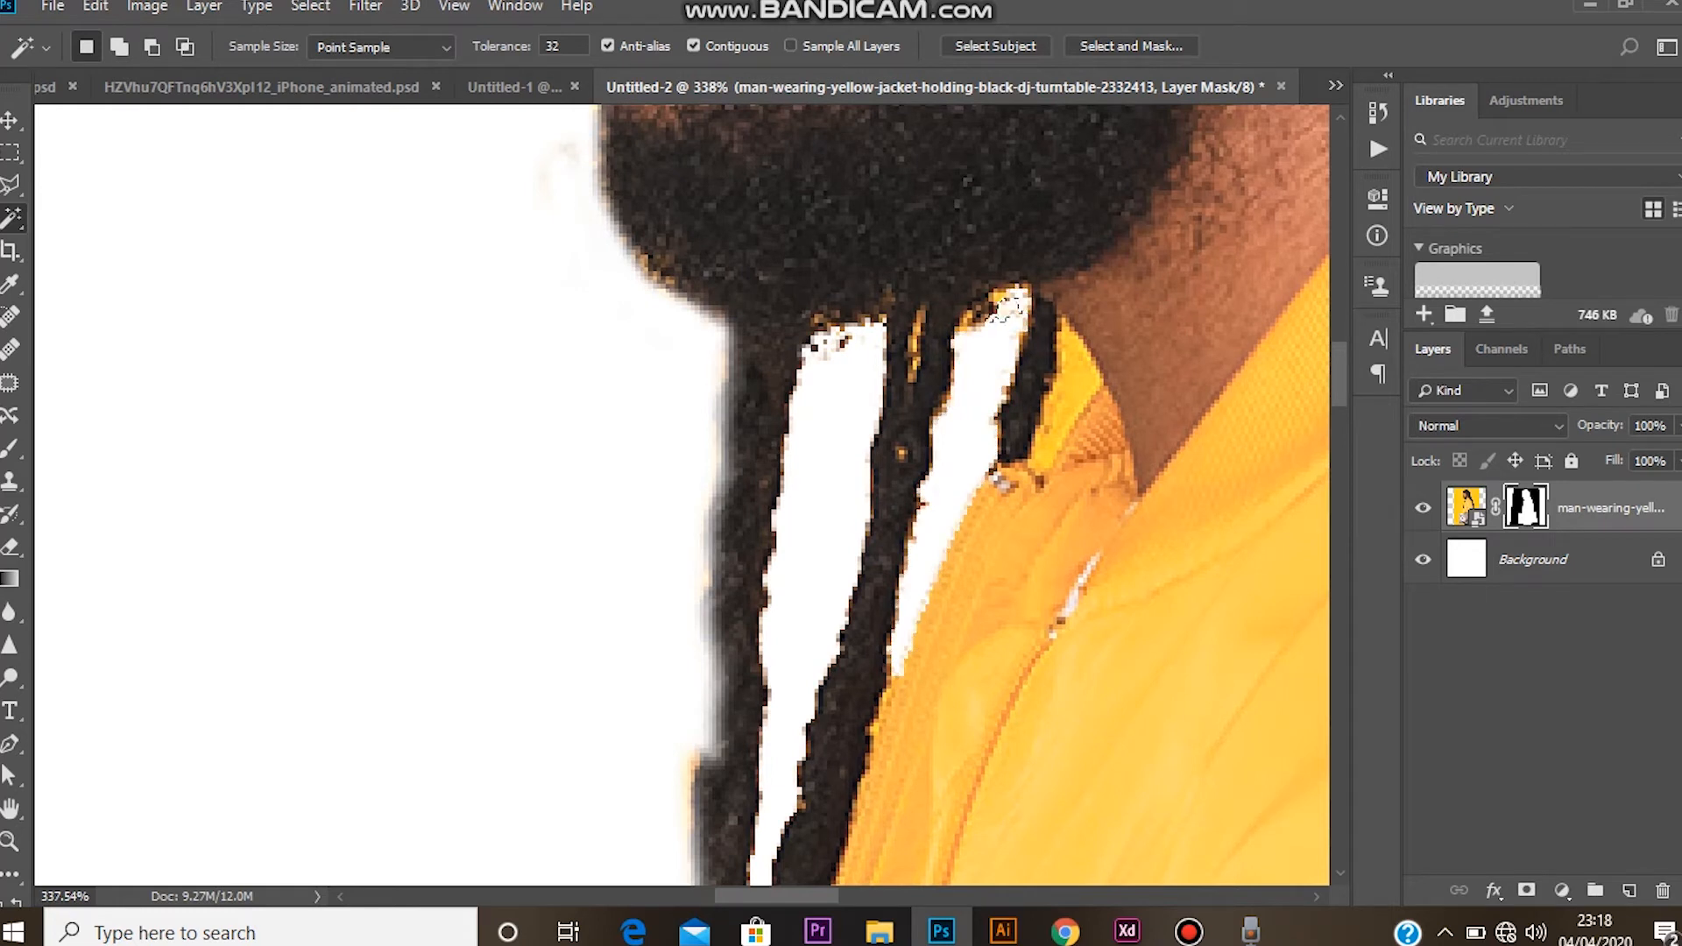
pyautogui.click(1070, 350)
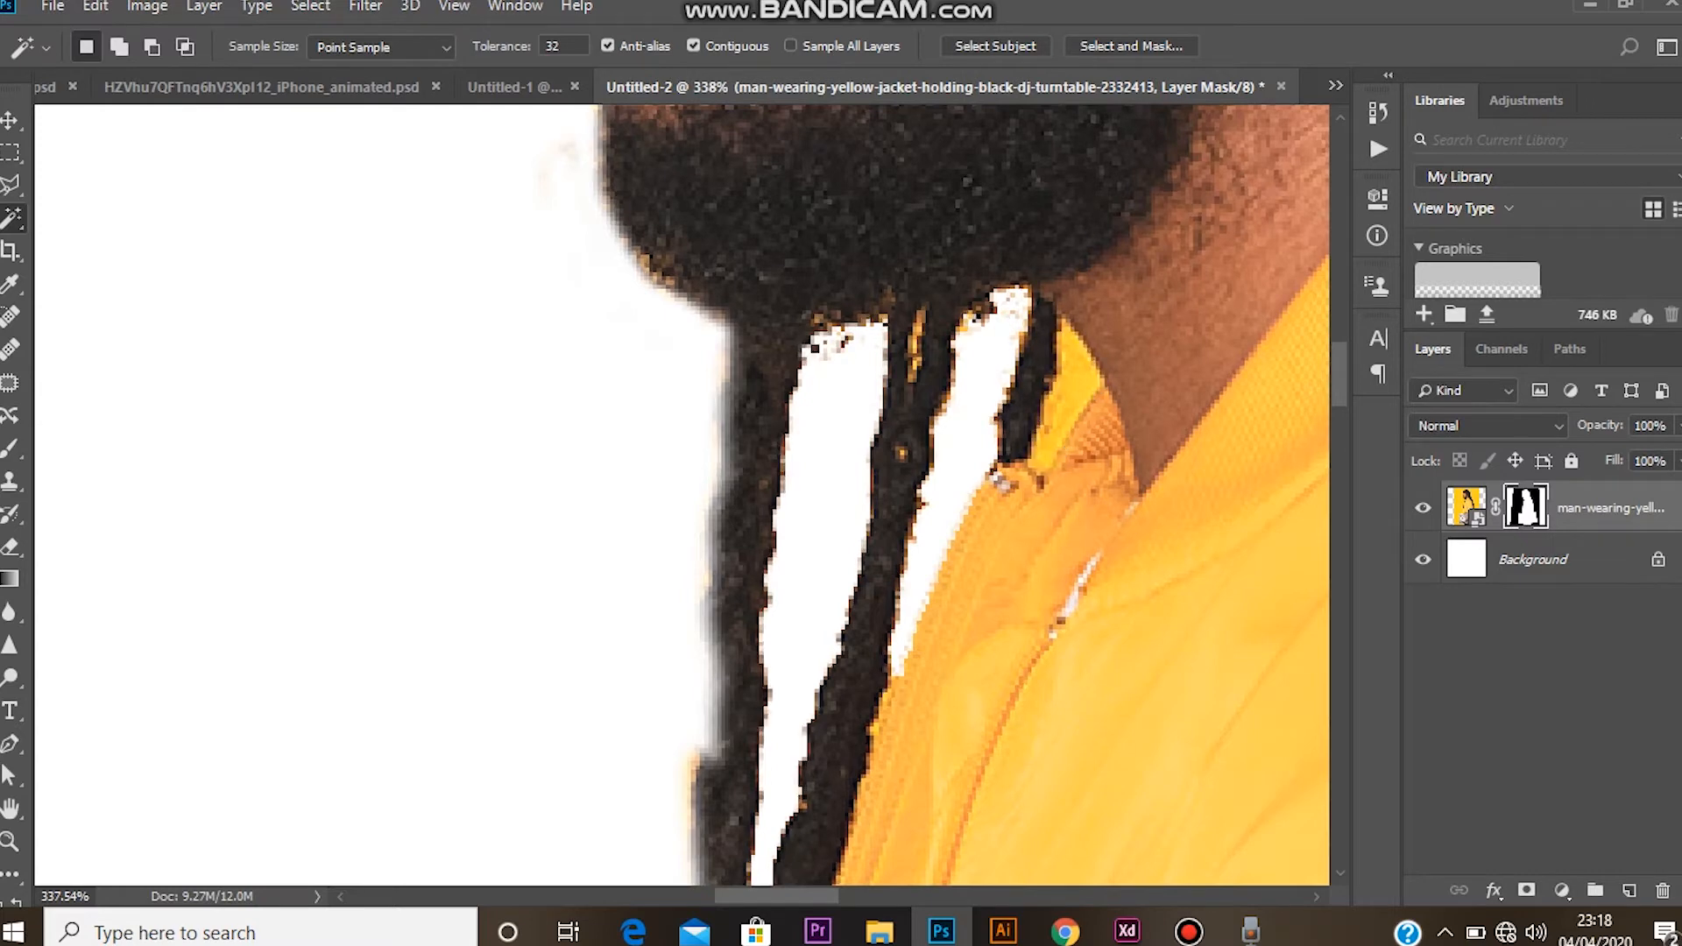
# Clear yellow patches between the back dreadlocks above the DJ controller with the Magic Wand
pyautogui.hotkey('ctrl', '-')
pyautogui.hotkey('ctrl', '-')
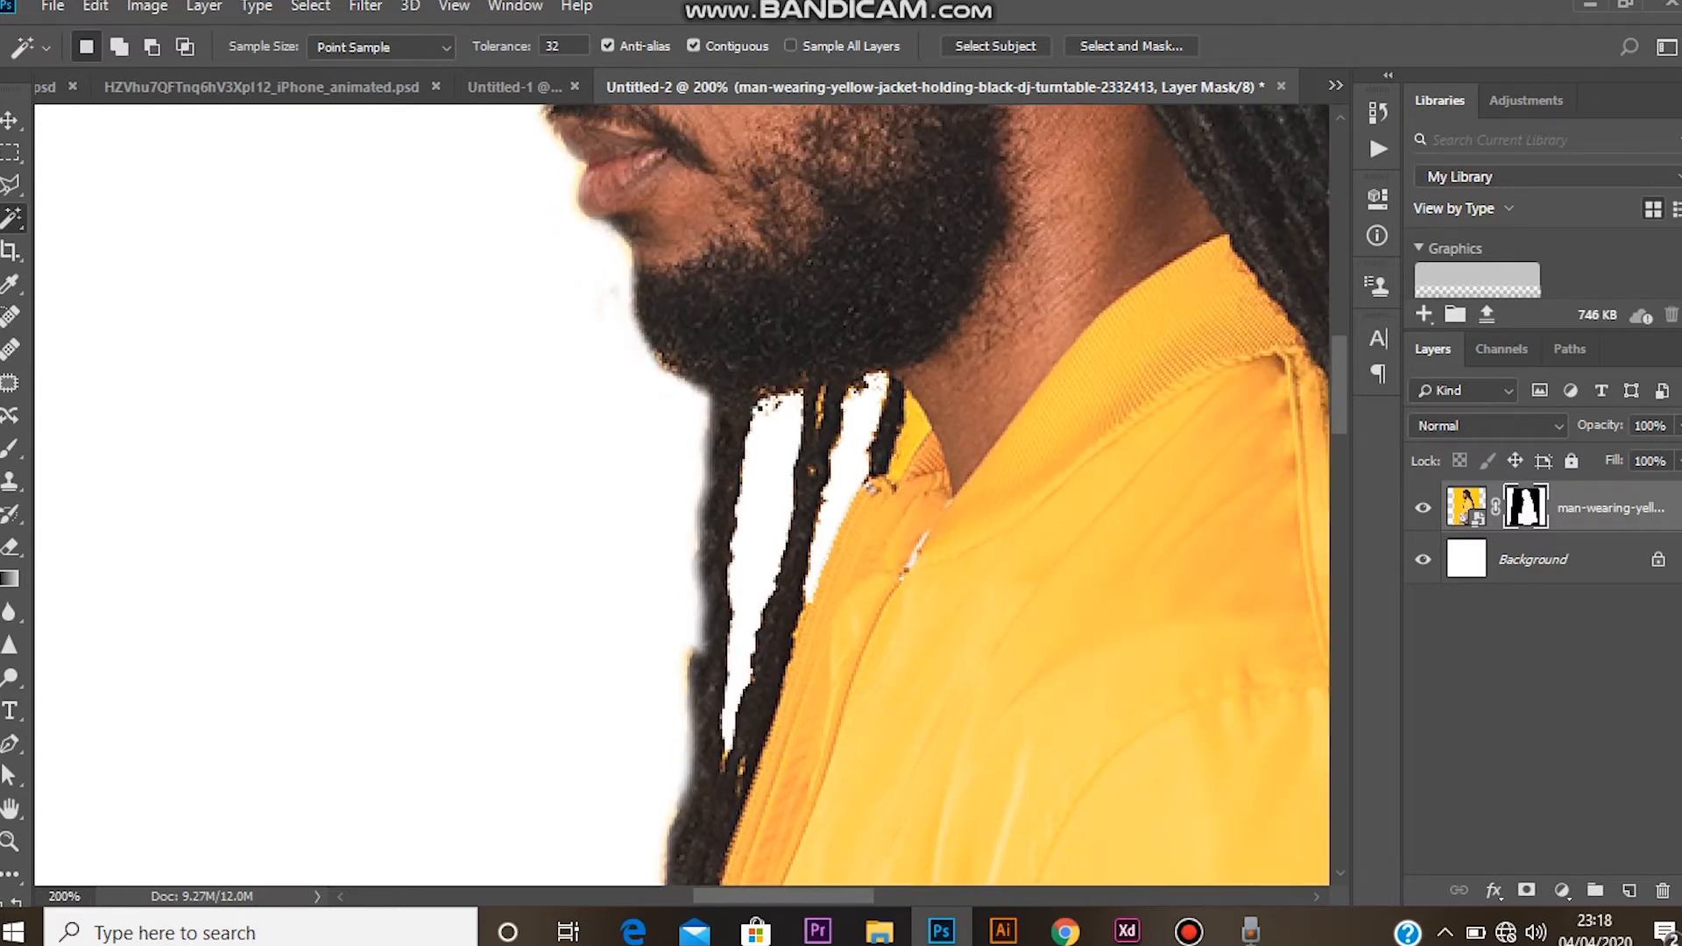
pyautogui.scroll(-8, 682, 495)
pyautogui.hscroll(10, 682, 495)
pyautogui.scroll(-4, 681, 495)
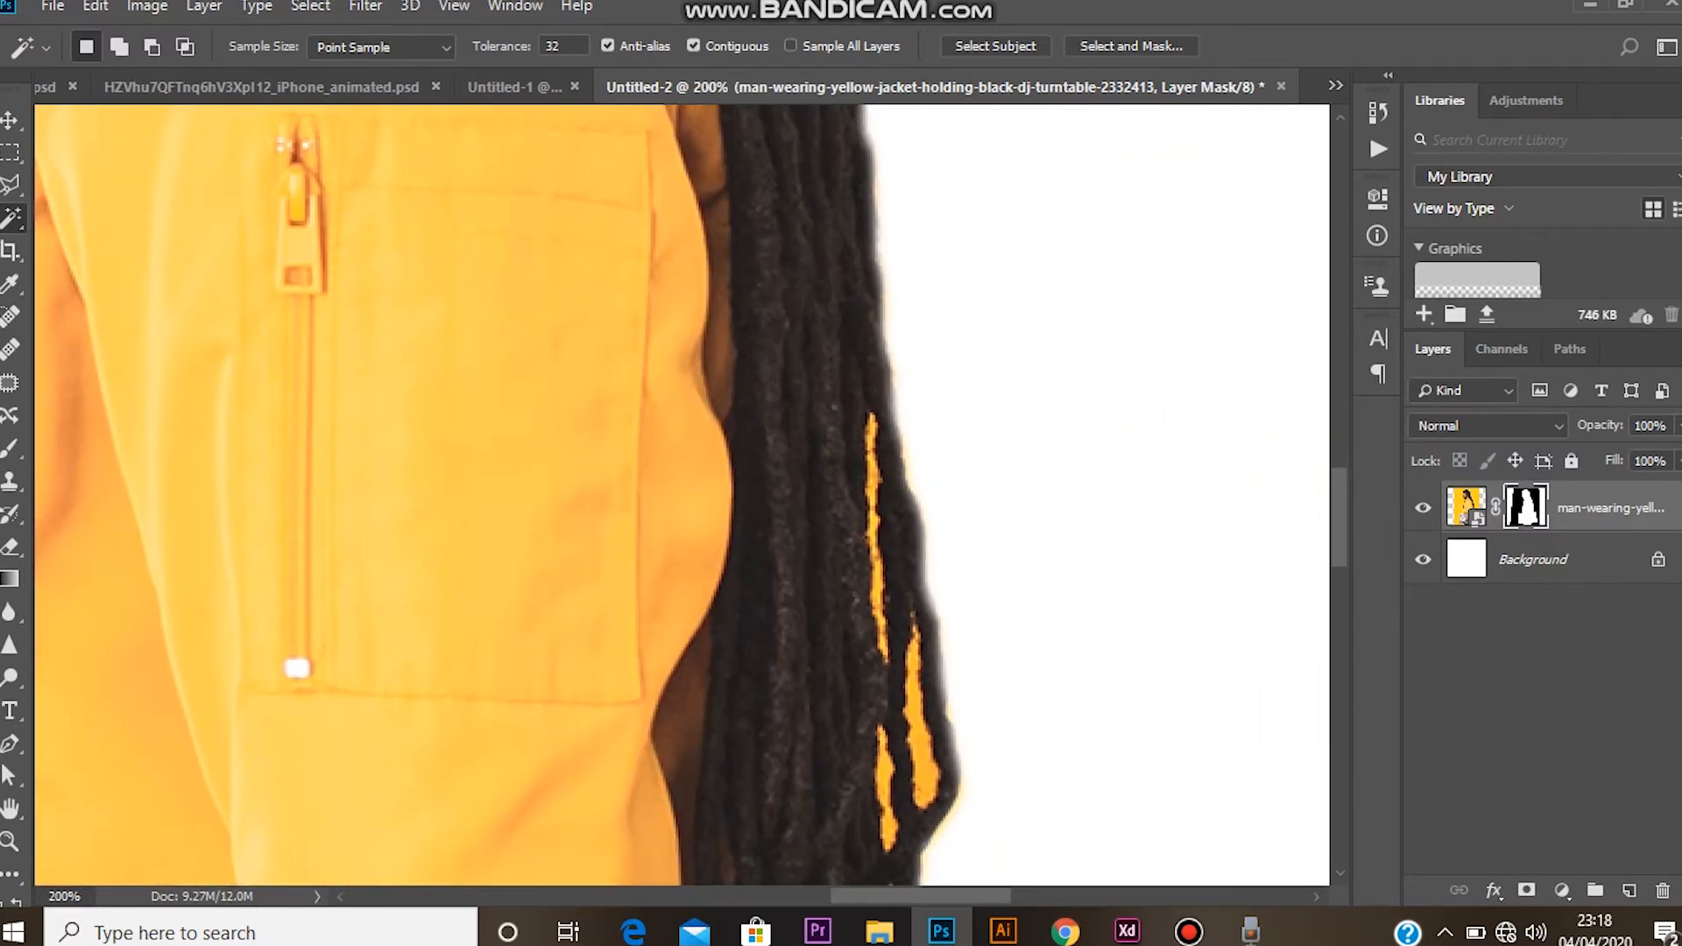
pyautogui.press('Delete')
pyautogui.click(903, 652)
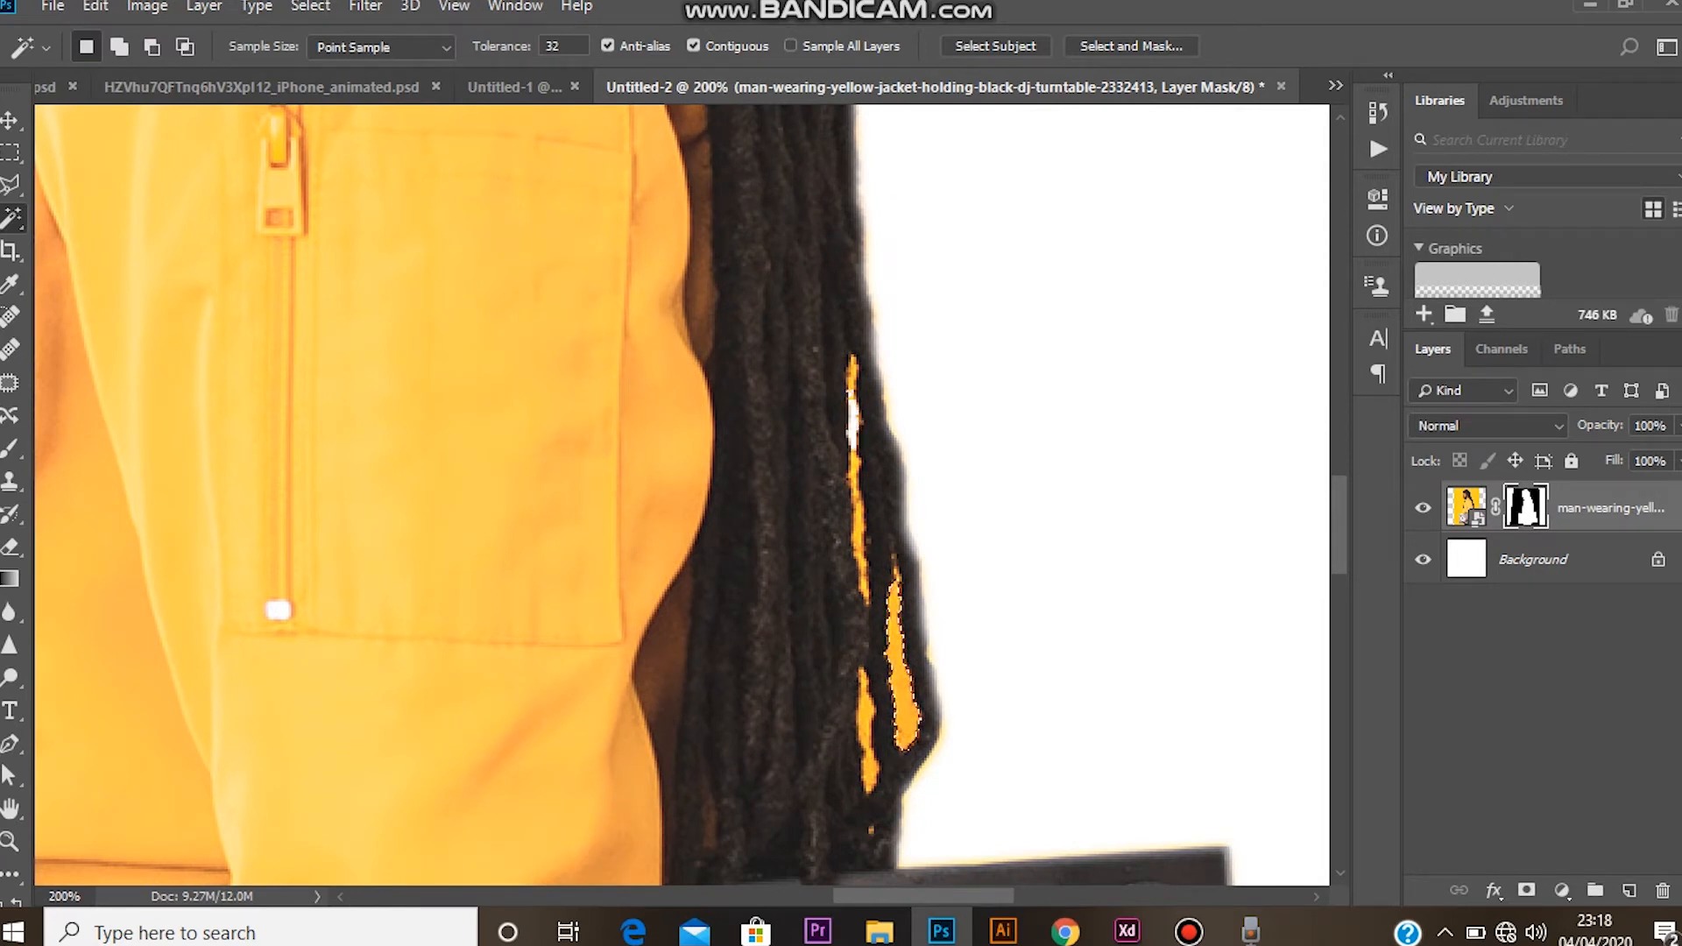
pyautogui.press('Delete')
pyautogui.hotkey('ctrl', 'd')
pyautogui.click(864, 724)
pyautogui.press('Delete')
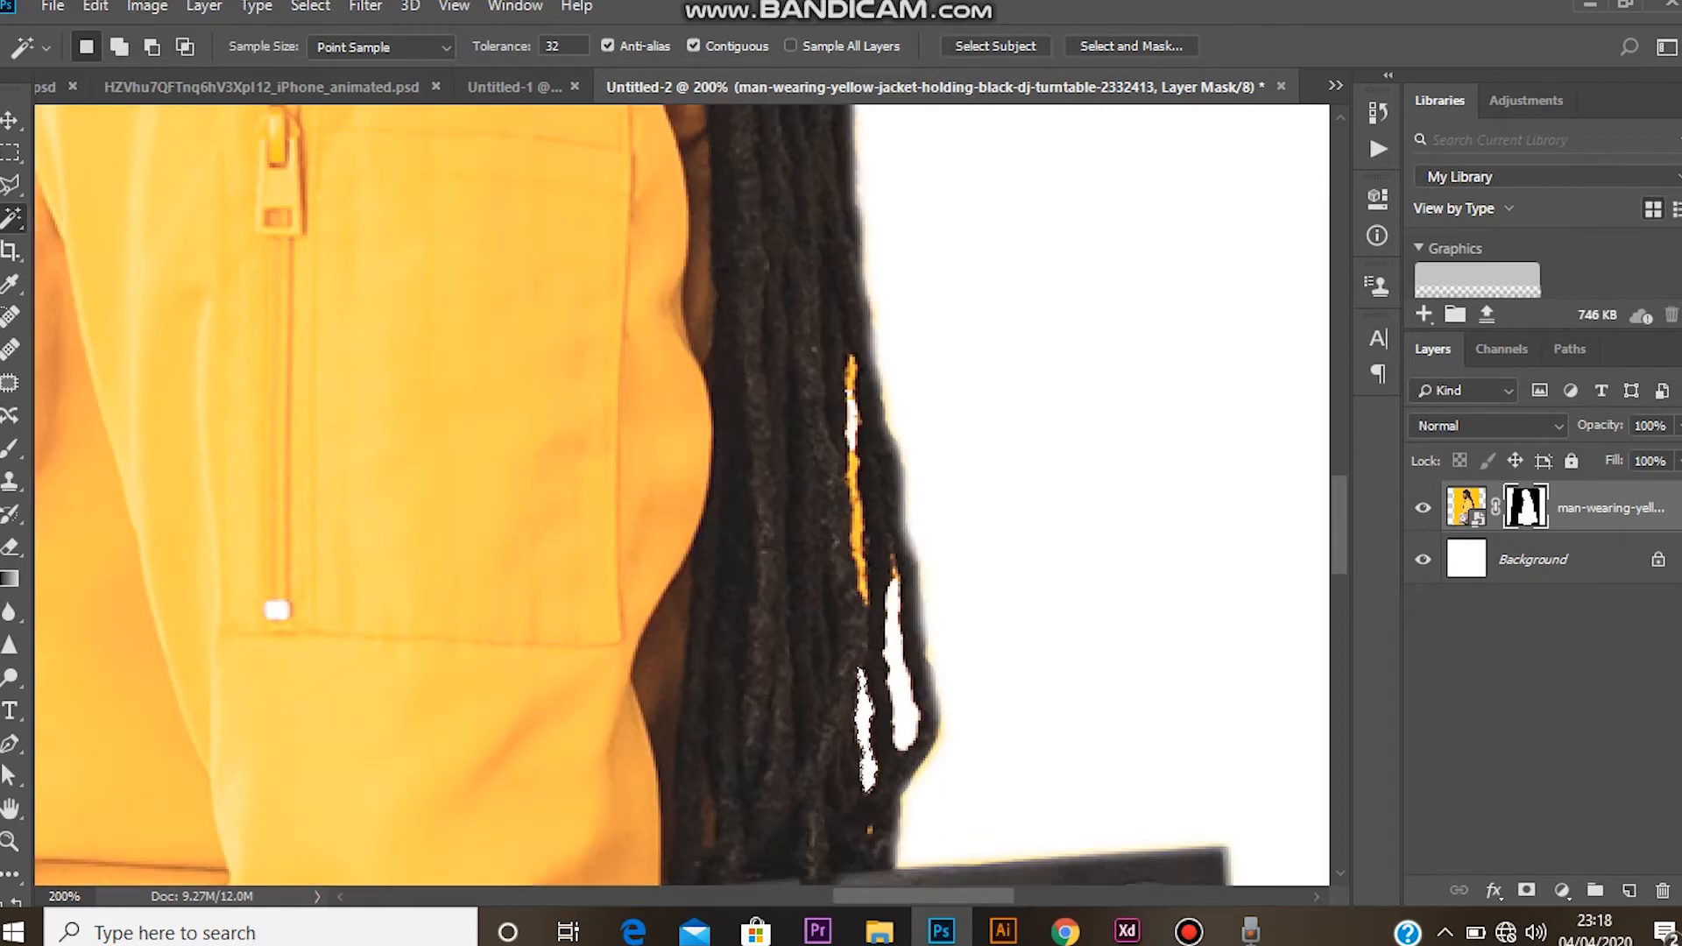
# Outline the remaining narrow yellow gap between the back dreadlocks with the Polygonal Lasso and clear it on the layer mask
pyautogui.scroll(-3, 682, 495)
pyautogui.scroll(2, 681, 495)
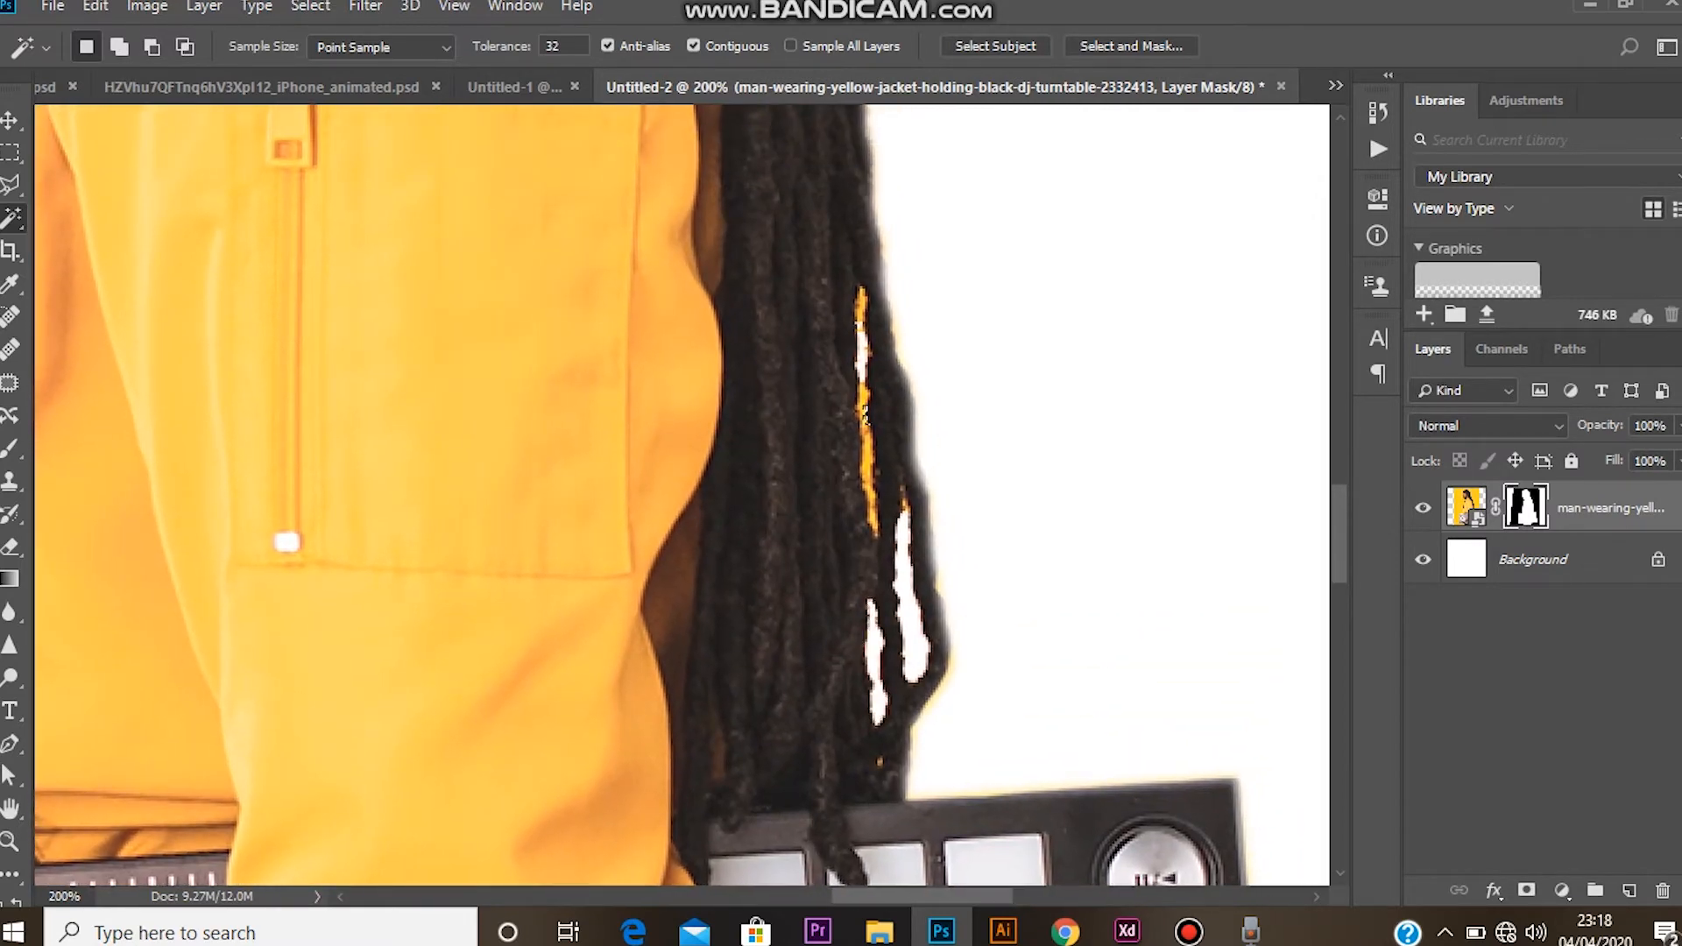
pyautogui.press('l')
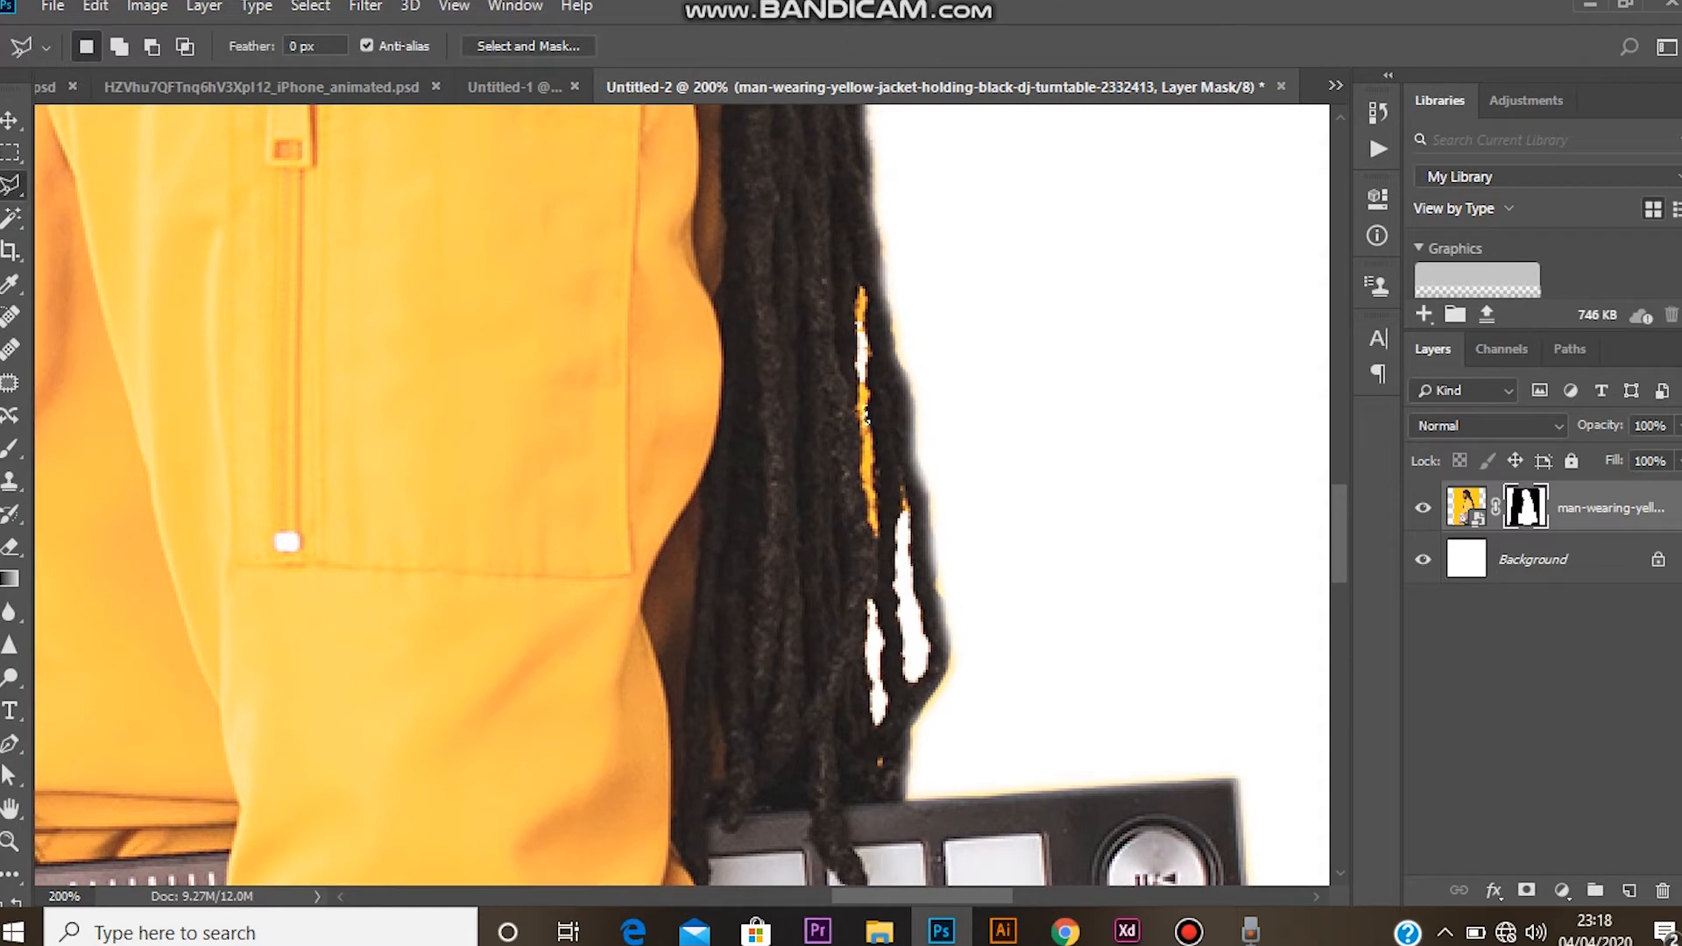
pyautogui.moveTo(860, 284)
pyautogui.mouseDown()
pyautogui.moveTo(849, 333)
pyautogui.moveTo(852, 299)
pyautogui.moveTo(875, 548)
pyautogui.moveTo(879, 486)
pyautogui.mouseUp()
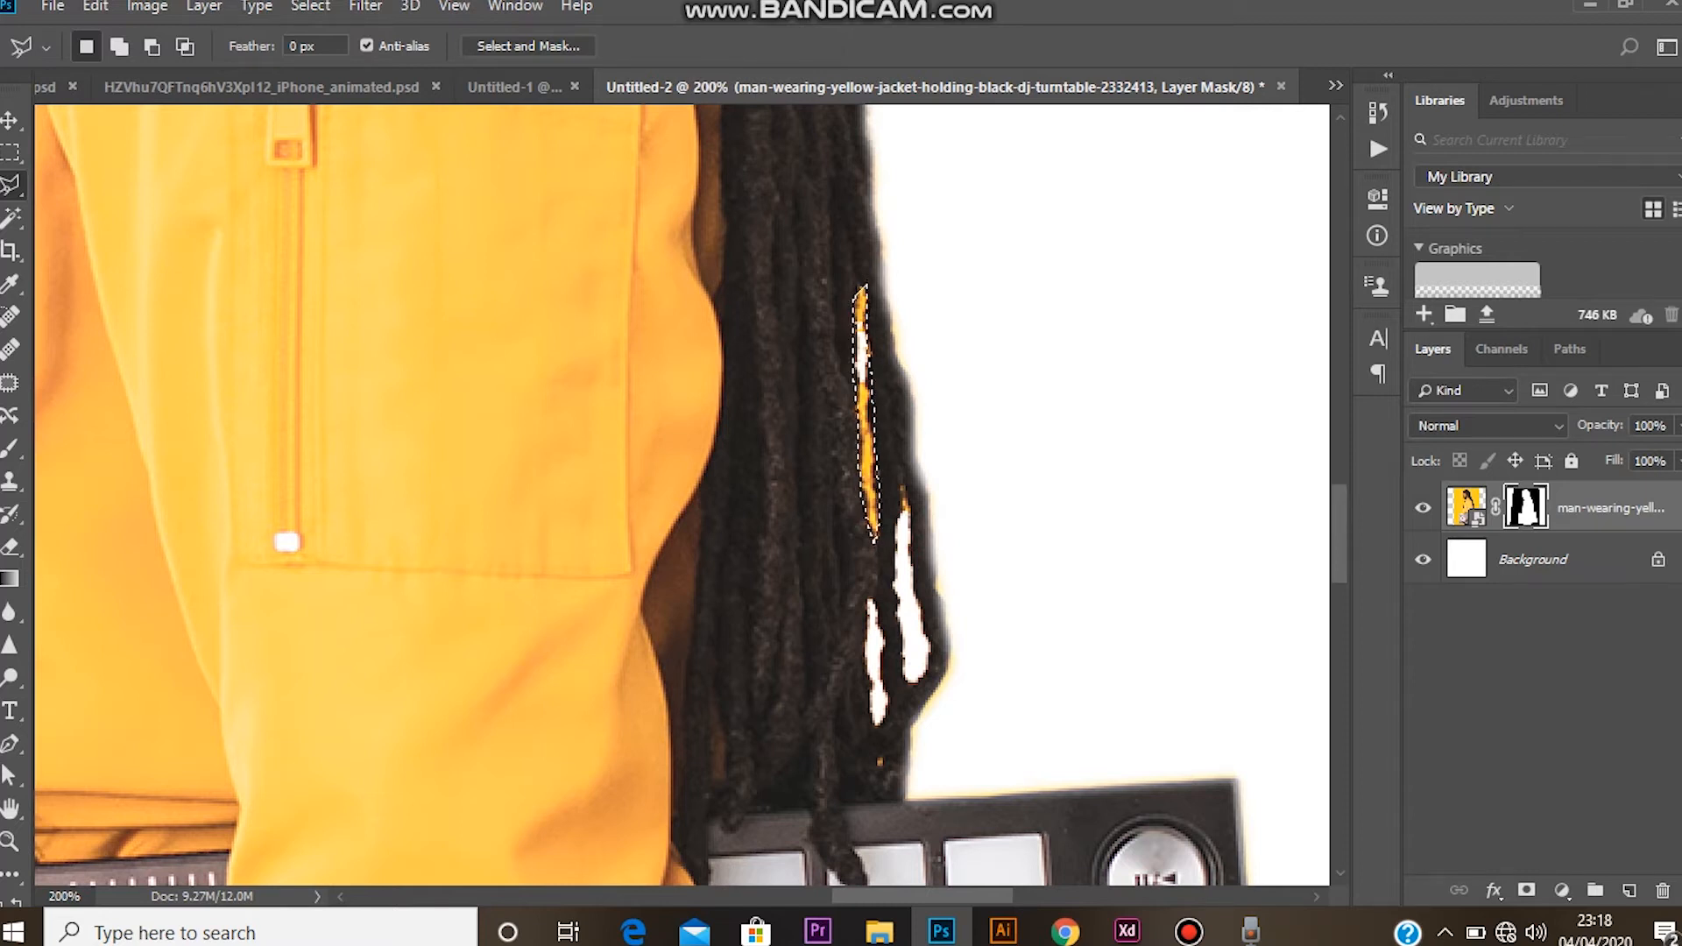
pyautogui.hotkey('alt', 'BackSpace')
pyautogui.hotkey('ctrl', 'd')
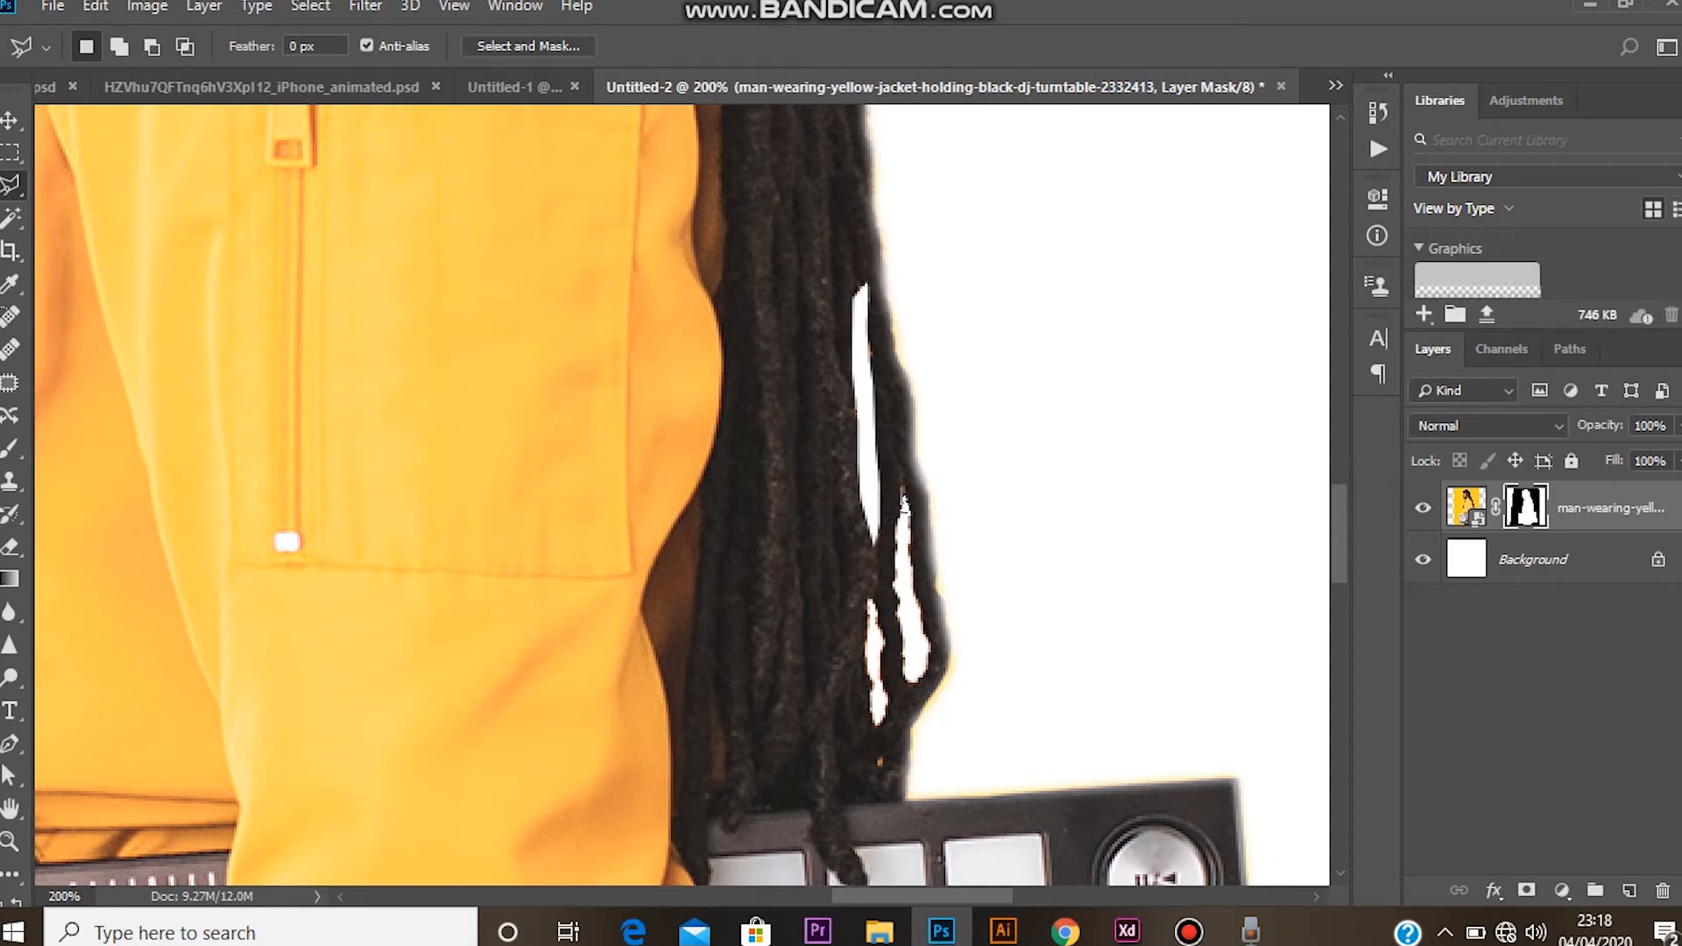
# Fit the whole canvas in view and shift the cut-out man slightly on the white background with the Move tool
pyautogui.scroll(-15, 682, 495)
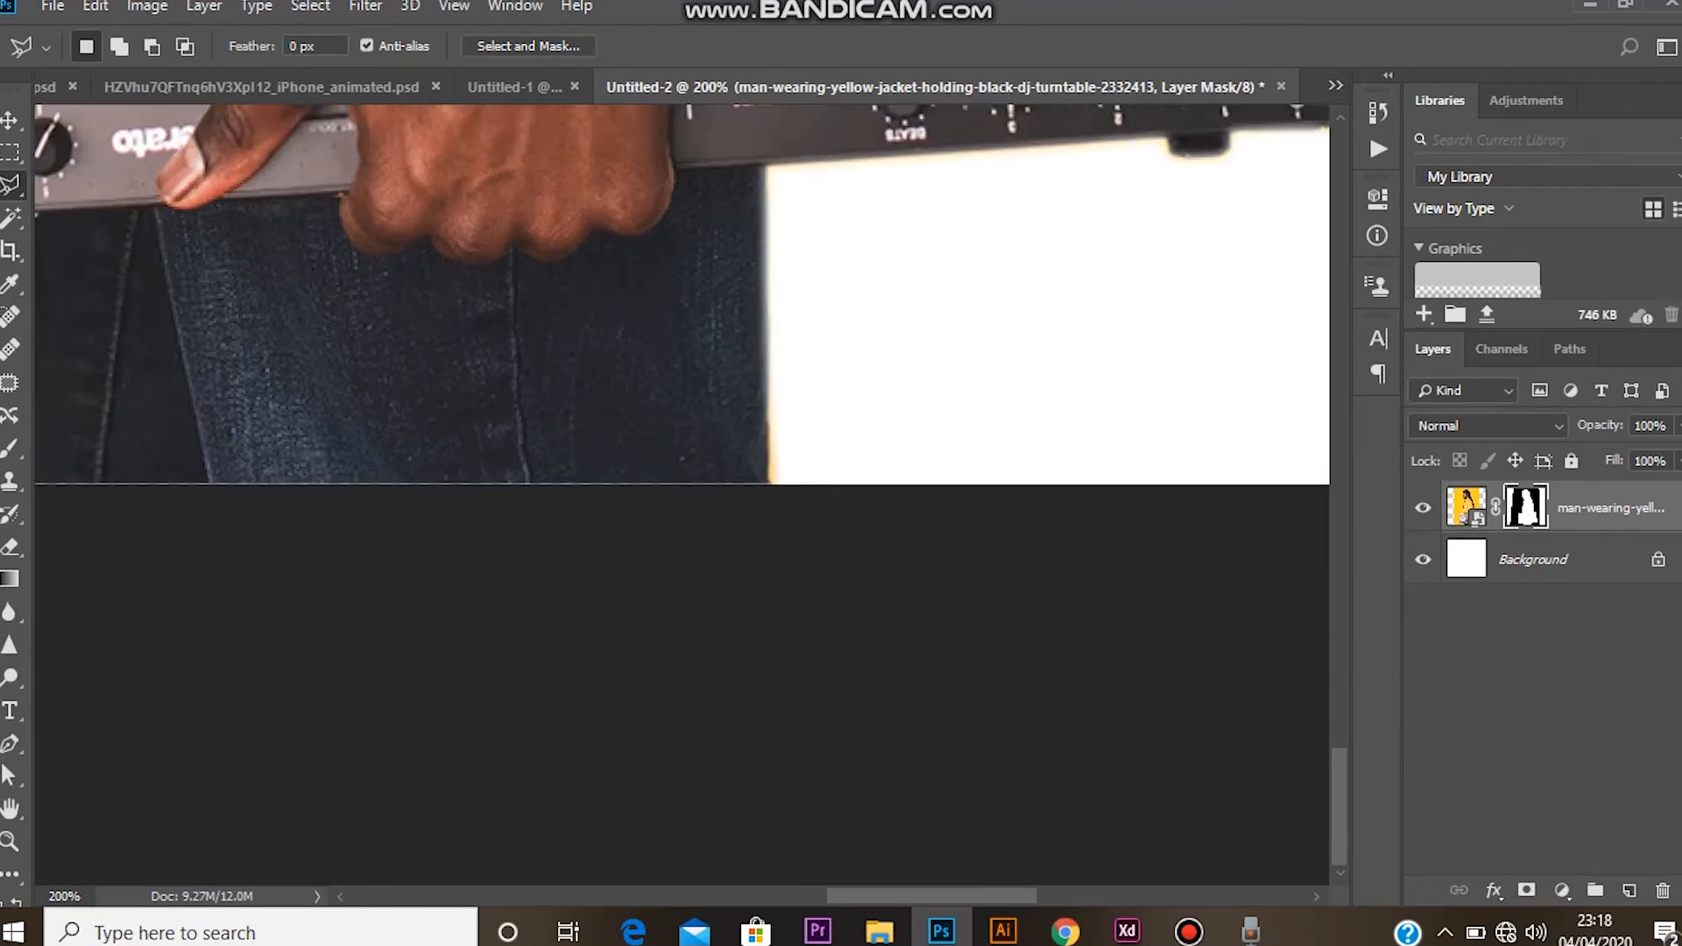
pyautogui.hotkey('ctrl', '0')
pyautogui.press('v')
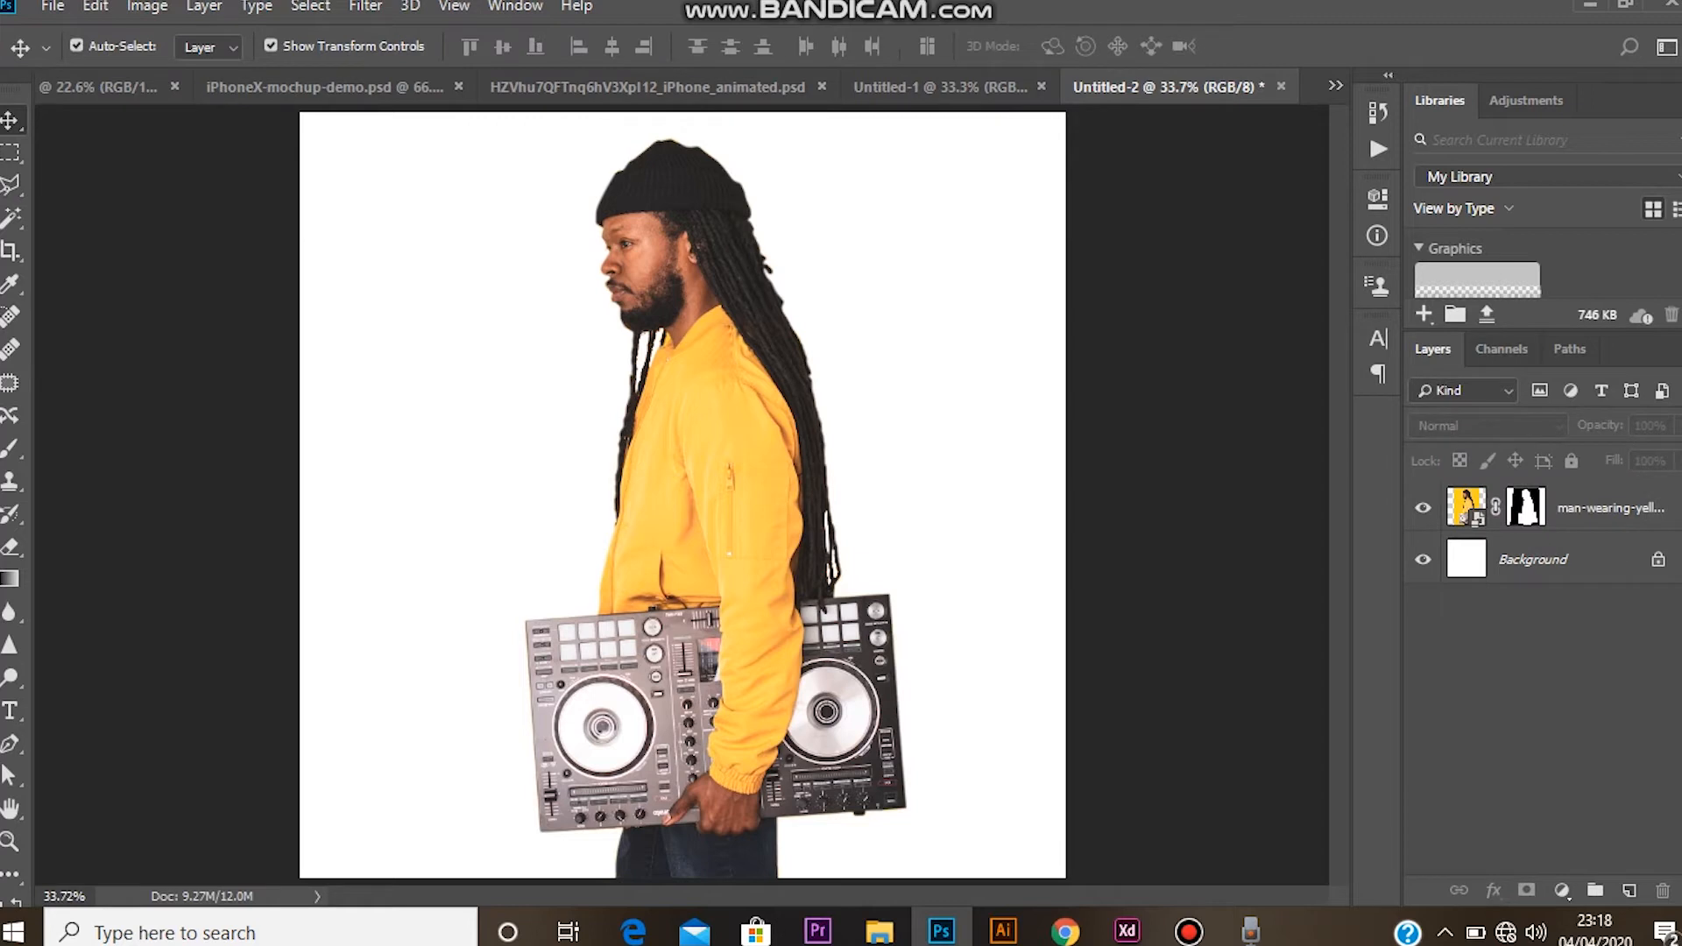
pyautogui.click(77, 46)
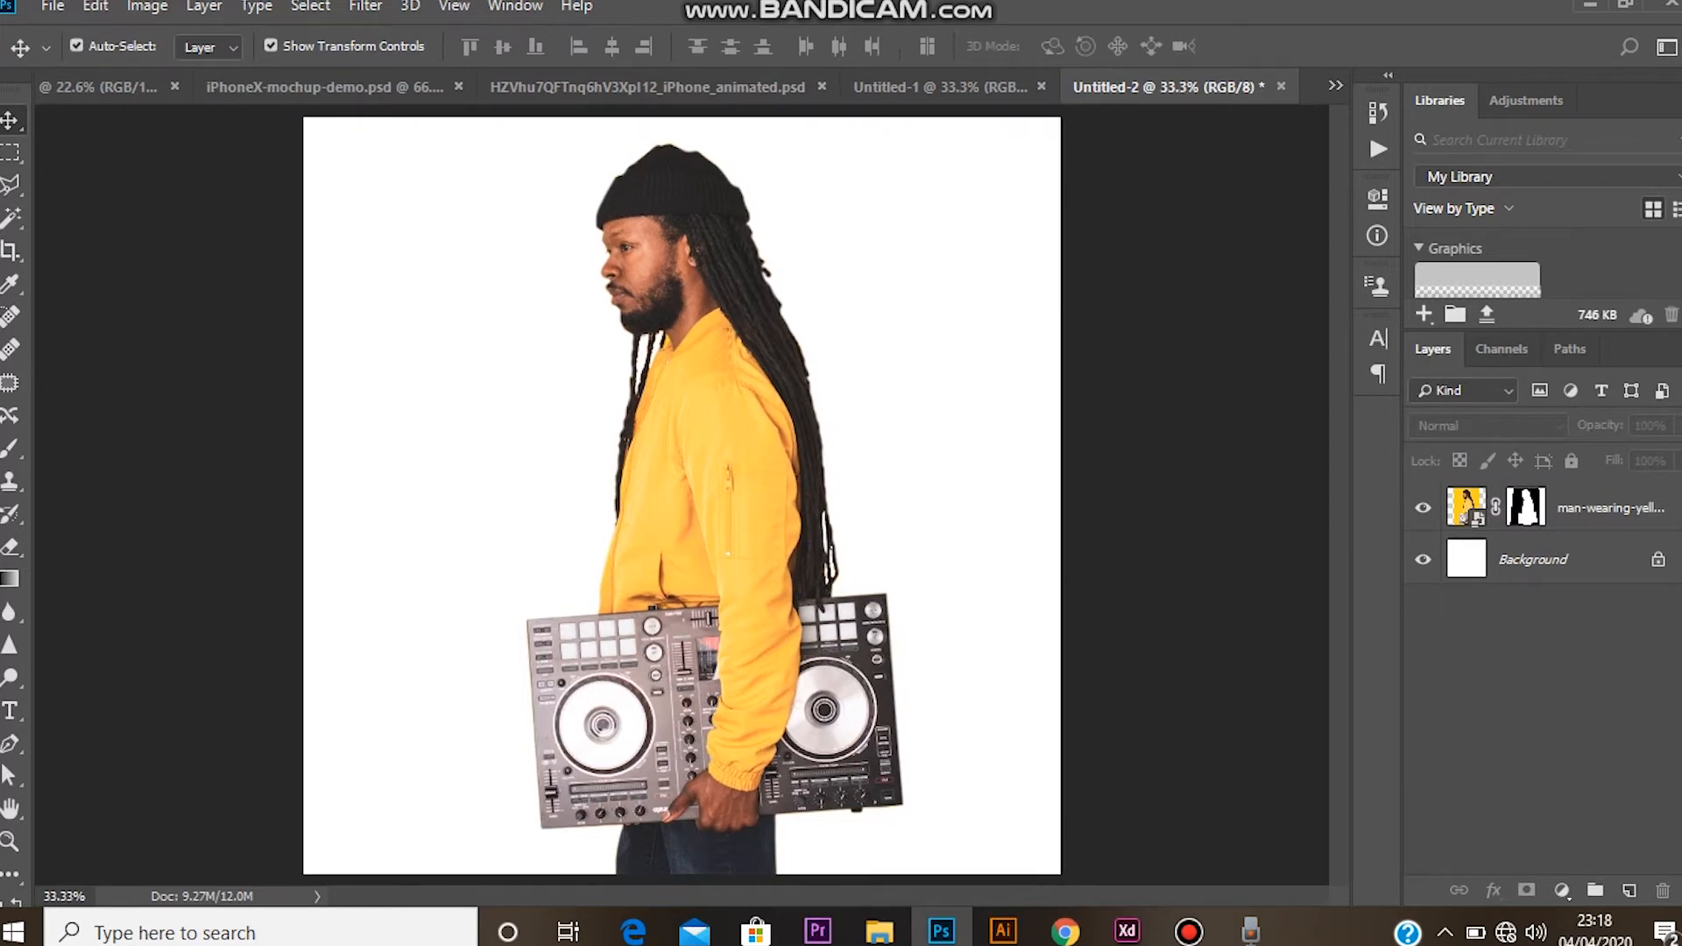
pyautogui.moveTo(683, 438); pyautogui.dragTo(652, 420)
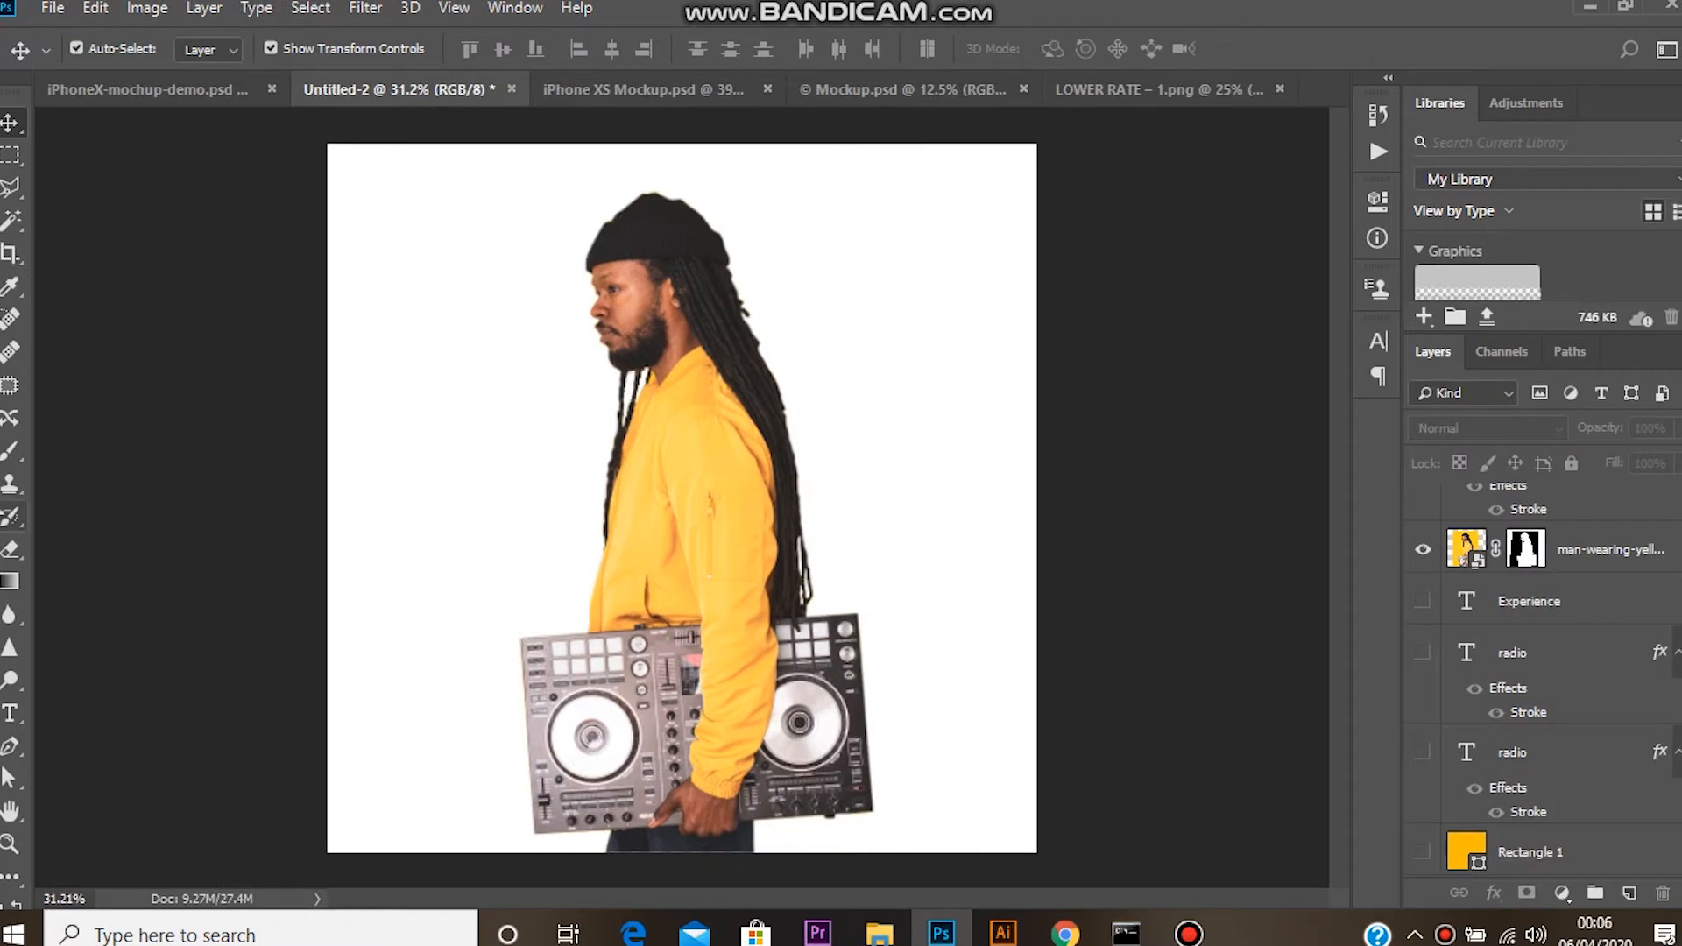
# Draw a white 1820 × 1820 px rectangle covering the whole canvas and place its layer directly beneath the man's layer
pyautogui.press('u')
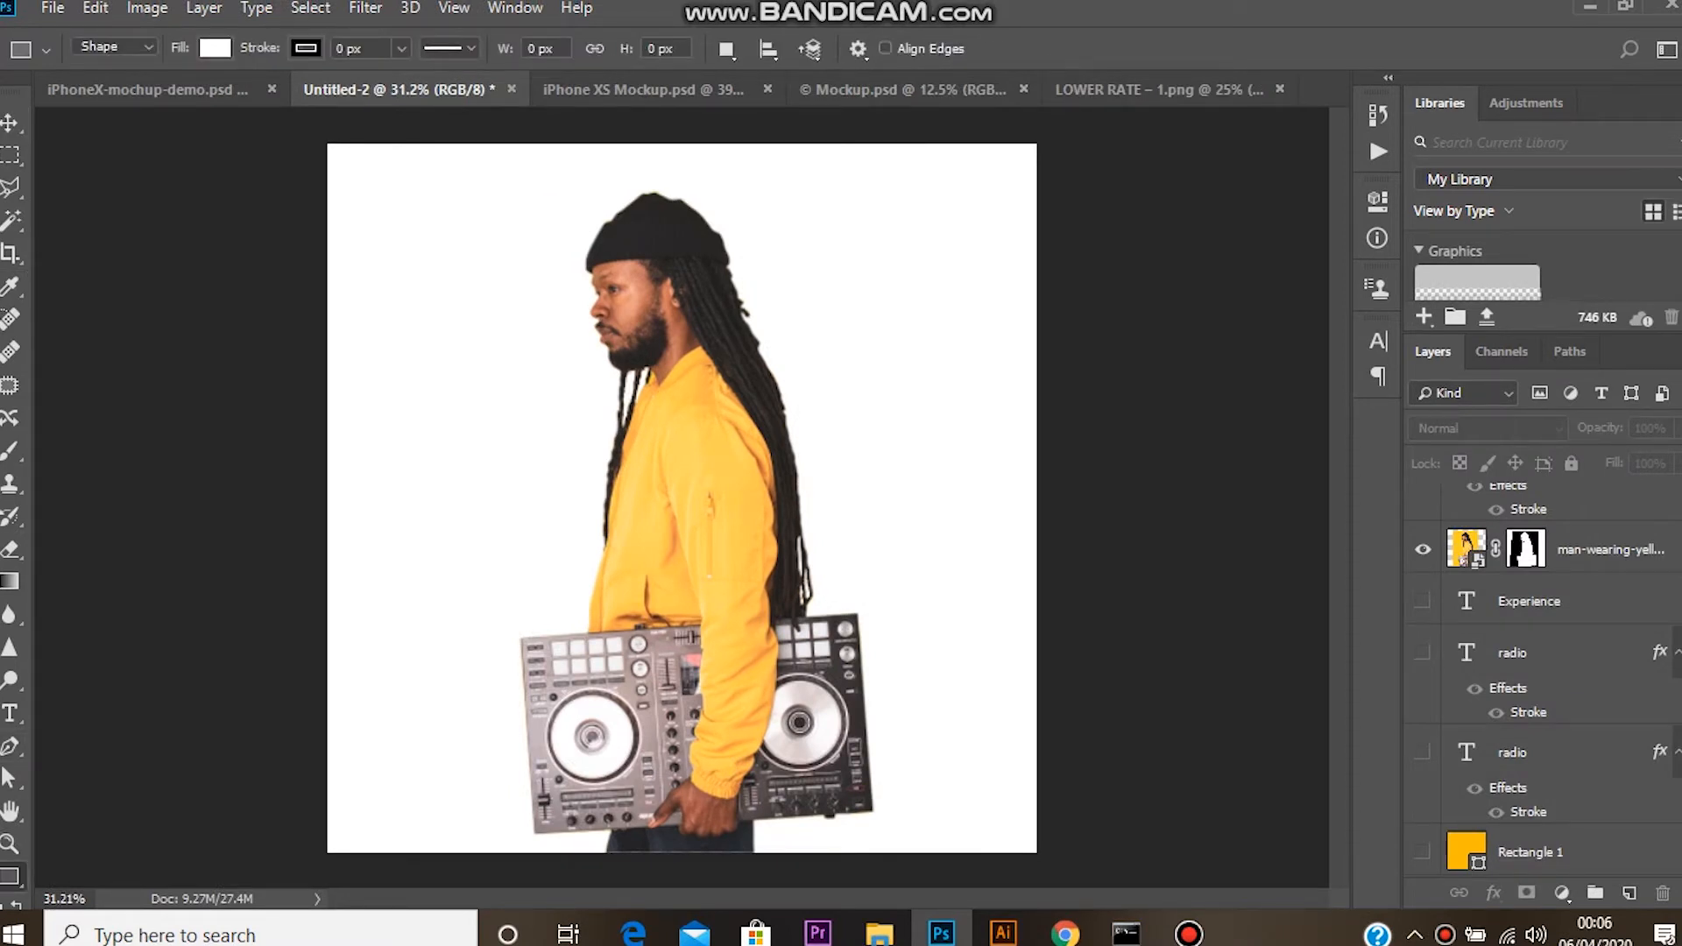
pyautogui.moveTo(327, 143); pyautogui.dragTo(1040, 856)
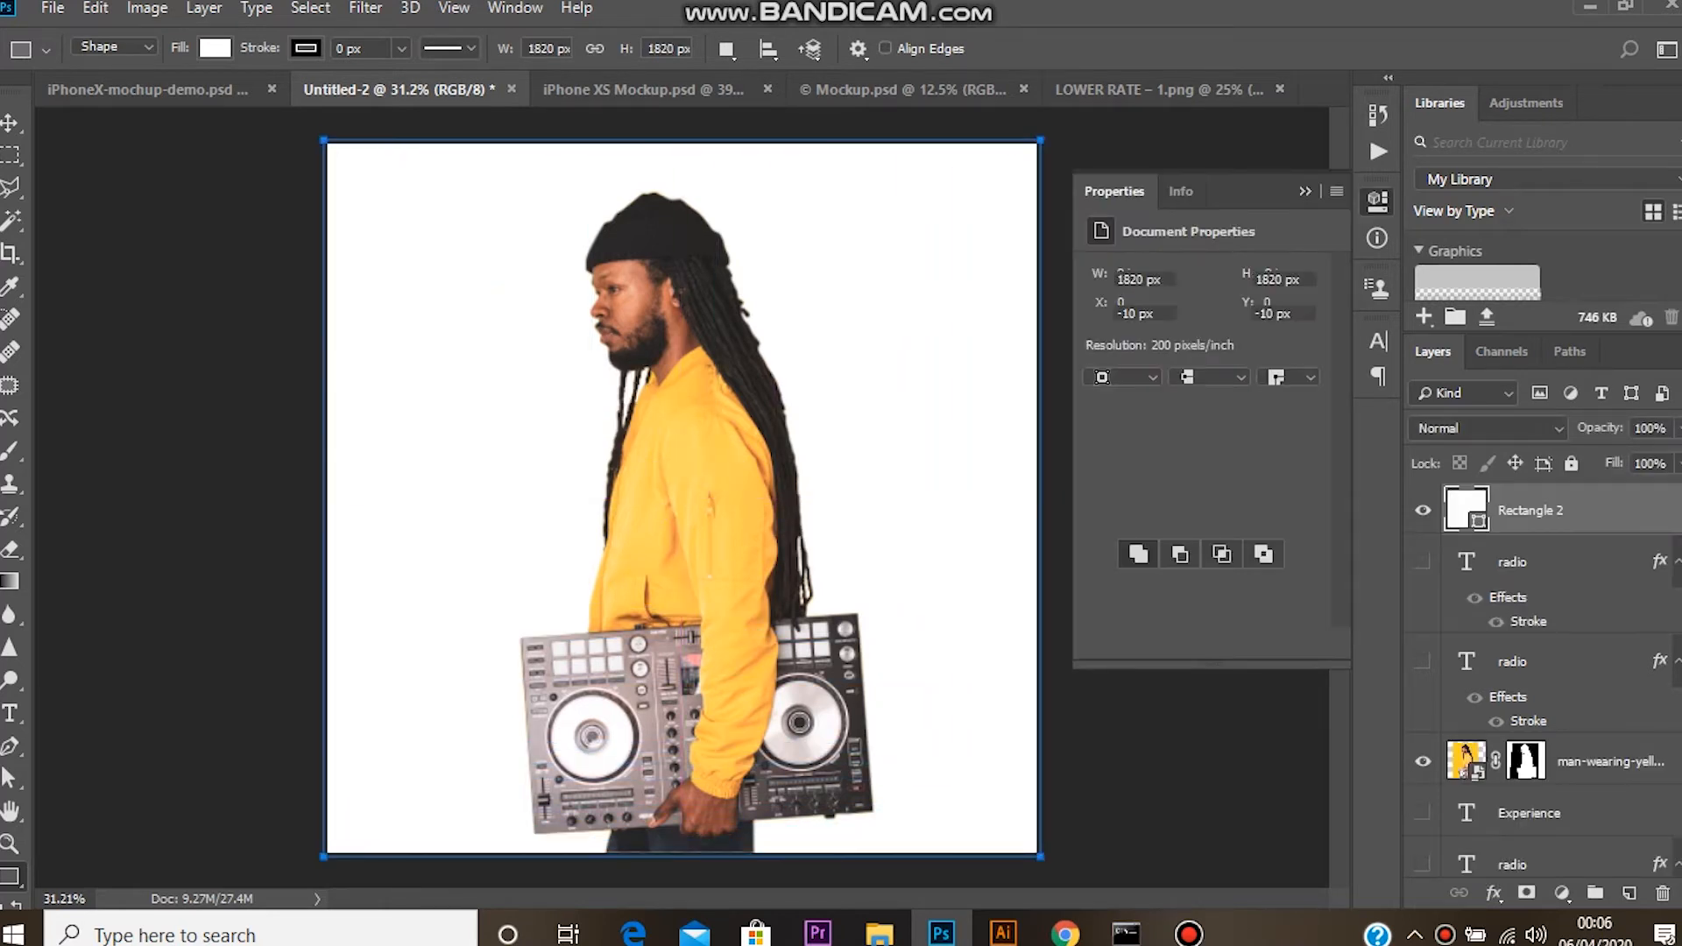
pyautogui.moveTo(1530, 510); pyautogui.dragTo(1542, 793)
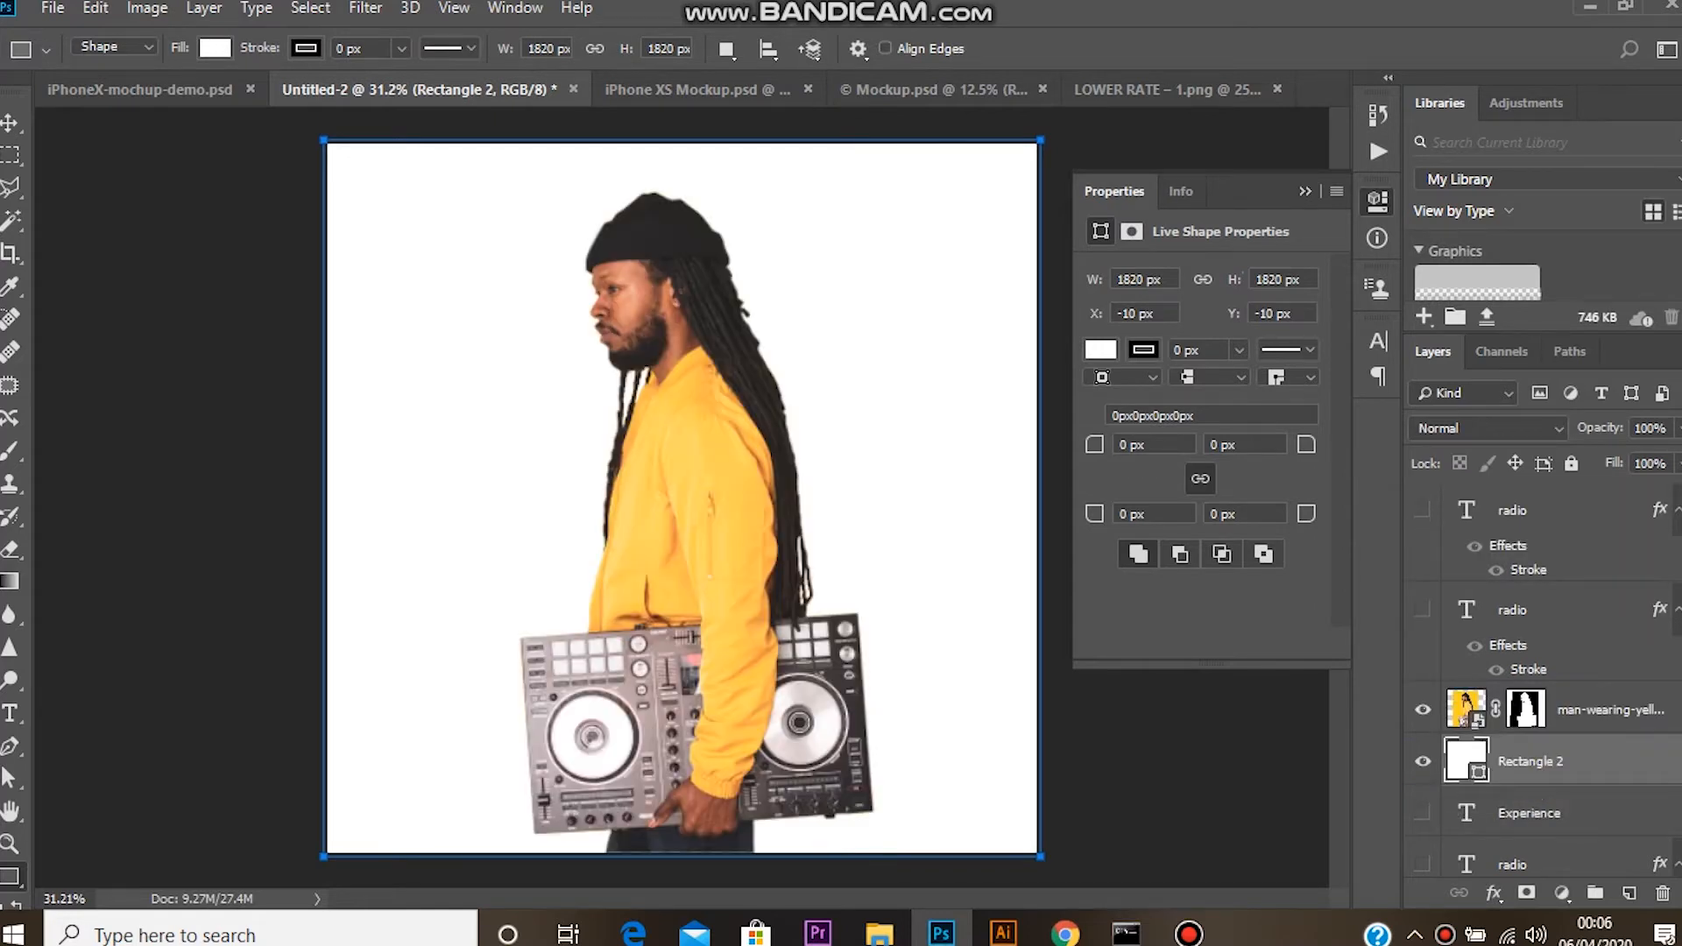
# Set the background rectangle's fill colour to ffba00 and deselect it
pyautogui.doubleClick(1466, 760)
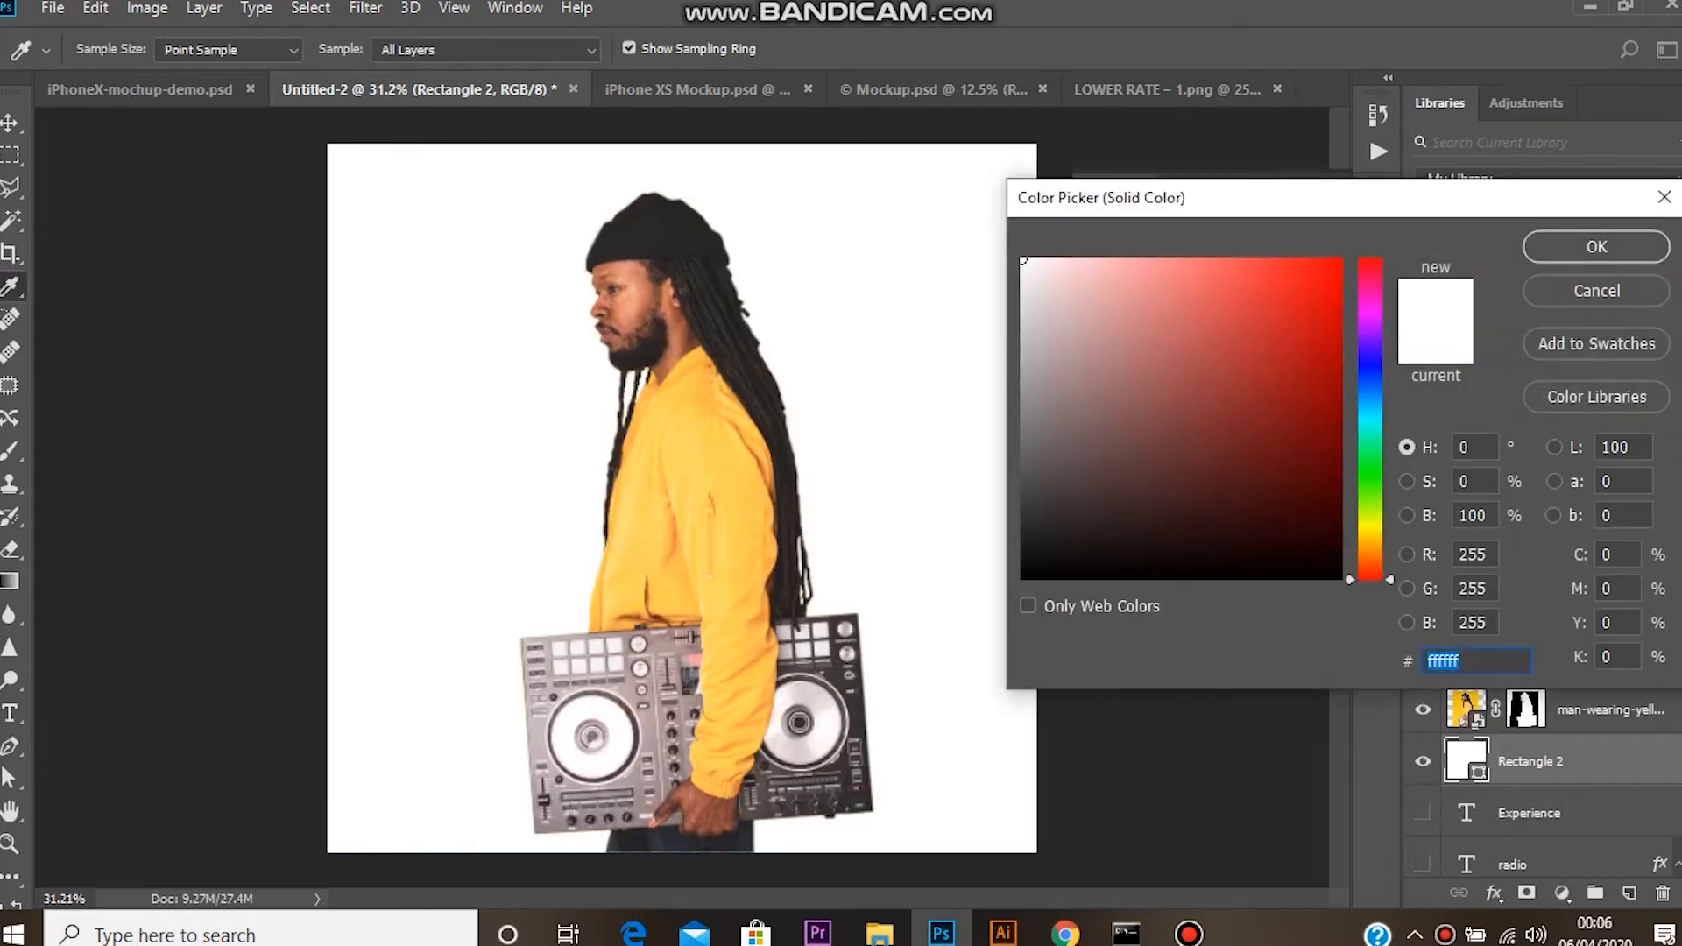
pyautogui.write('ffba00')
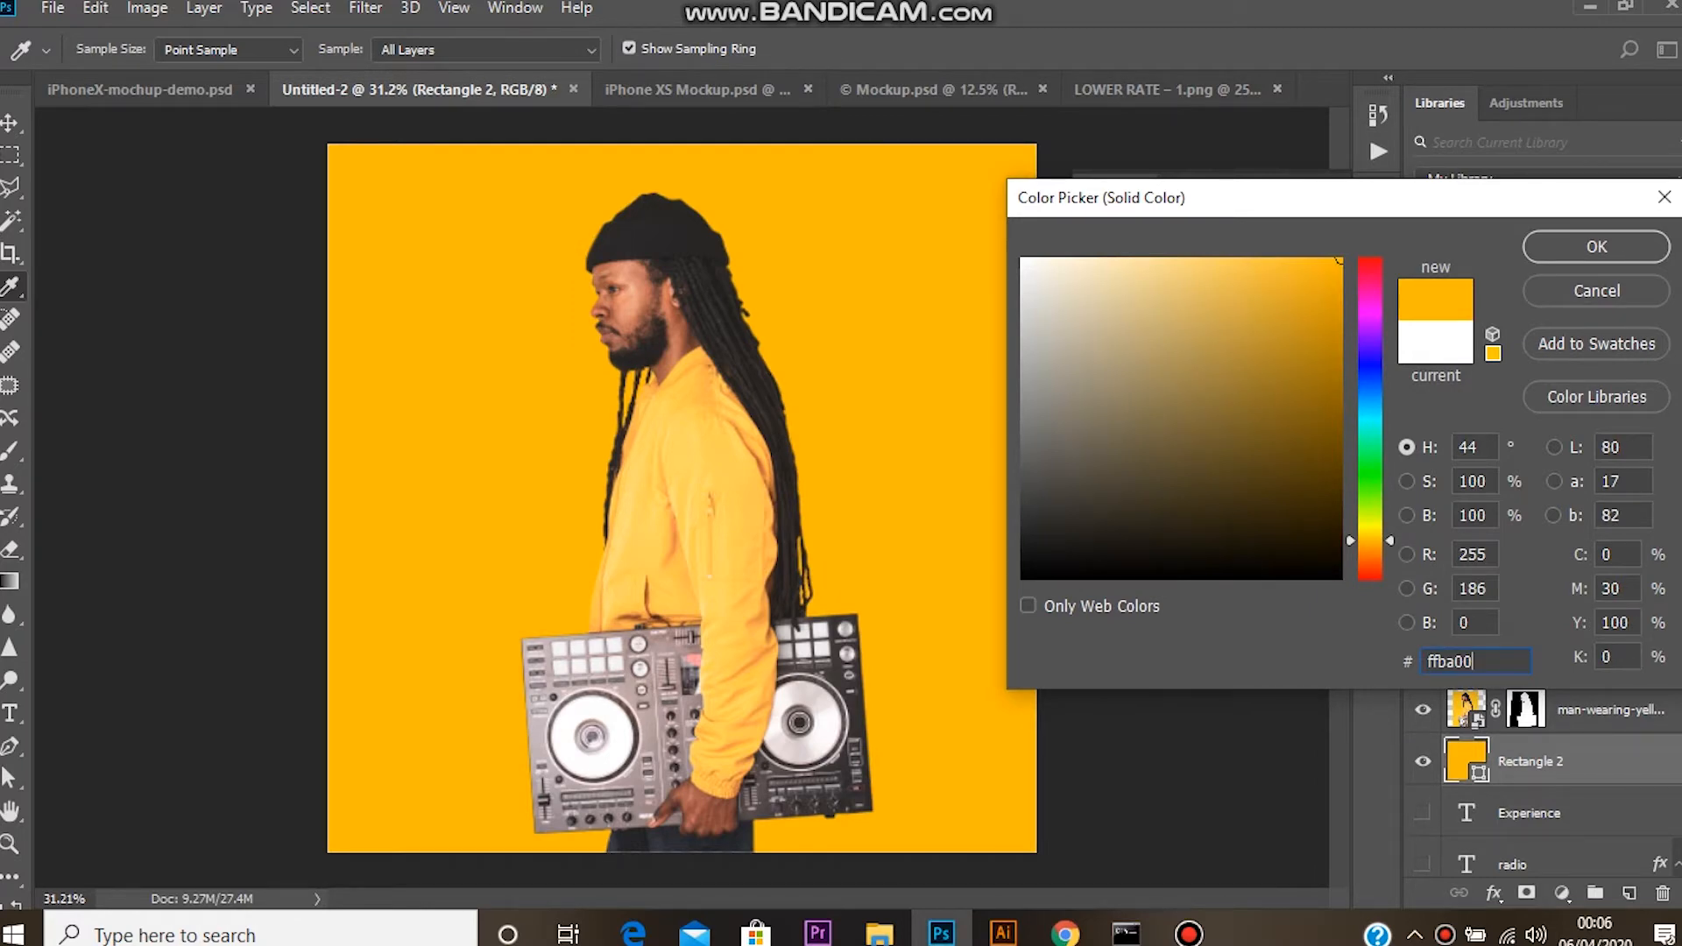
pyautogui.click(1596, 246)
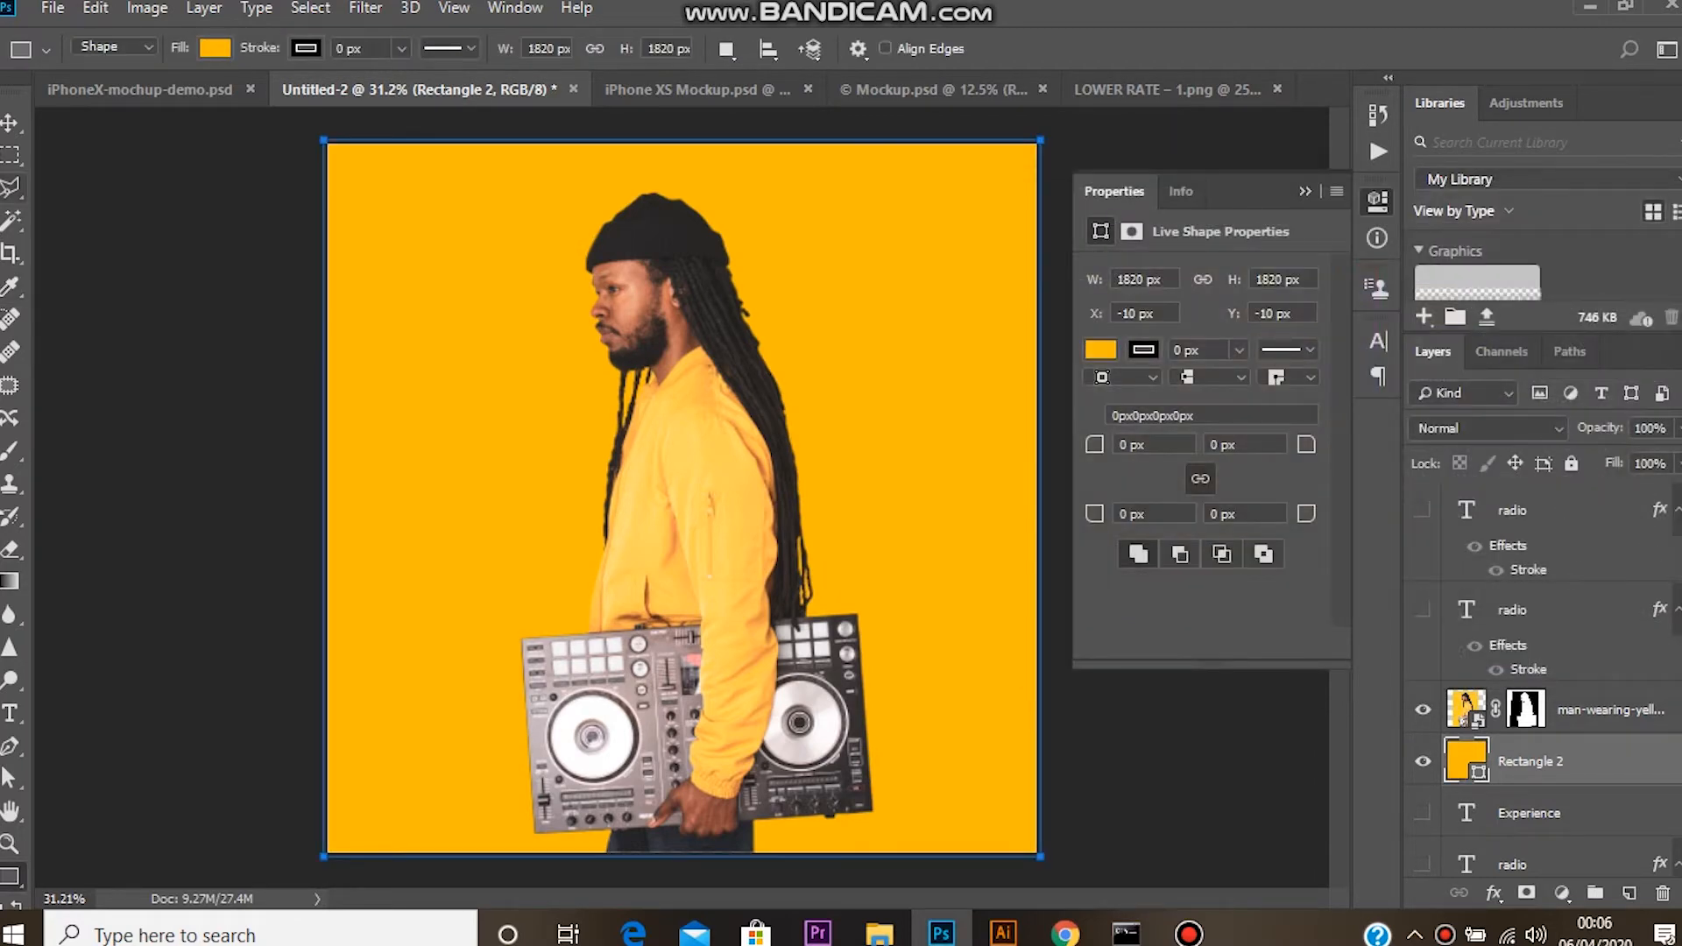
pyautogui.click(11, 123)
pyautogui.click(683, 499)
pyautogui.moveTo(701, 410)
pyautogui.mouseDown()
pyautogui.moveTo(701, 429)
pyautogui.moveTo(701, 410)
pyautogui.mouseUp()
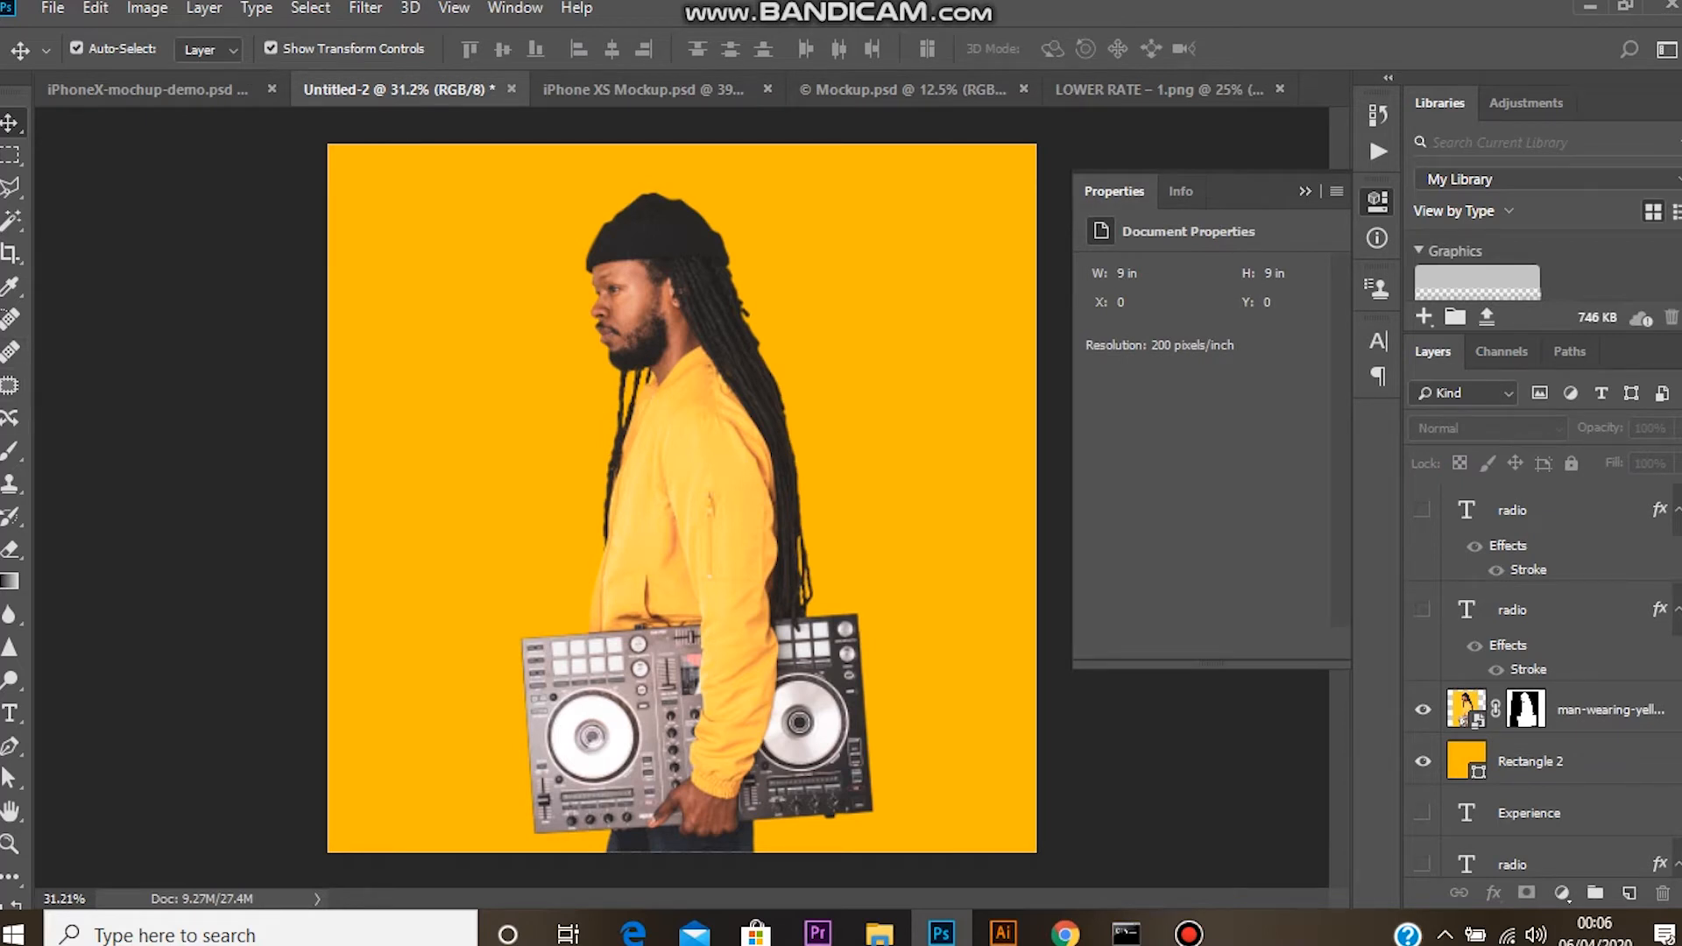
# Try the recently used orange as the background rectangle's fill and set the colour back to ffba00
pyautogui.click(1530, 761)
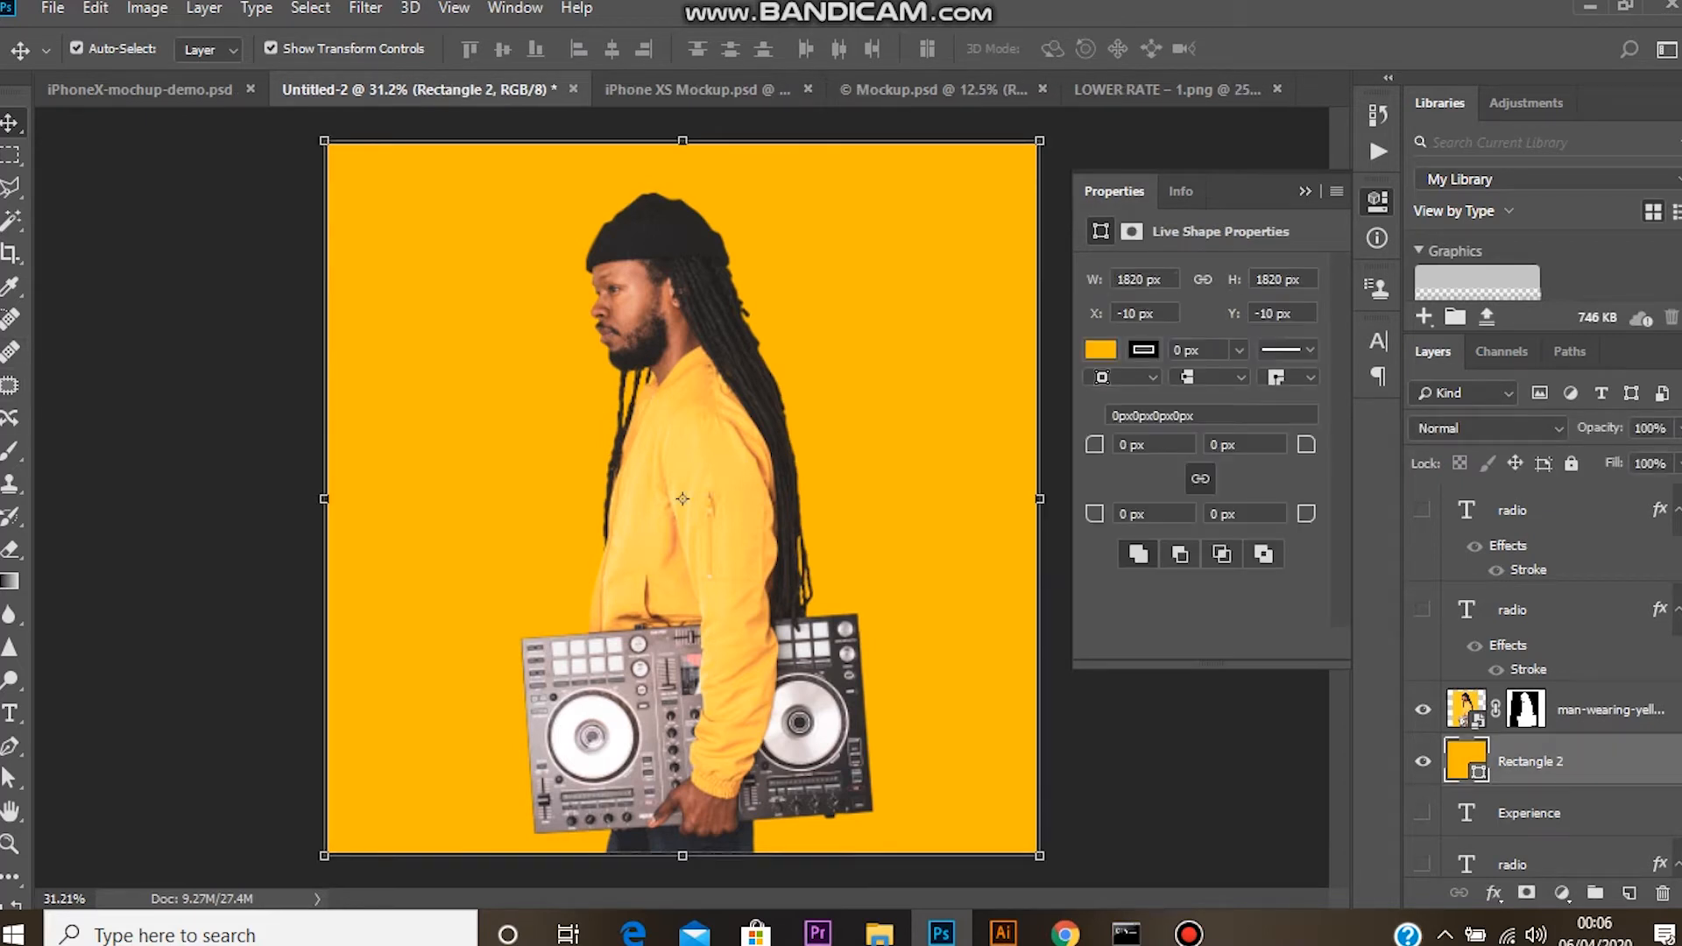
pyautogui.click(1100, 349)
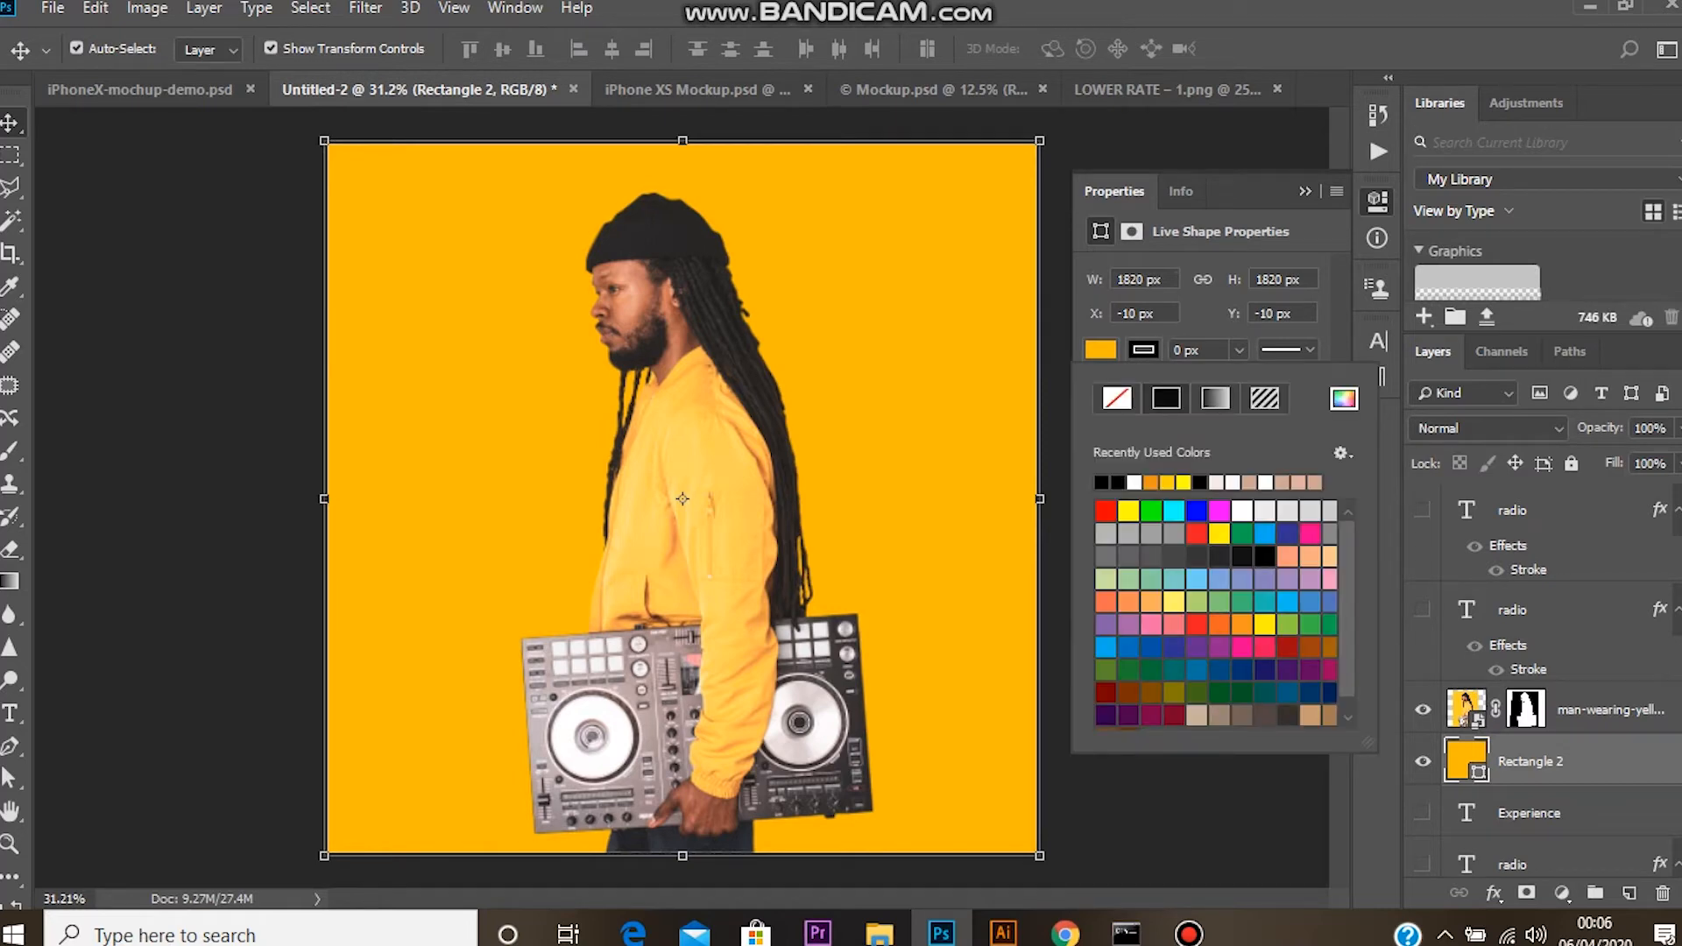
pyautogui.click(1150, 483)
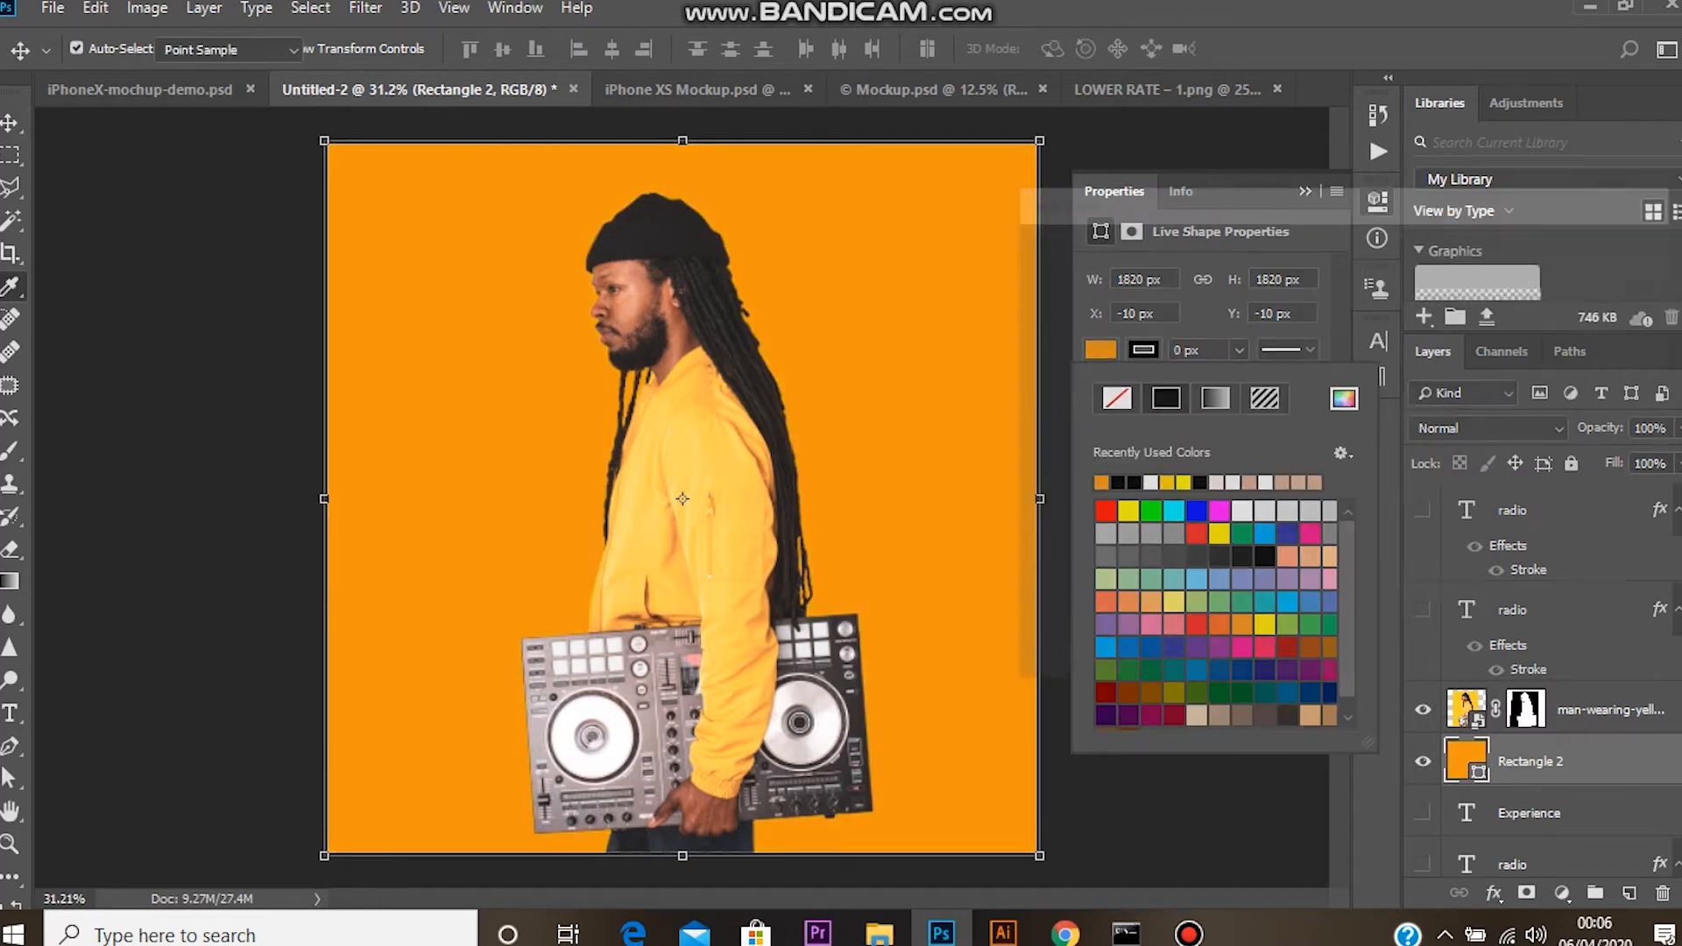
pyautogui.click(1343, 399)
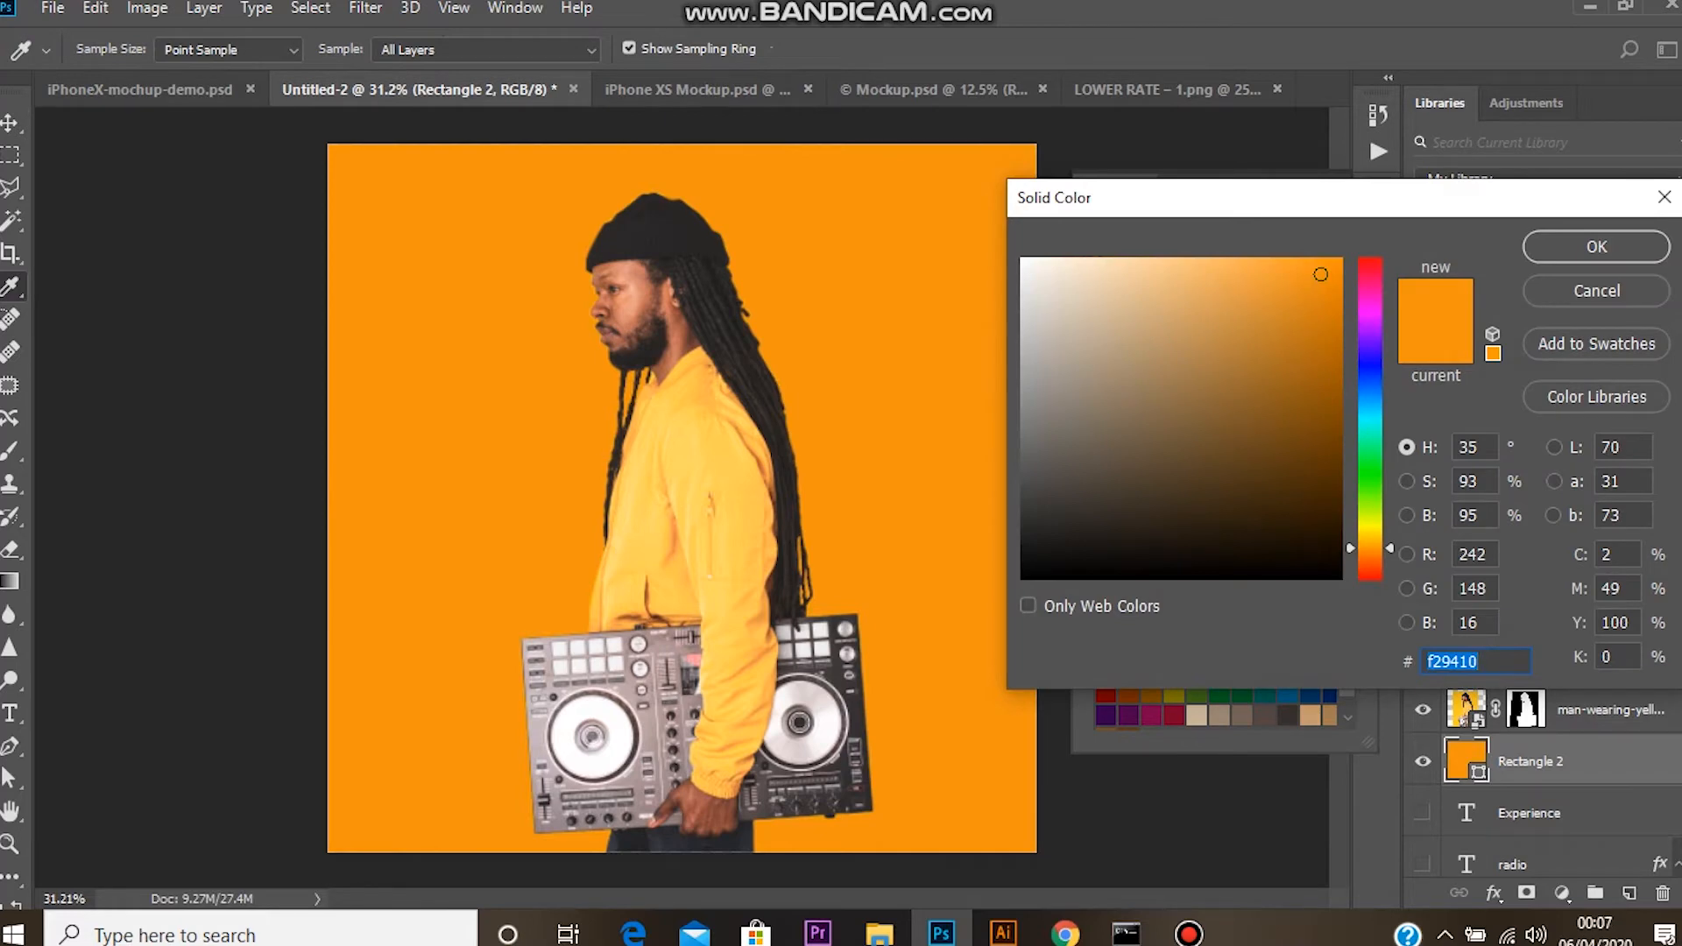
pyautogui.write('ffba00')
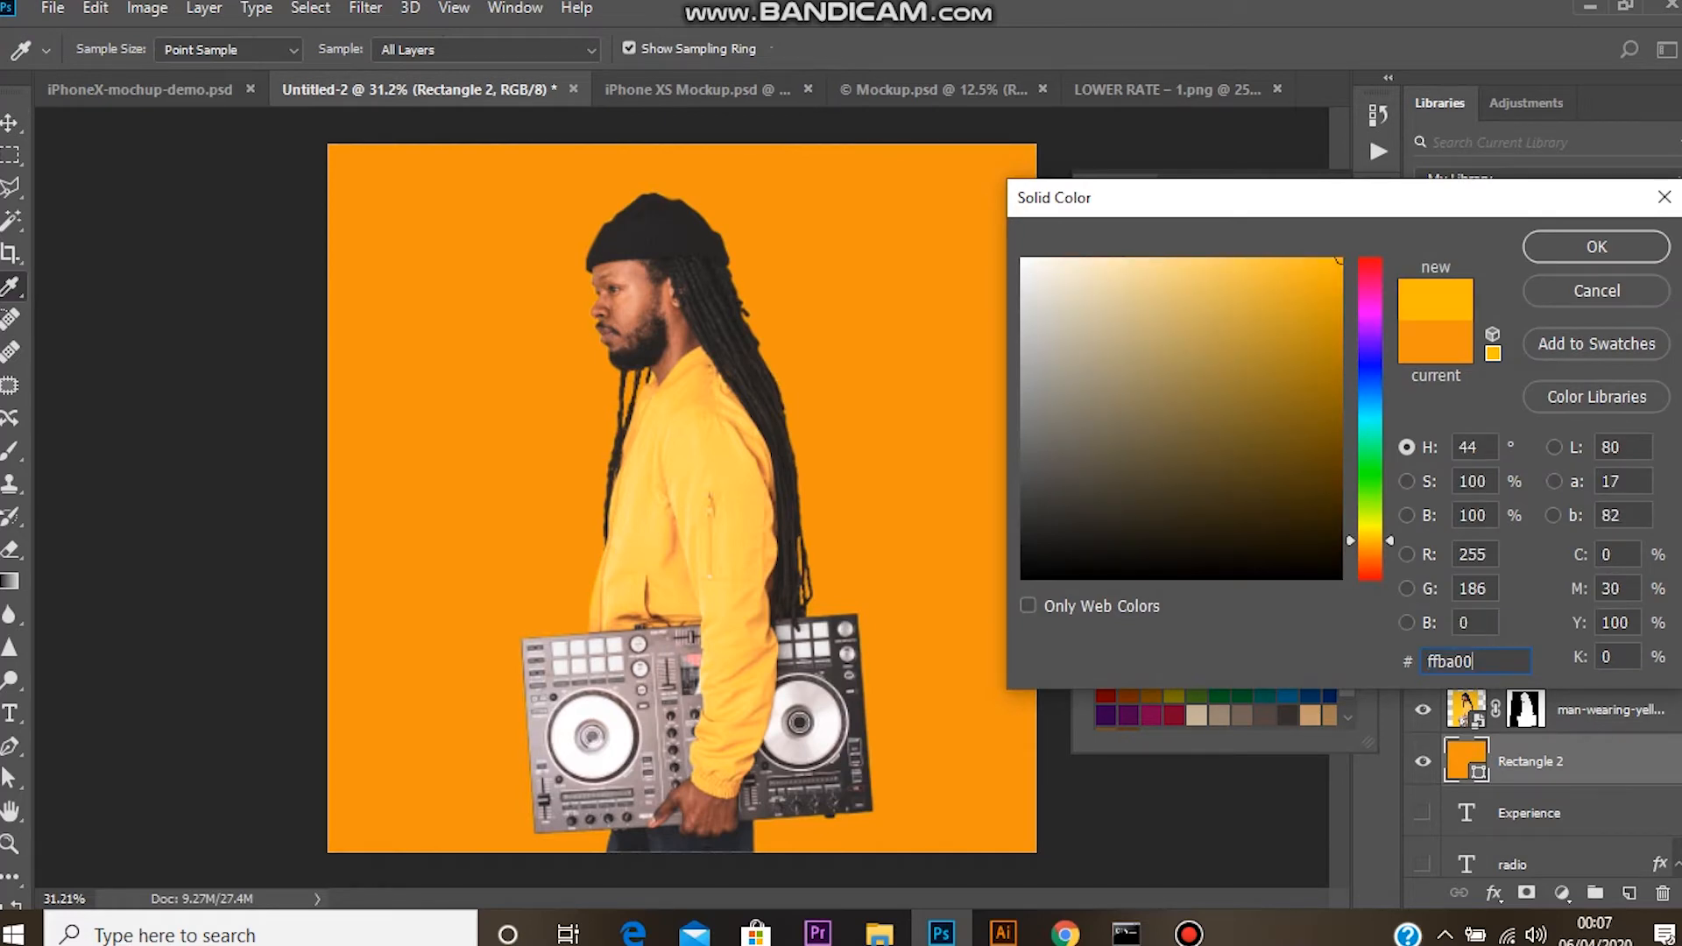
pyautogui.click(1597, 246)
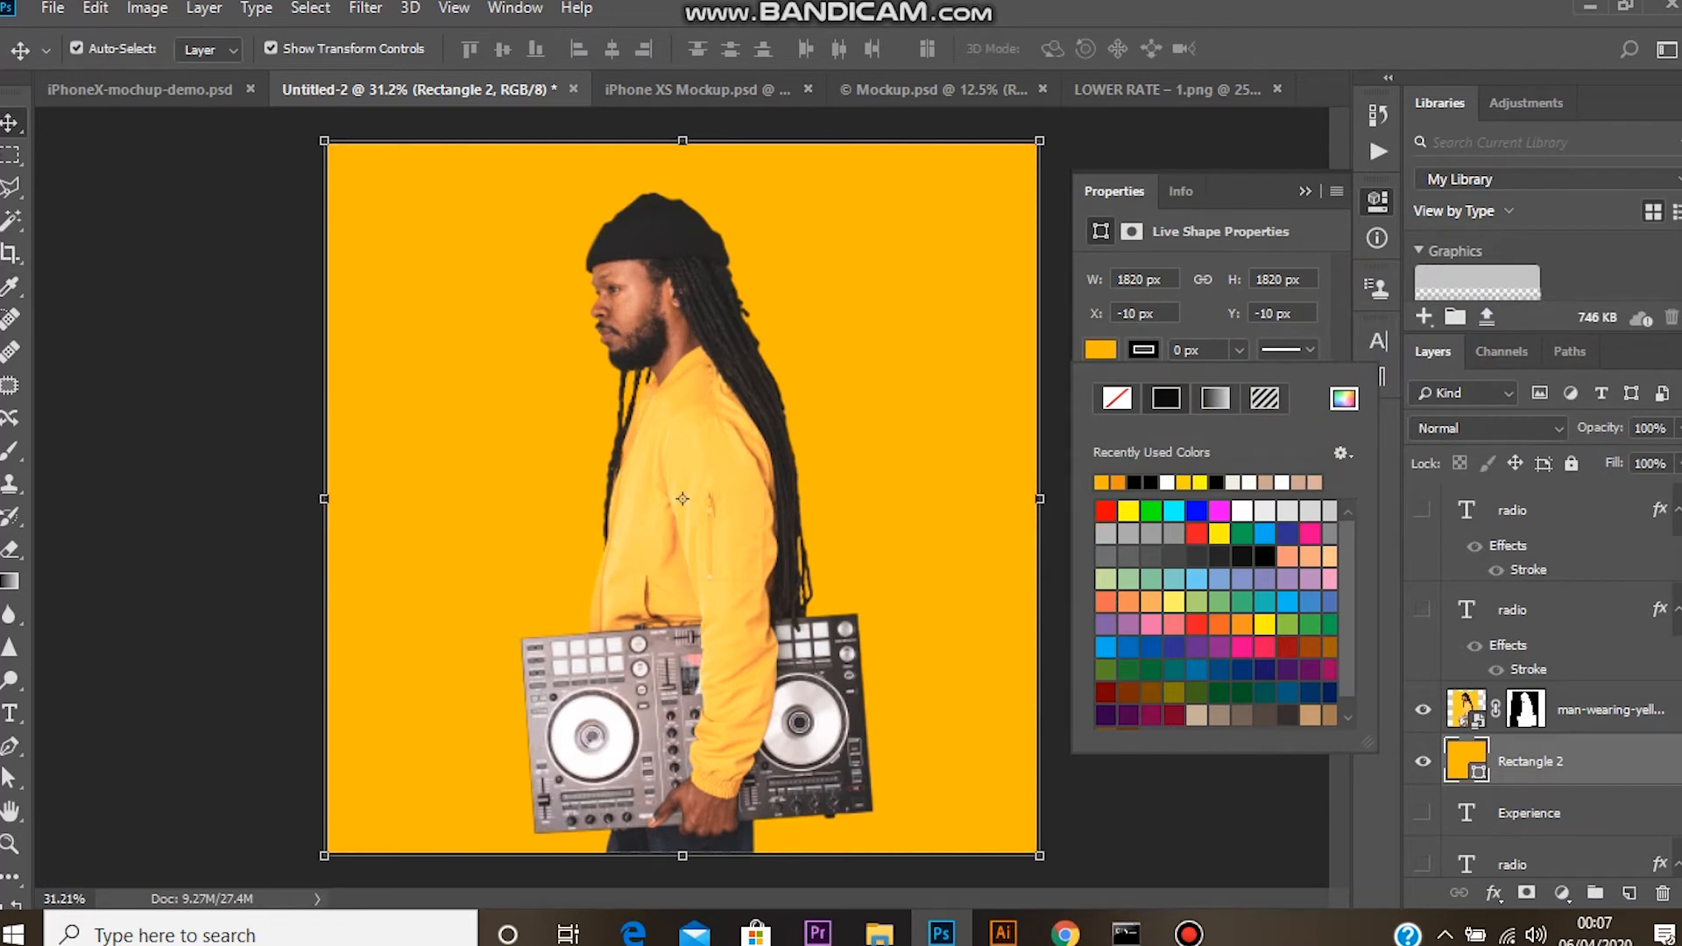
pyautogui.click(1192, 807)
pyautogui.click(1529, 760)
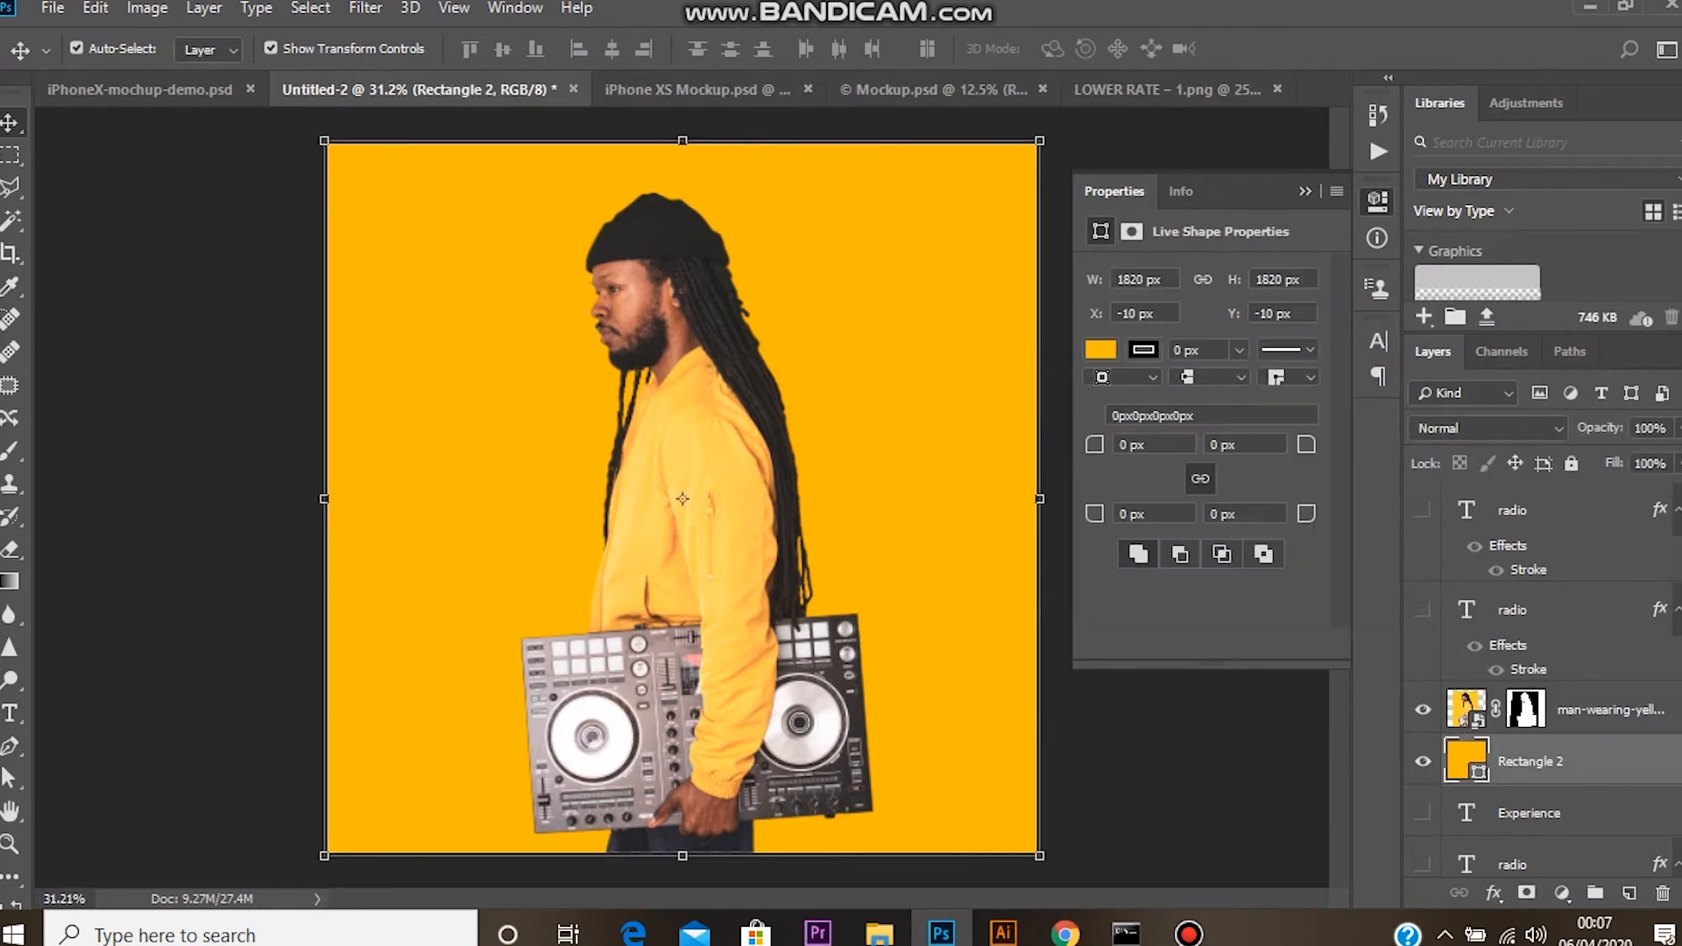
pyautogui.click(1191, 806)
pyautogui.press('alt')
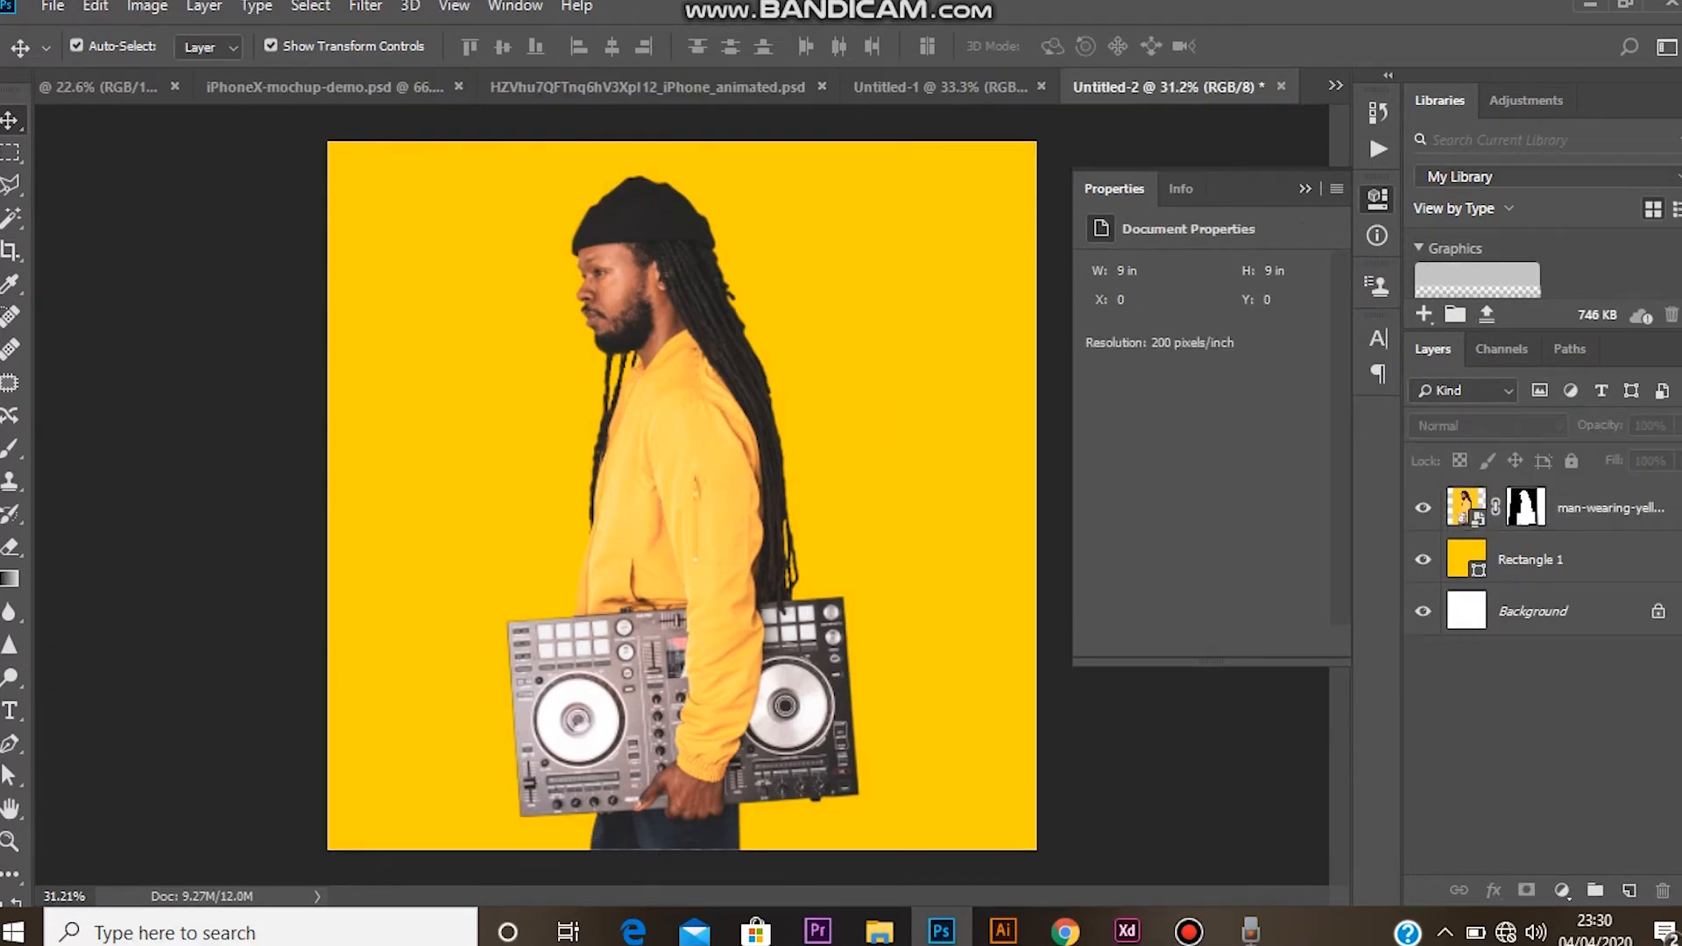
# Nudge the man toward the canvas centre and add the black Be Vietnam ExtraBold text "radio" across his head and shoulders
pyautogui.moveTo(696, 420); pyautogui.dragTo(710, 421)
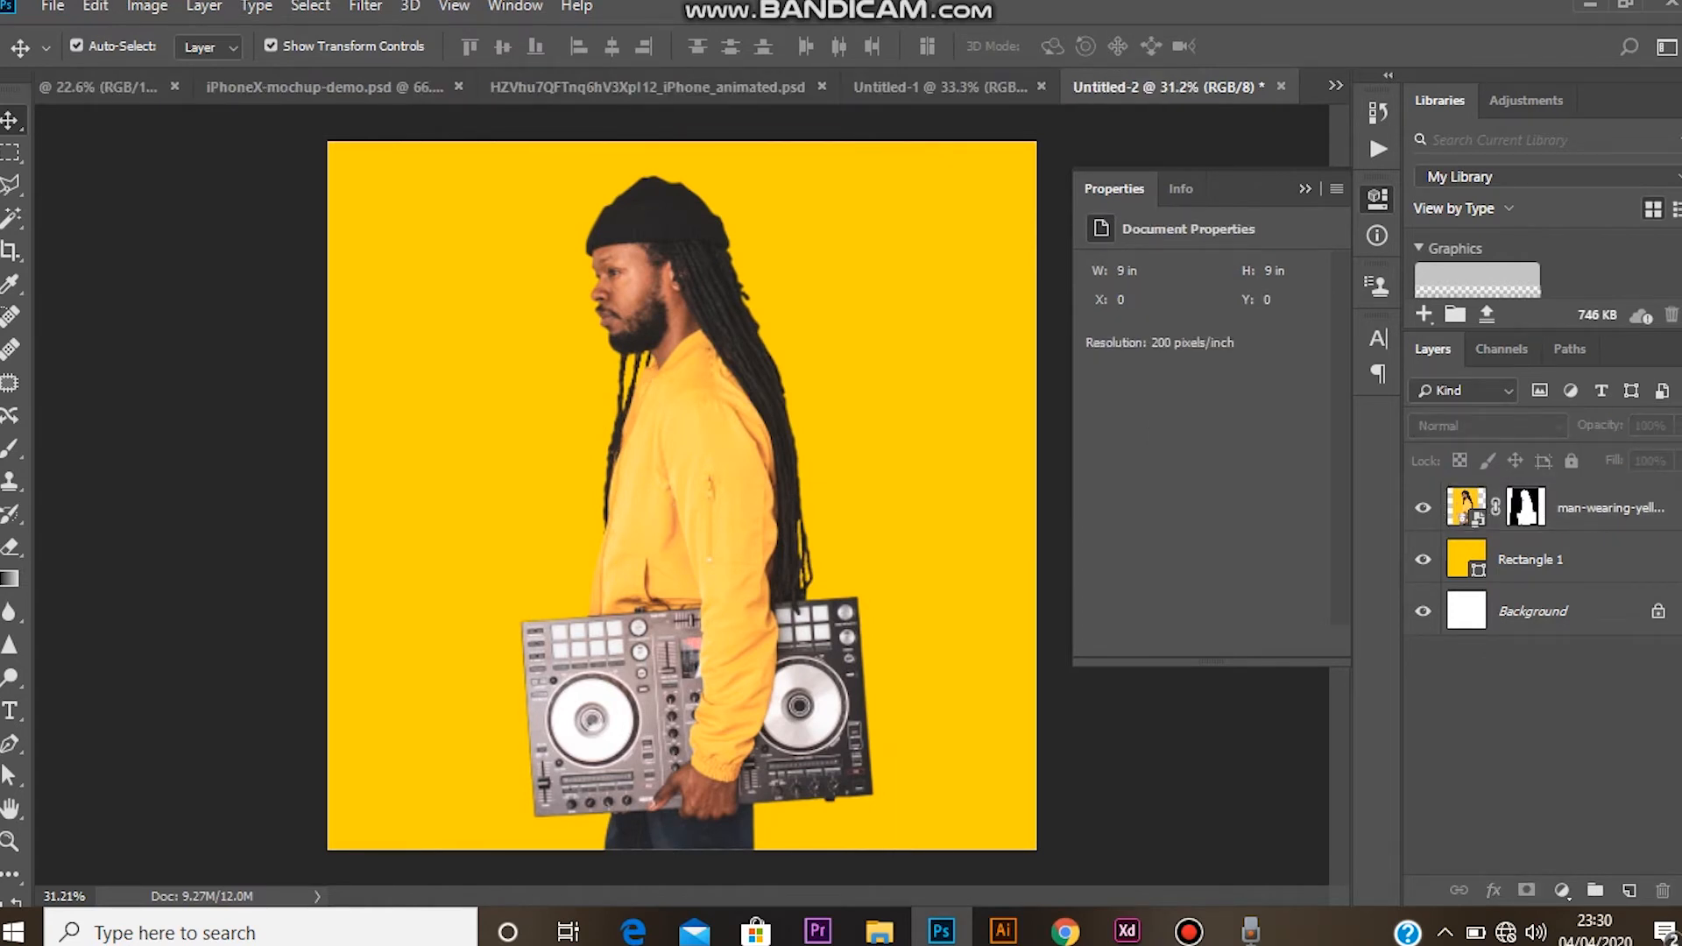
pyautogui.click(11, 710)
pyautogui.click(450, 319)
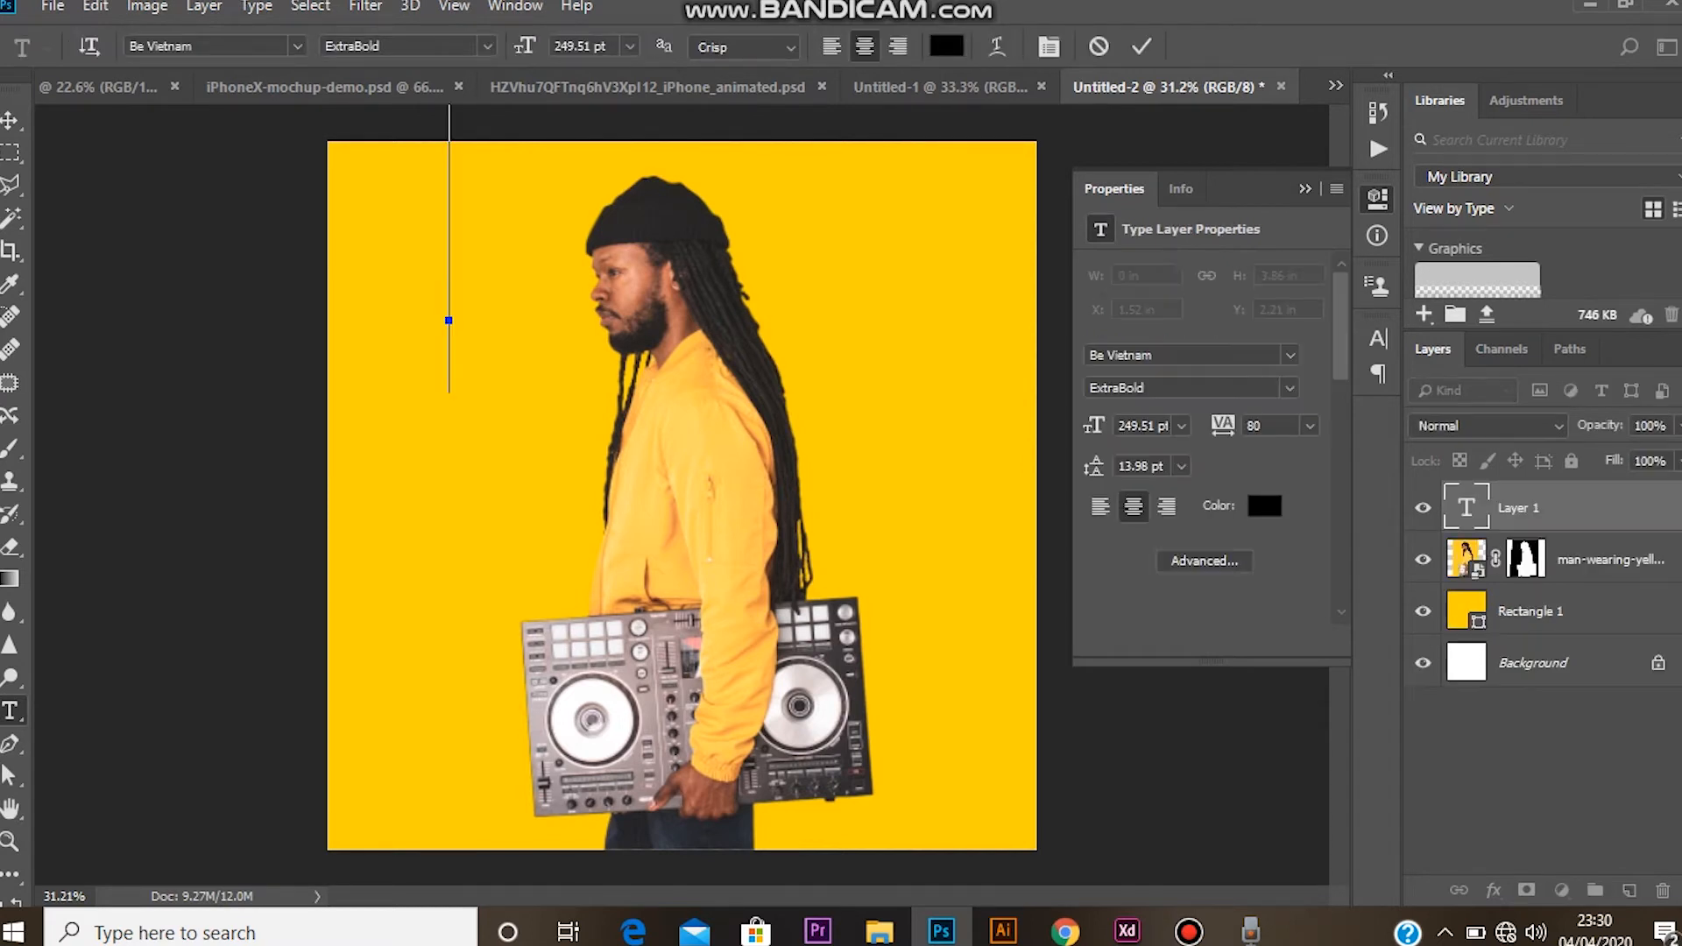
pyautogui.write('radio')
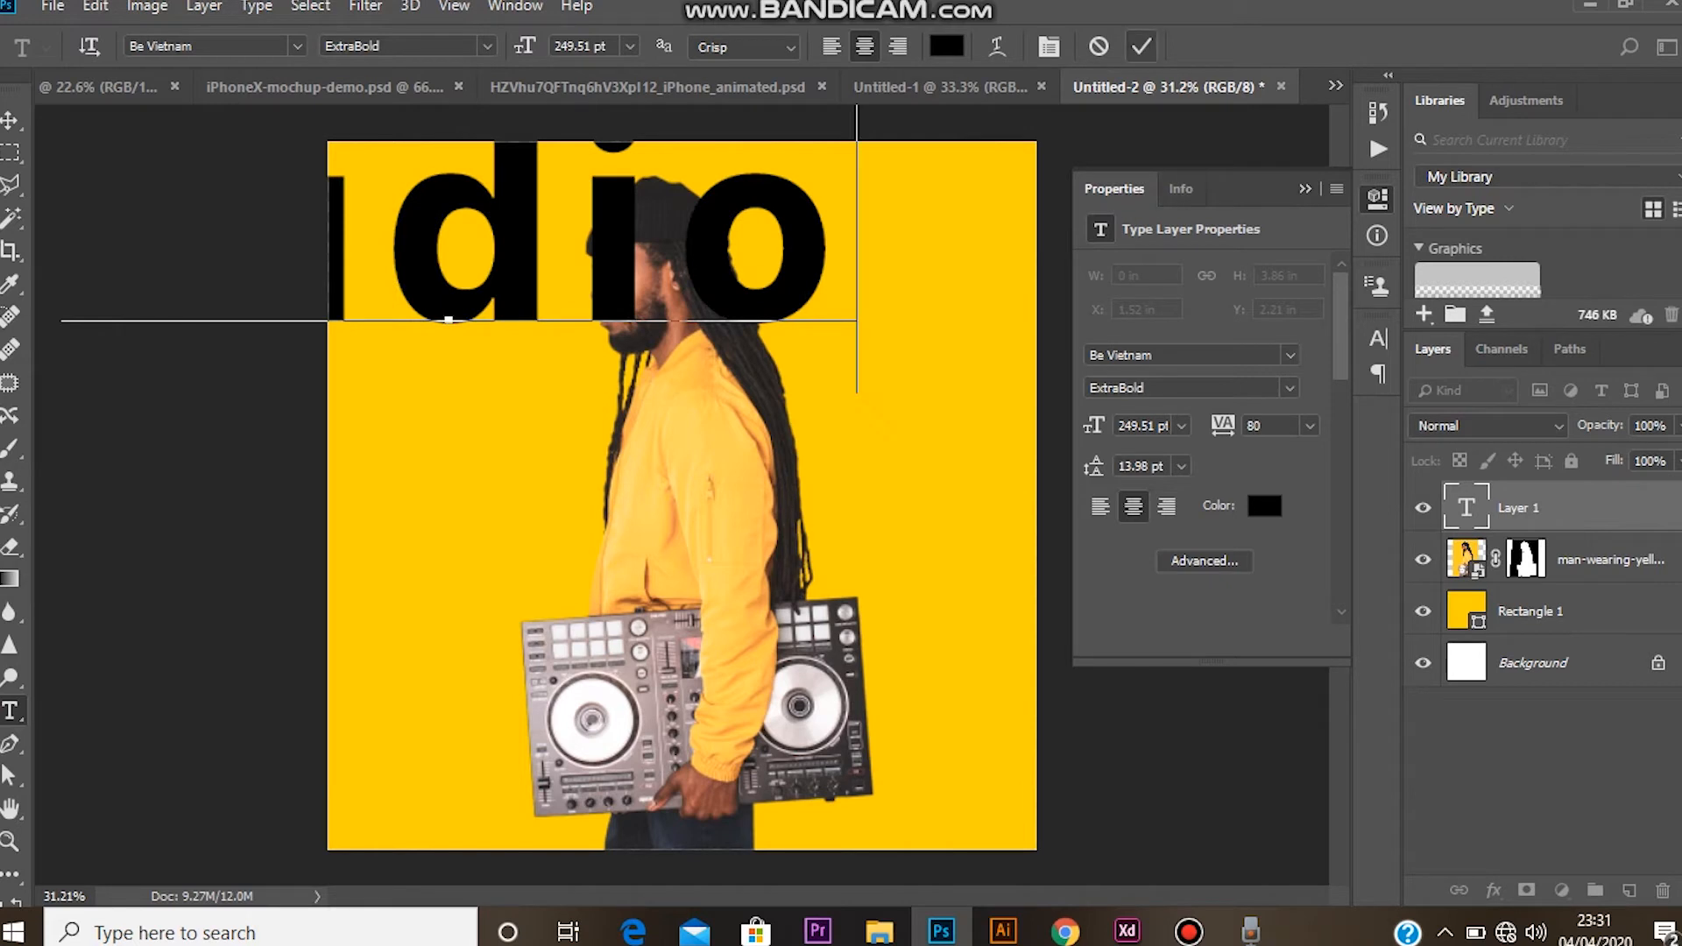
pyautogui.hotkey('ctrl', 'Return')
pyautogui.press('v')
pyautogui.moveTo(526, 219); pyautogui.dragTo(766, 343)
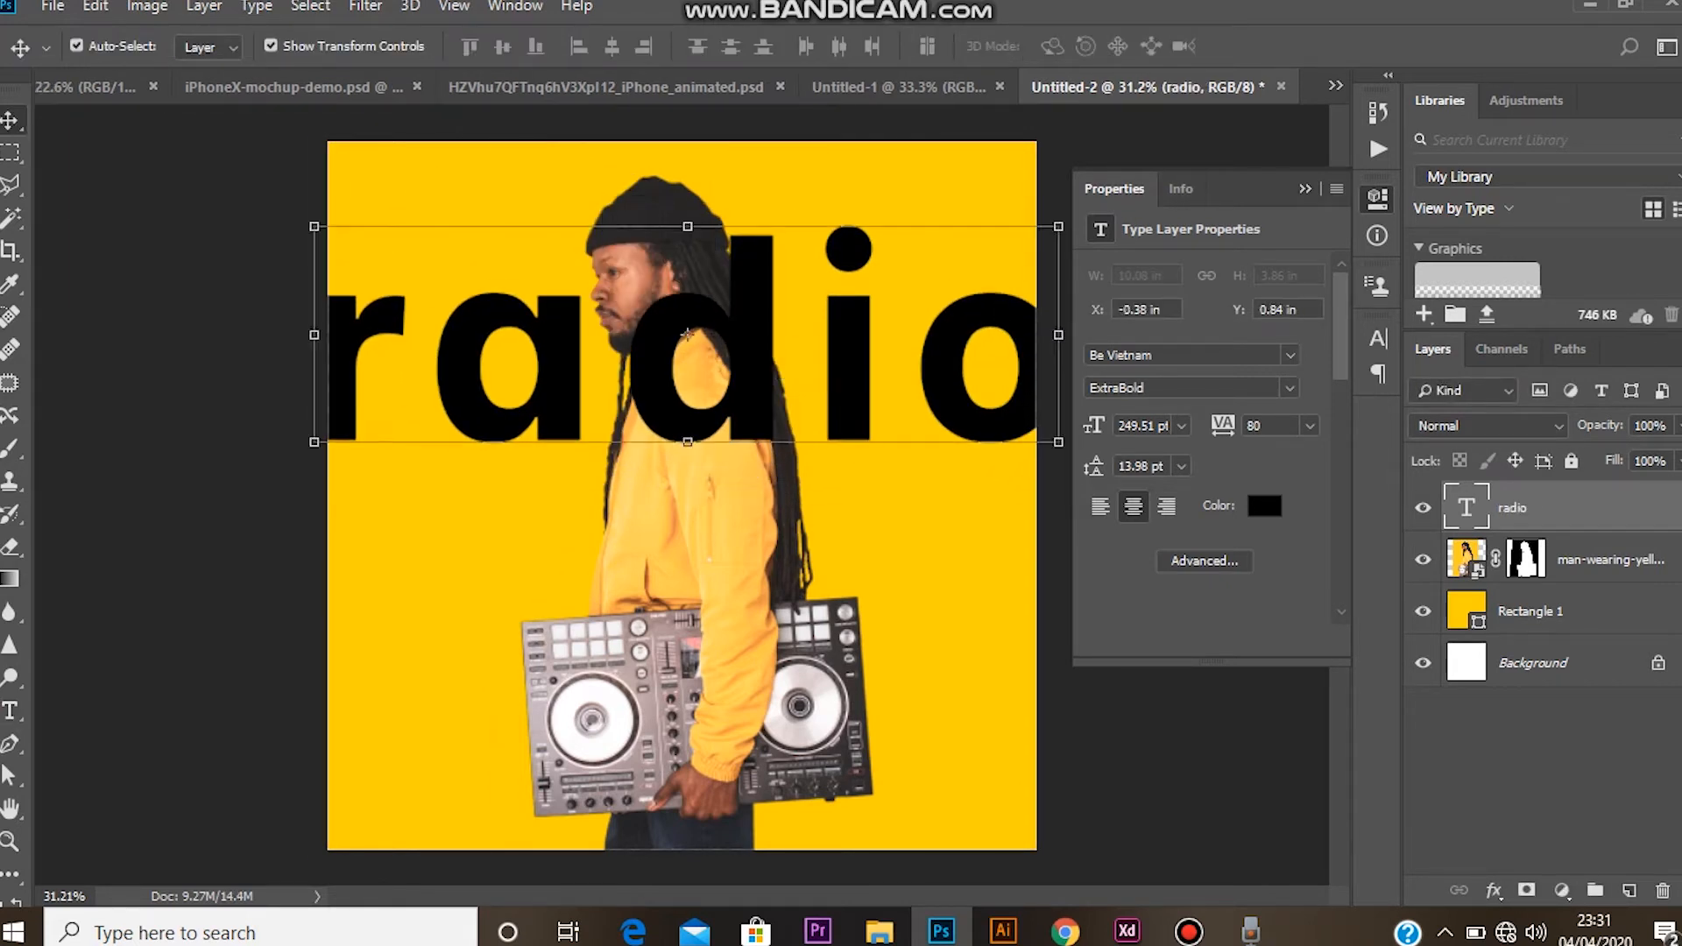
# Reduce the "radio" text's font size slightly, set its tracking to 40 and centre it across the upper canvas
pyautogui.moveTo(1094, 425); pyautogui.dragTo(1070, 426)
pyautogui.moveTo(839, 394); pyautogui.dragTo(847, 391)
pyautogui.moveTo(1223, 426); pyautogui.dragTo(1213, 426)
pyautogui.moveTo(854, 350); pyautogui.dragTo(854, 317)
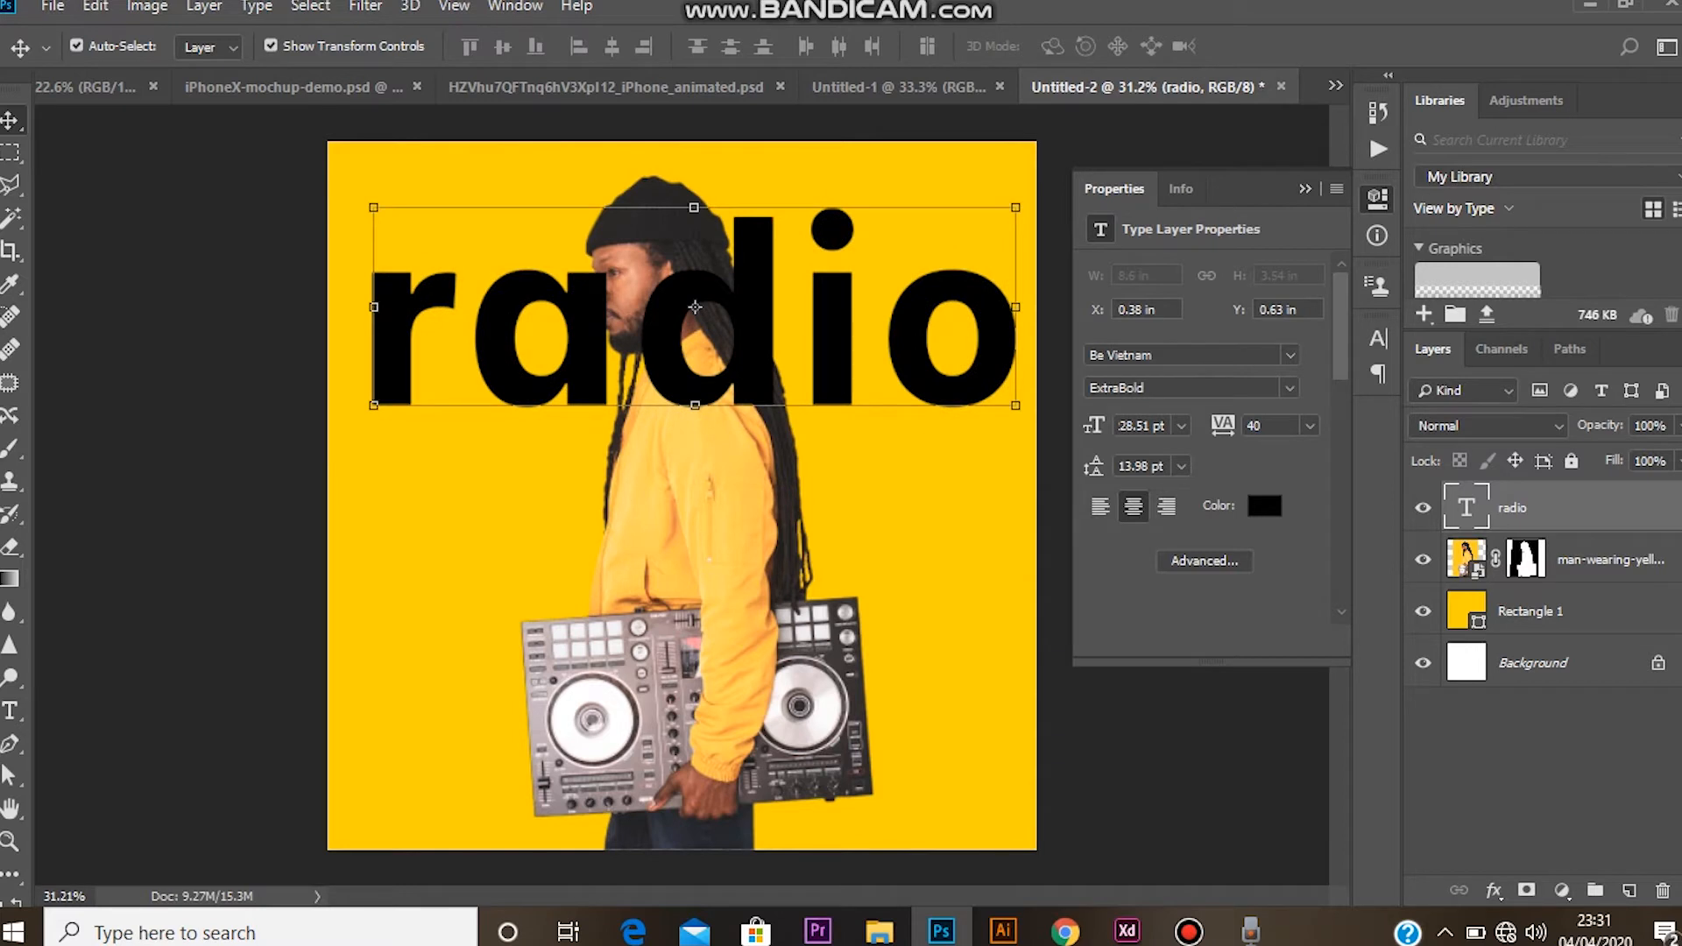
# Duplicate the "radio" text twice, stack the three lines down the canvas and adjust their vertical spacing
pyautogui.moveTo(854, 317); pyautogui.dragTo(840, 738)
pyautogui.moveTo(838, 493); pyautogui.dragTo(838, 473)
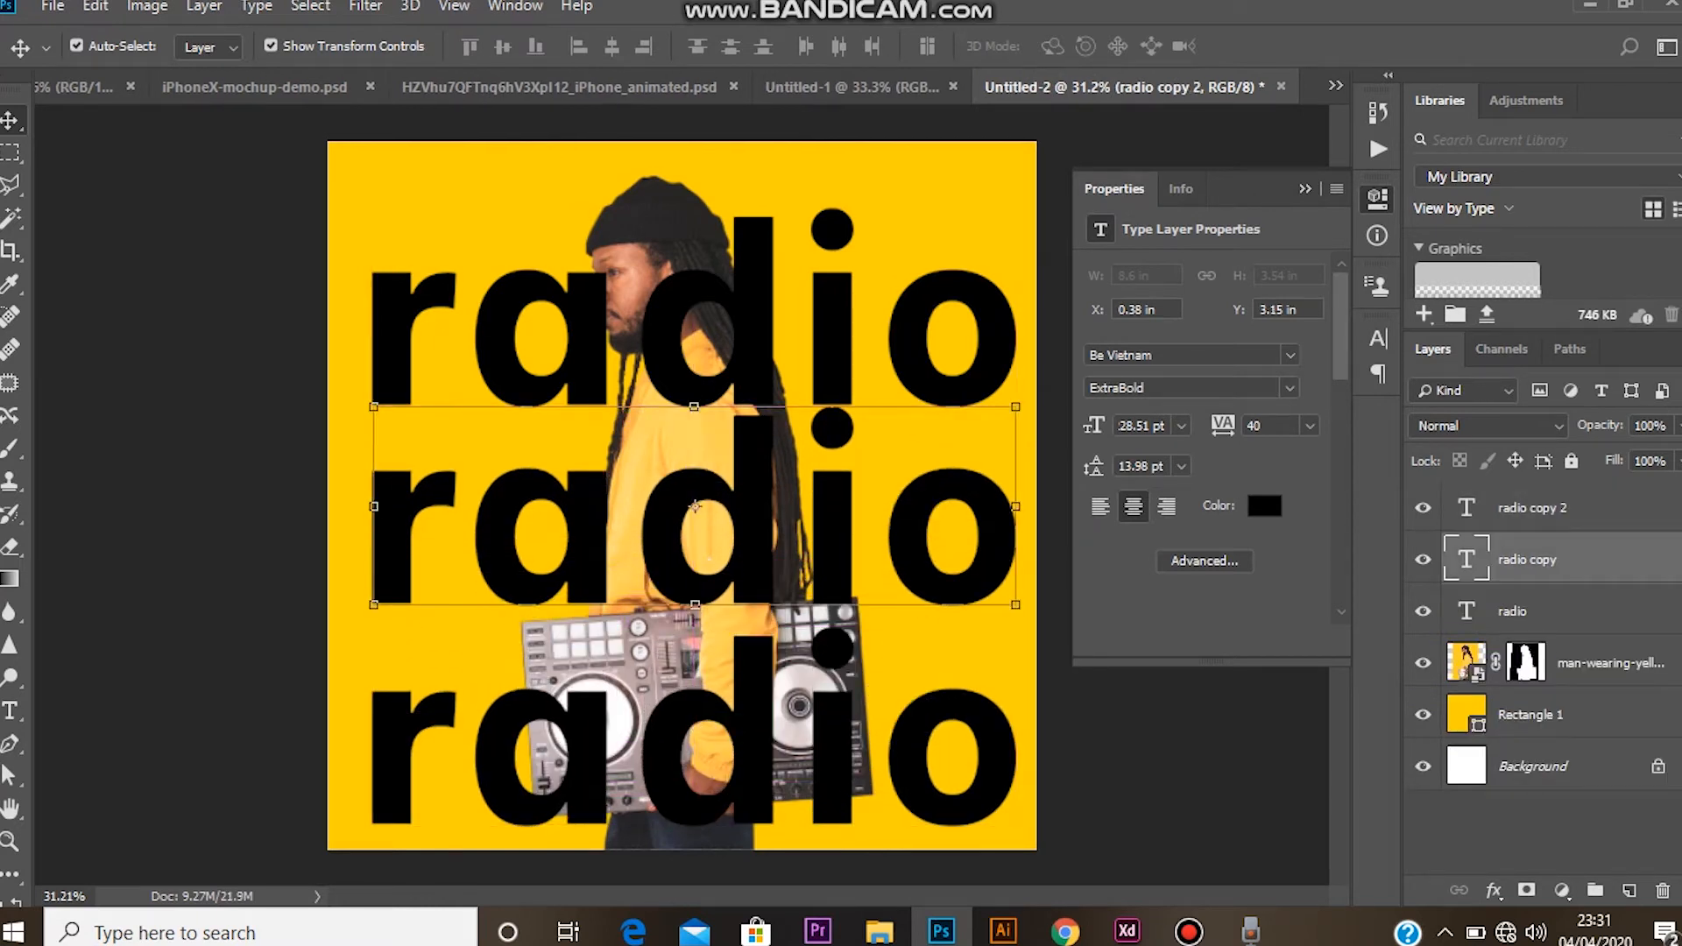
pyautogui.moveTo(838, 653)
pyautogui.mouseDown()
pyautogui.moveTo(838, 630)
pyautogui.moveTo(838, 649)
pyautogui.mouseUp()
pyautogui.click(833, 350)
pyautogui.moveTo(764, 353); pyautogui.dragTo(764, 349)
pyautogui.moveTo(769, 508); pyautogui.dragTo(769, 499)
pyautogui.moveTo(767, 684); pyautogui.dragTo(767, 680)
# Select all three "radio" text layers together and set their Fill to 0%
pyautogui.keyDown('shift'); pyautogui.click(759, 500); pyautogui.keyUp('shift')
pyautogui.keyDown('shift'); pyautogui.click(758, 350); pyautogui.keyUp('shift')
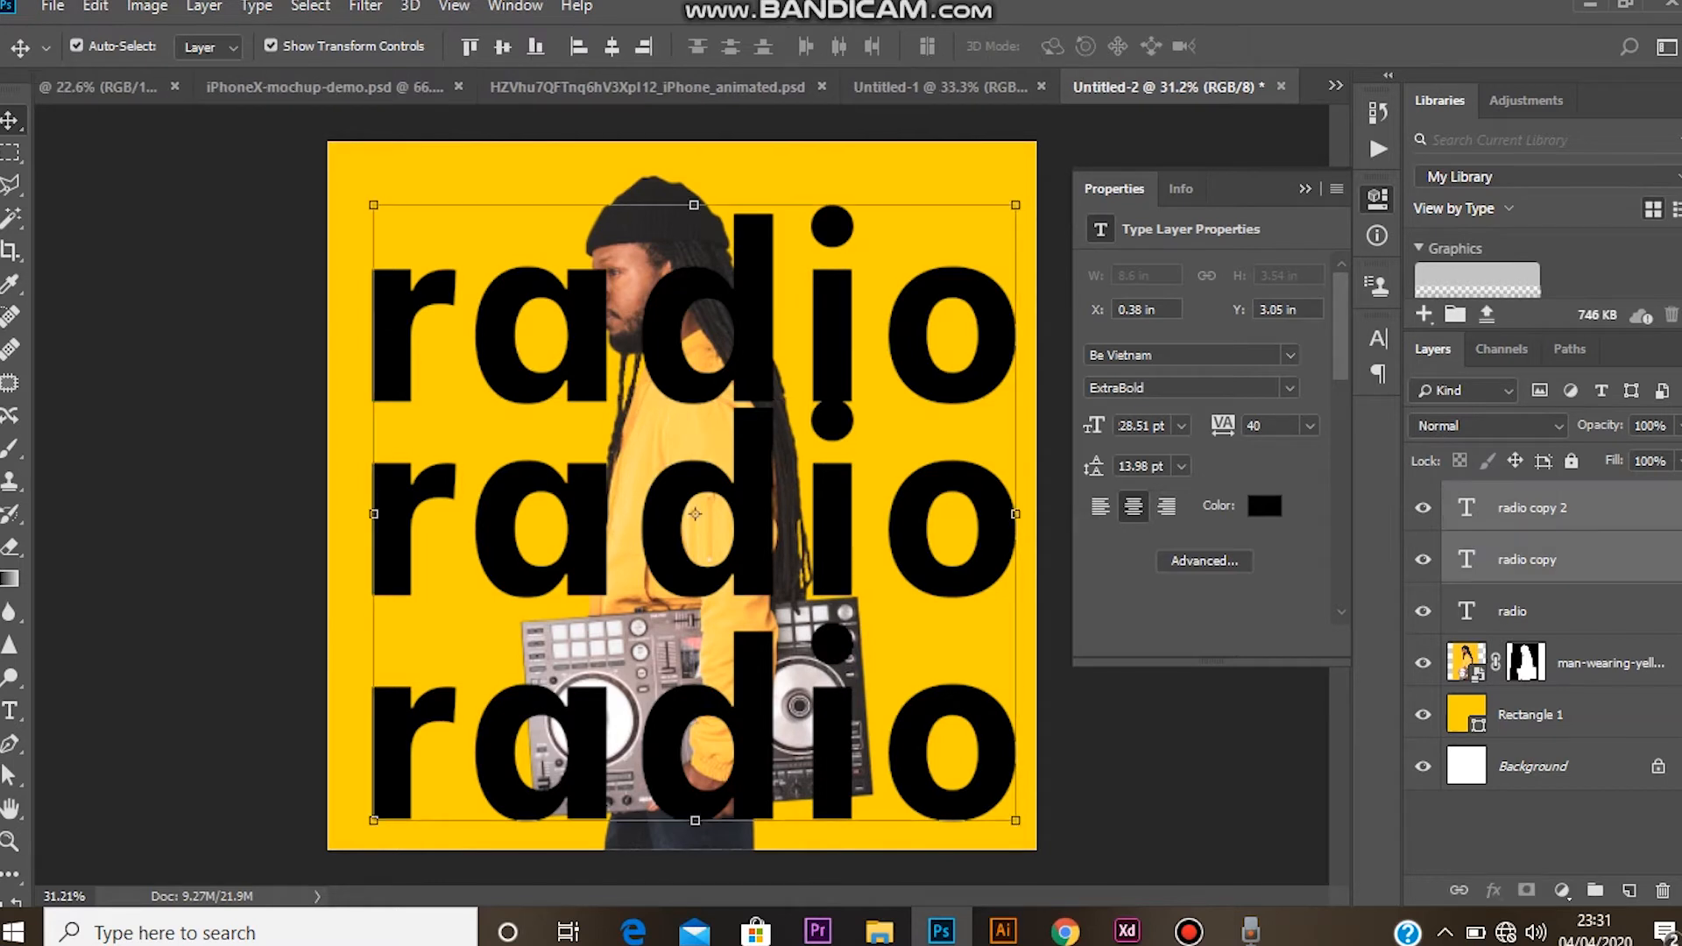
pyautogui.hotkey('shift', '0')
pyautogui.hotkey('shift', '0')
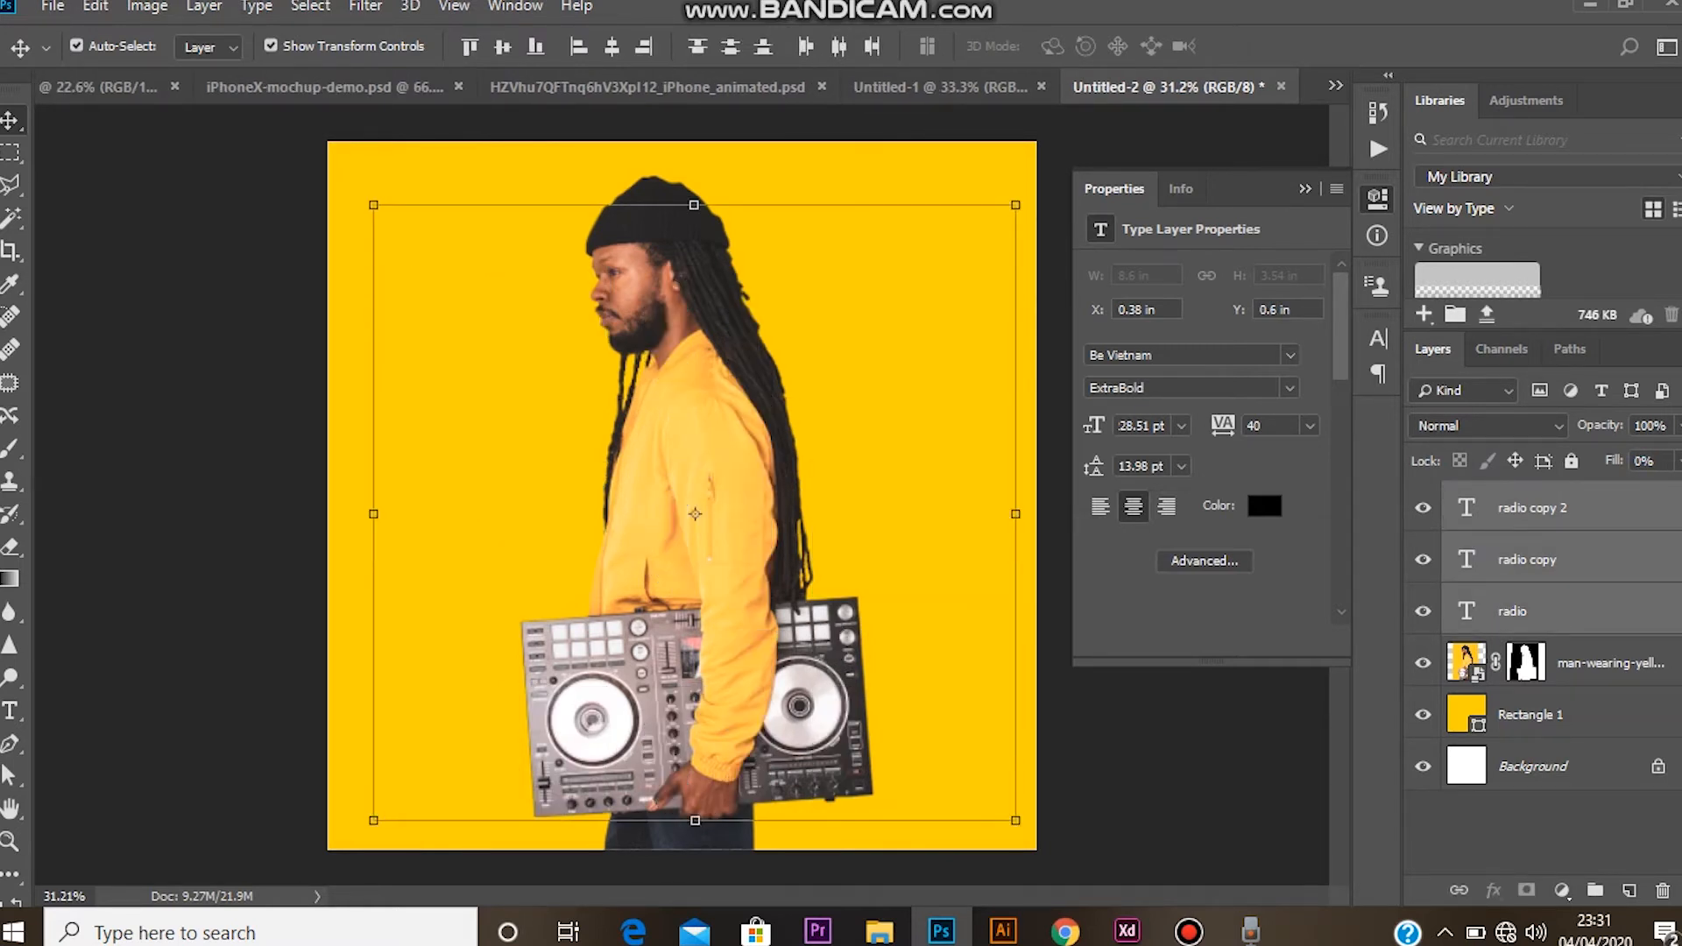
# Give the uppermost "radio" text a white 9 px Stroke layer effect positioned inside
pyautogui.click(1512, 611)
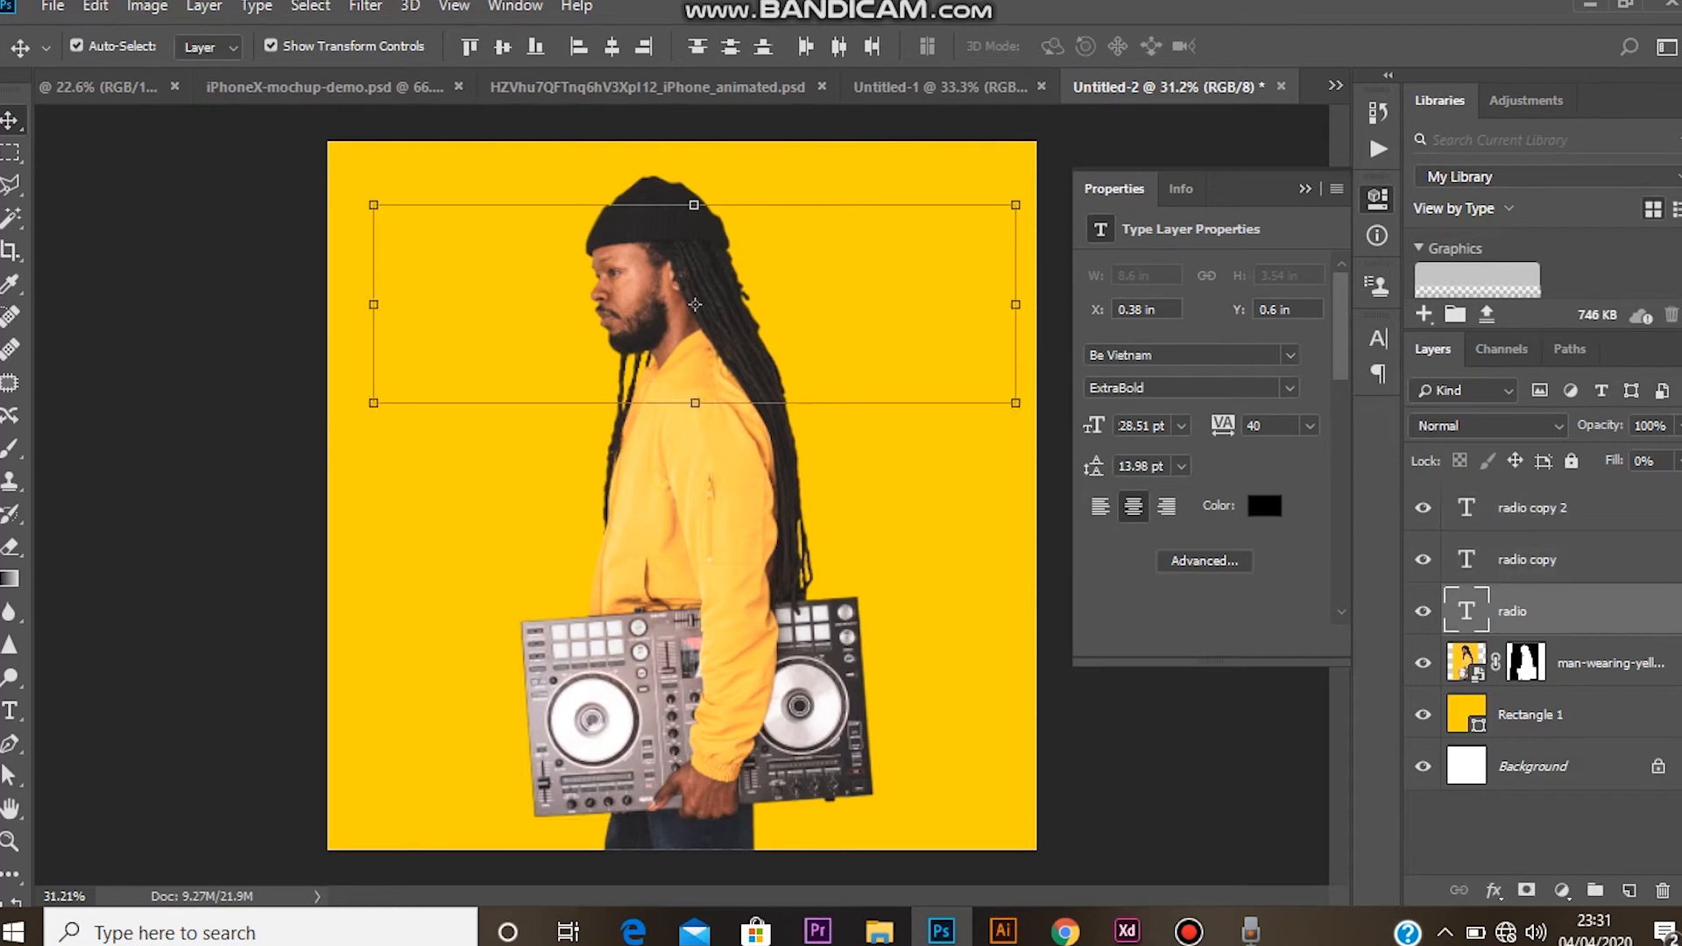
pyautogui.doubleClick(1604, 611)
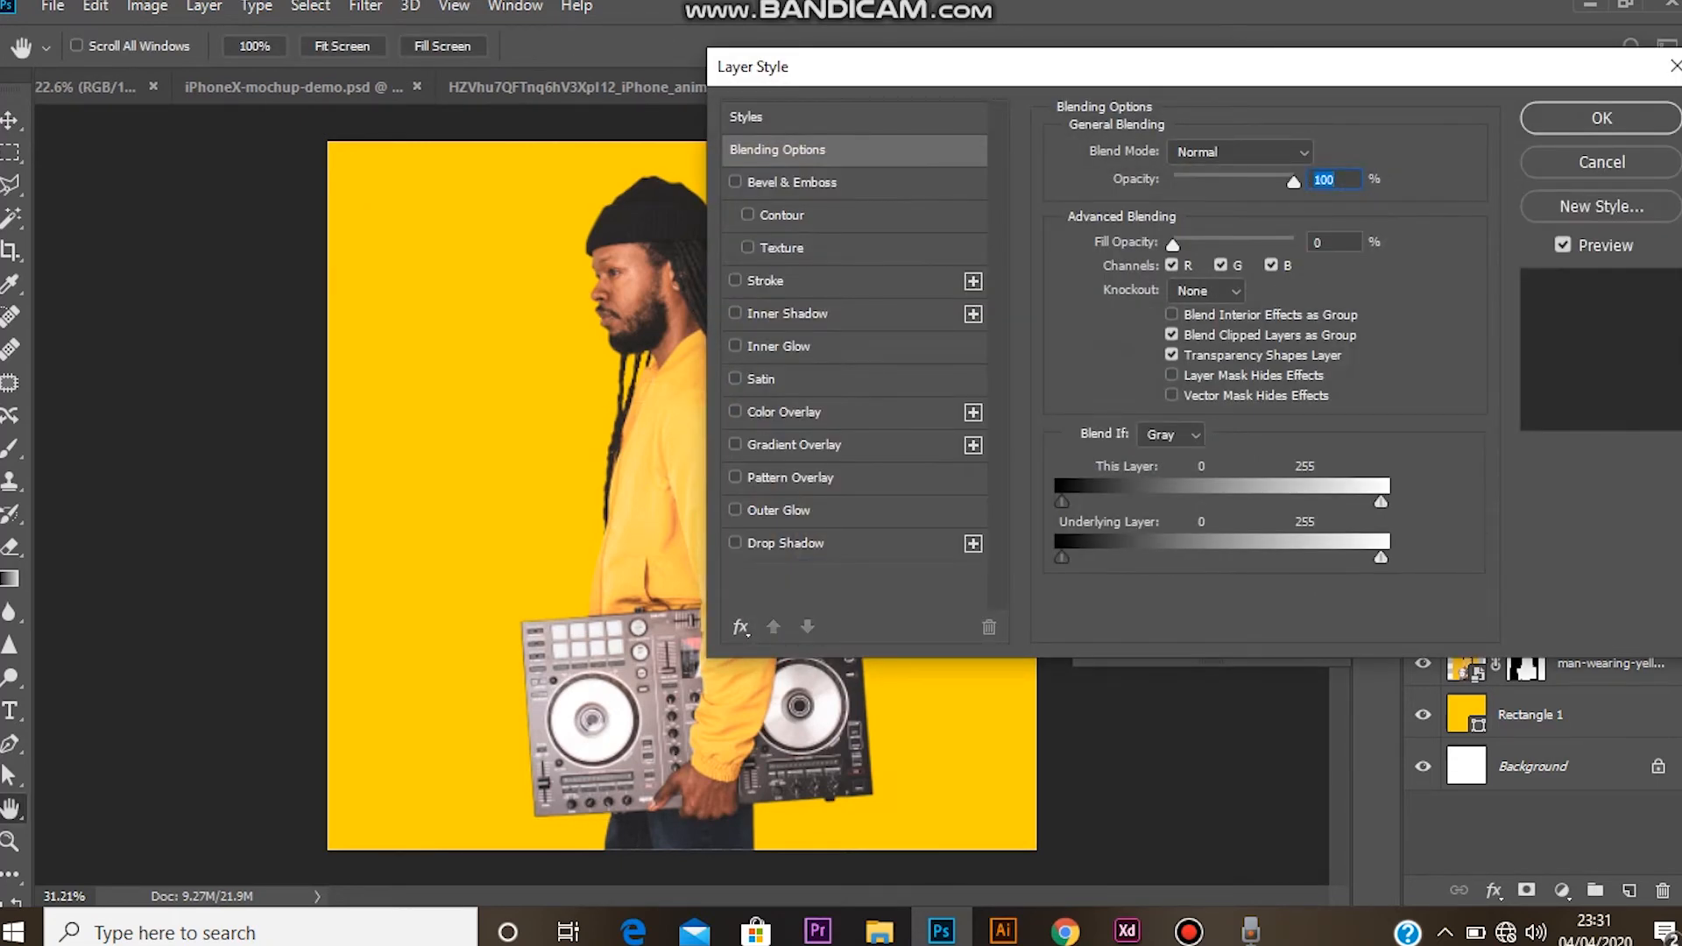
pyautogui.click(765, 281)
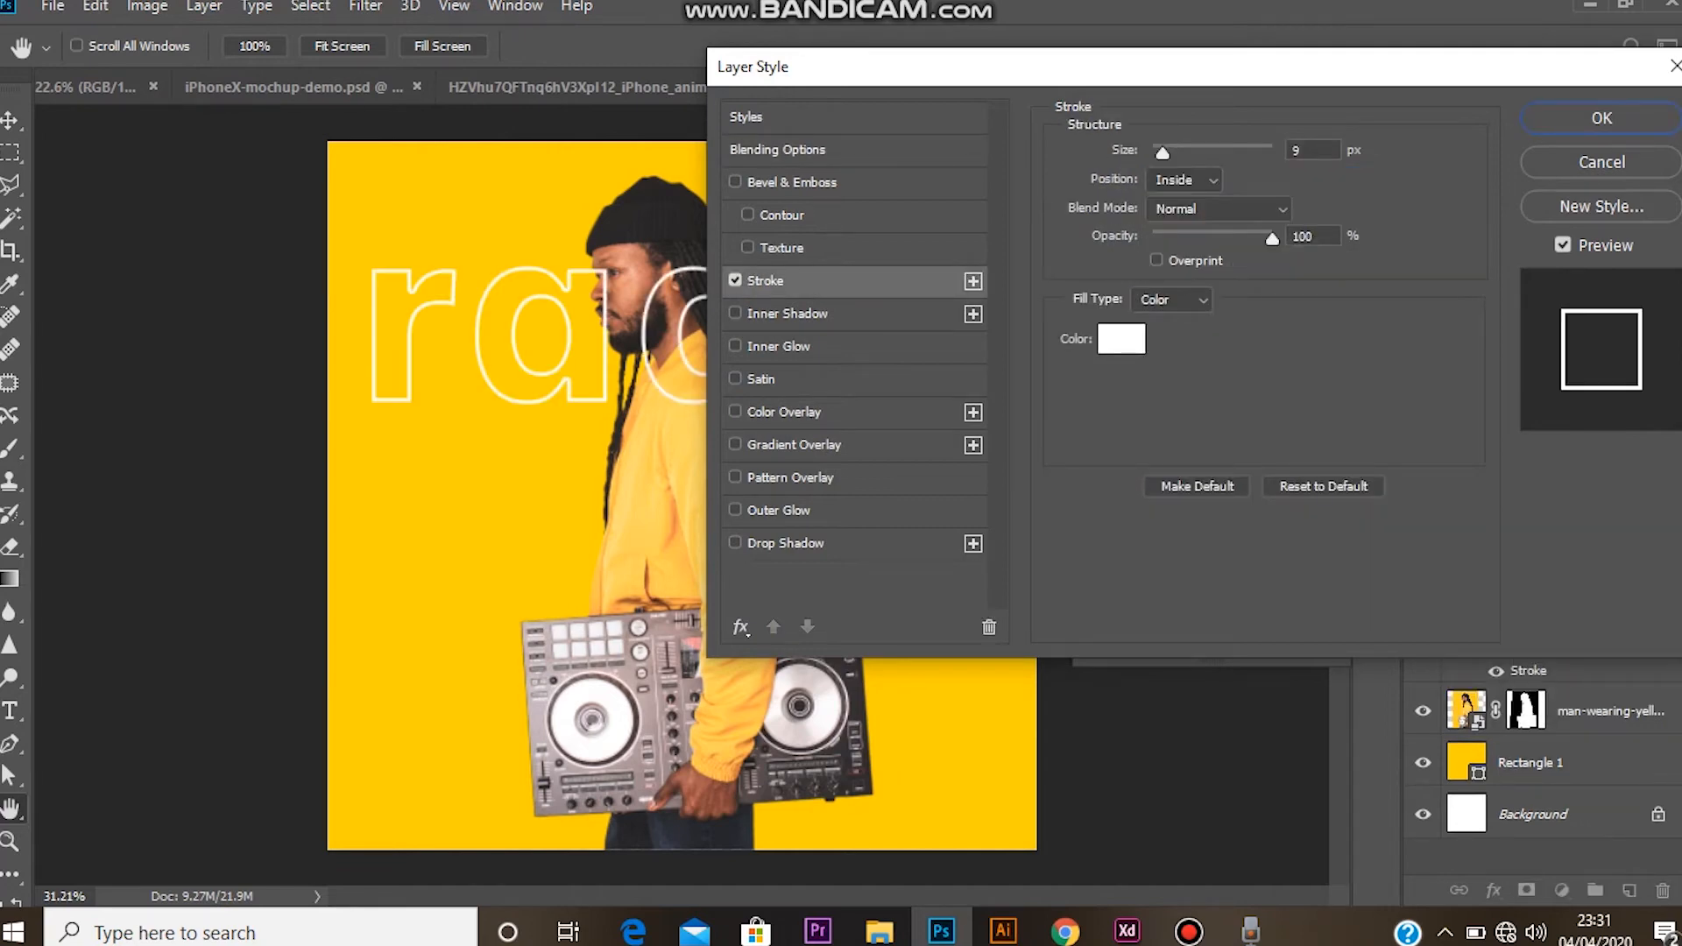
pyautogui.click(1311, 150)
pyautogui.press('Return')
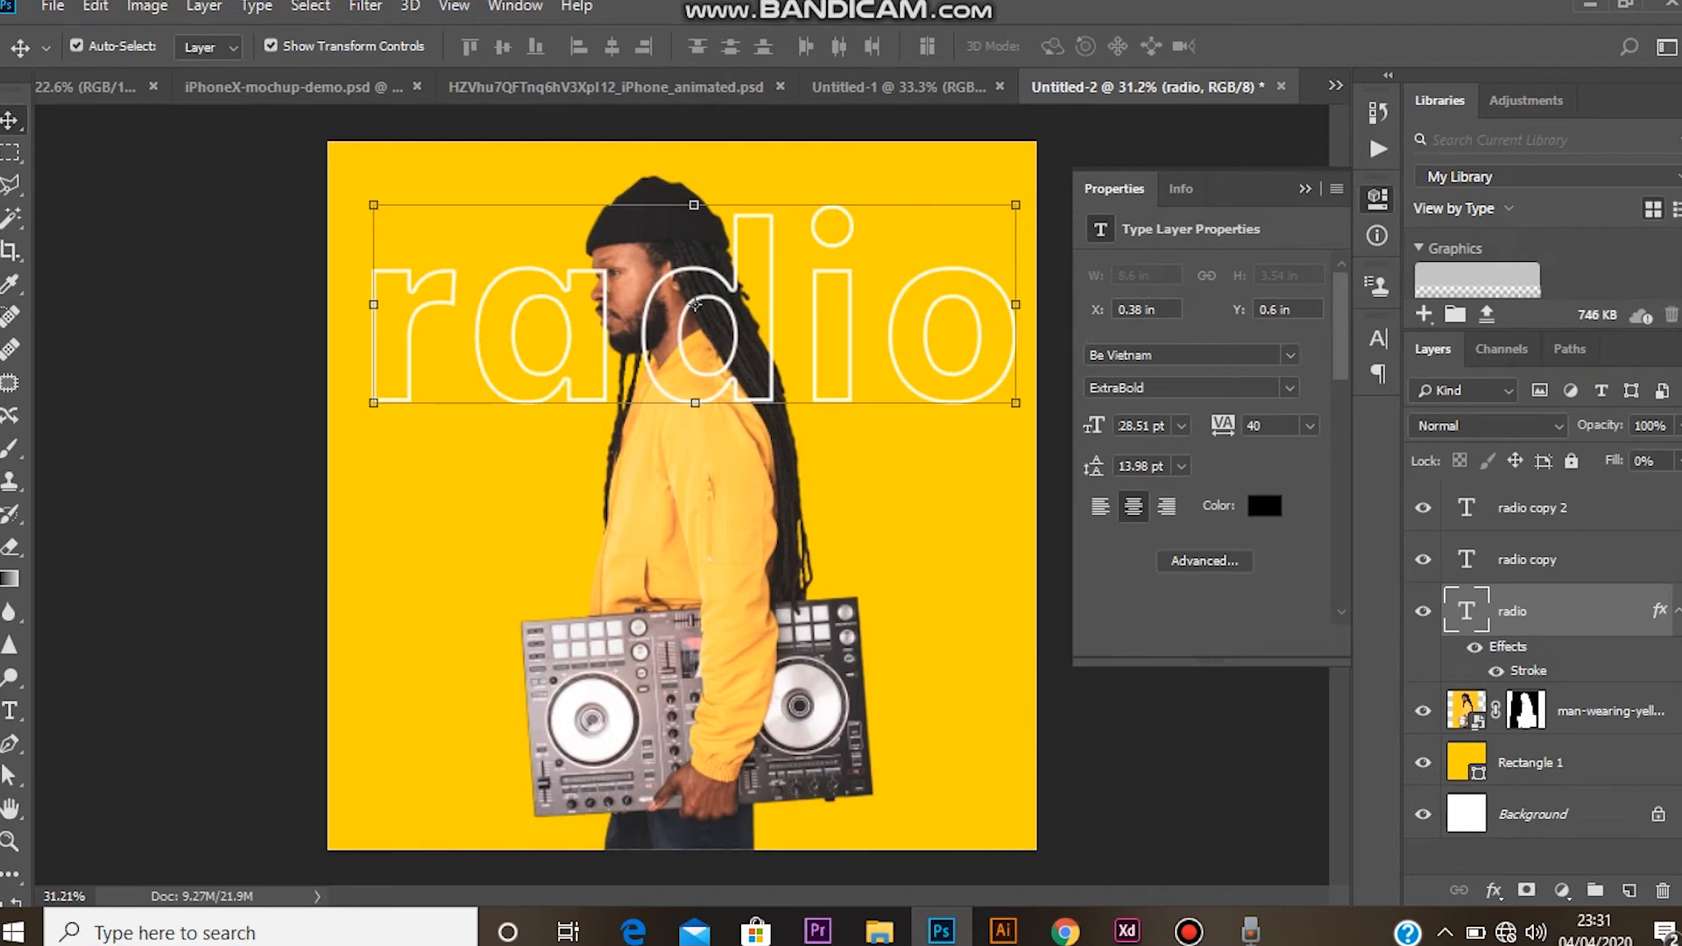
# Delete the two unstyled "radio" text copies, keeping only the uppermost line with the white stroke
pyautogui.click(1527, 559)
pyautogui.press('Delete')
pyautogui.click(1533, 507)
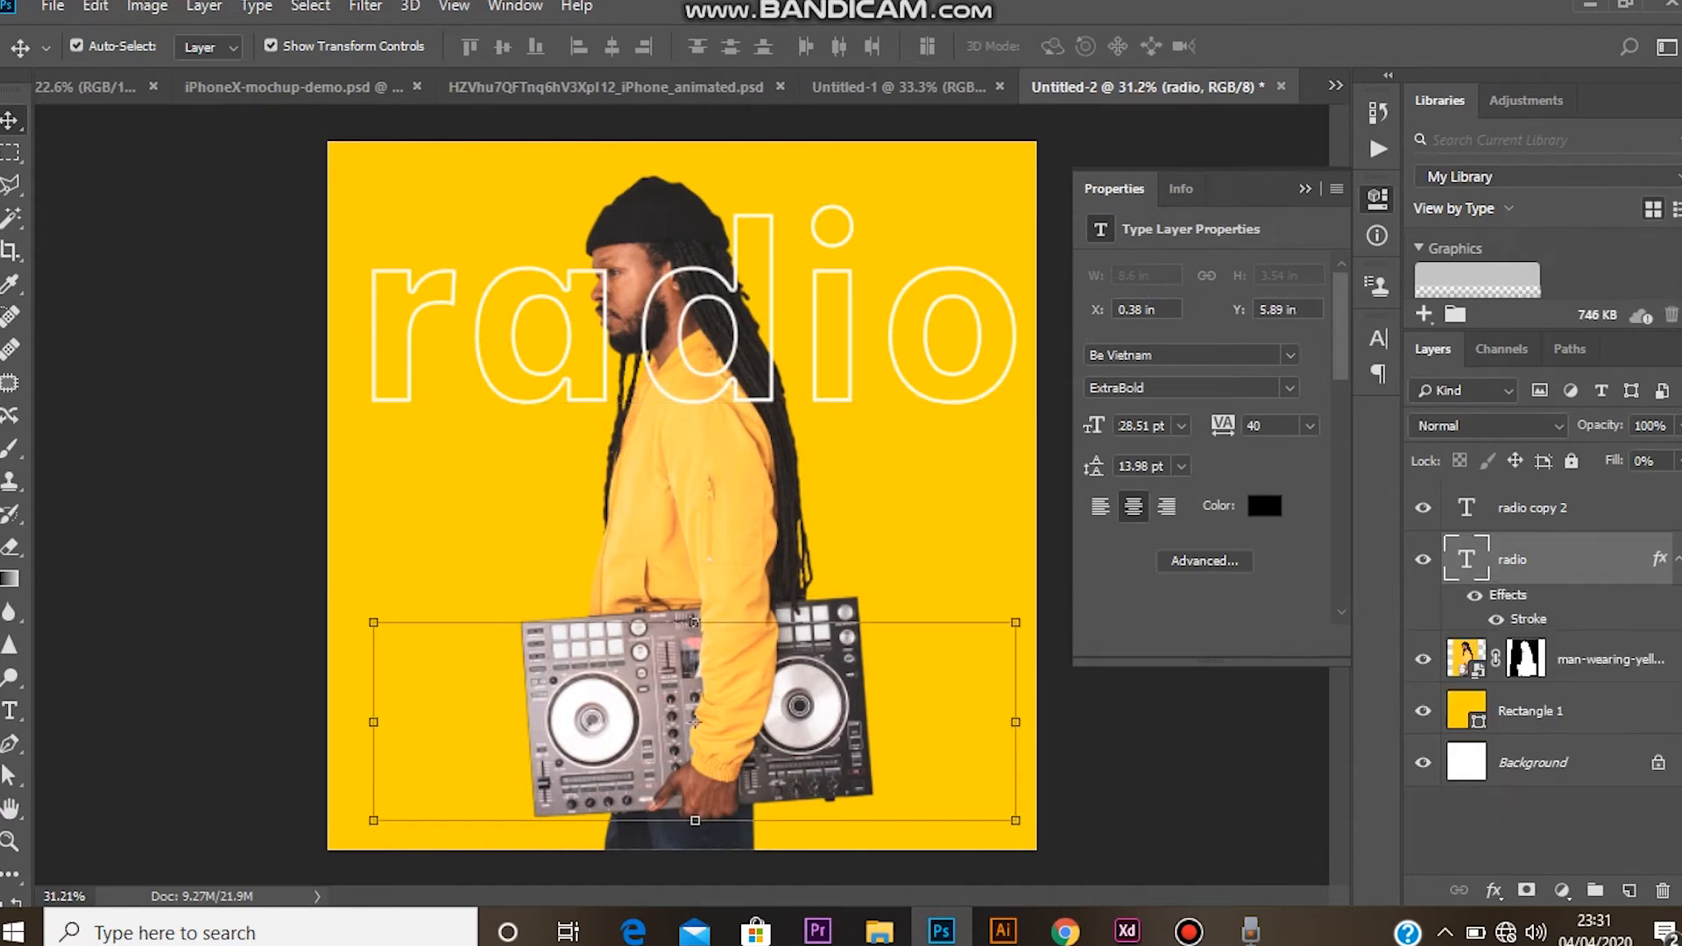
pyautogui.press('Delete')
# Duplicate the outlined "radio" text twice, stack the copies down the canvas and shift all three lines up together
pyautogui.moveTo(695, 305); pyautogui.dragTo(873, 685)
pyautogui.keyDown('shift'); pyautogui.click(833, 526); pyautogui.keyUp('shift')
pyautogui.keyDown('shift'); pyautogui.click(833, 368); pyautogui.keyUp('shift')
pyautogui.moveTo(837, 368); pyautogui.dragTo(839, 287)
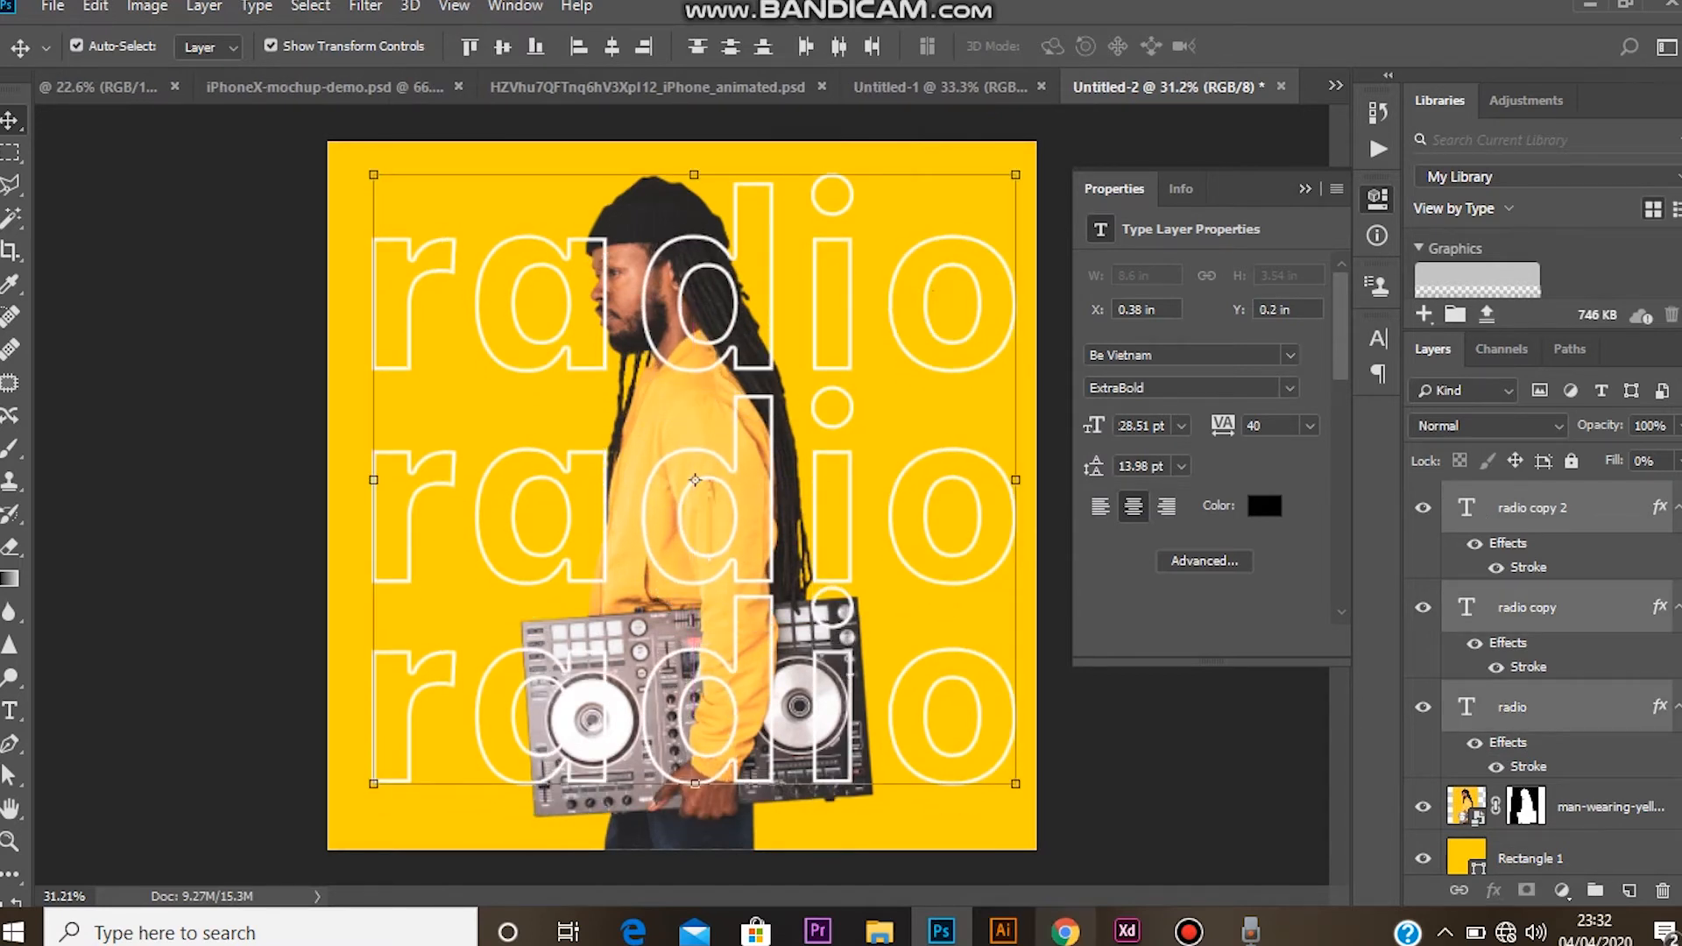
# Nudge the middle and lowest outlined "radio" lines up slightly to even out the vertical spacing
pyautogui.click(1095, 788)
pyautogui.click(1527, 607)
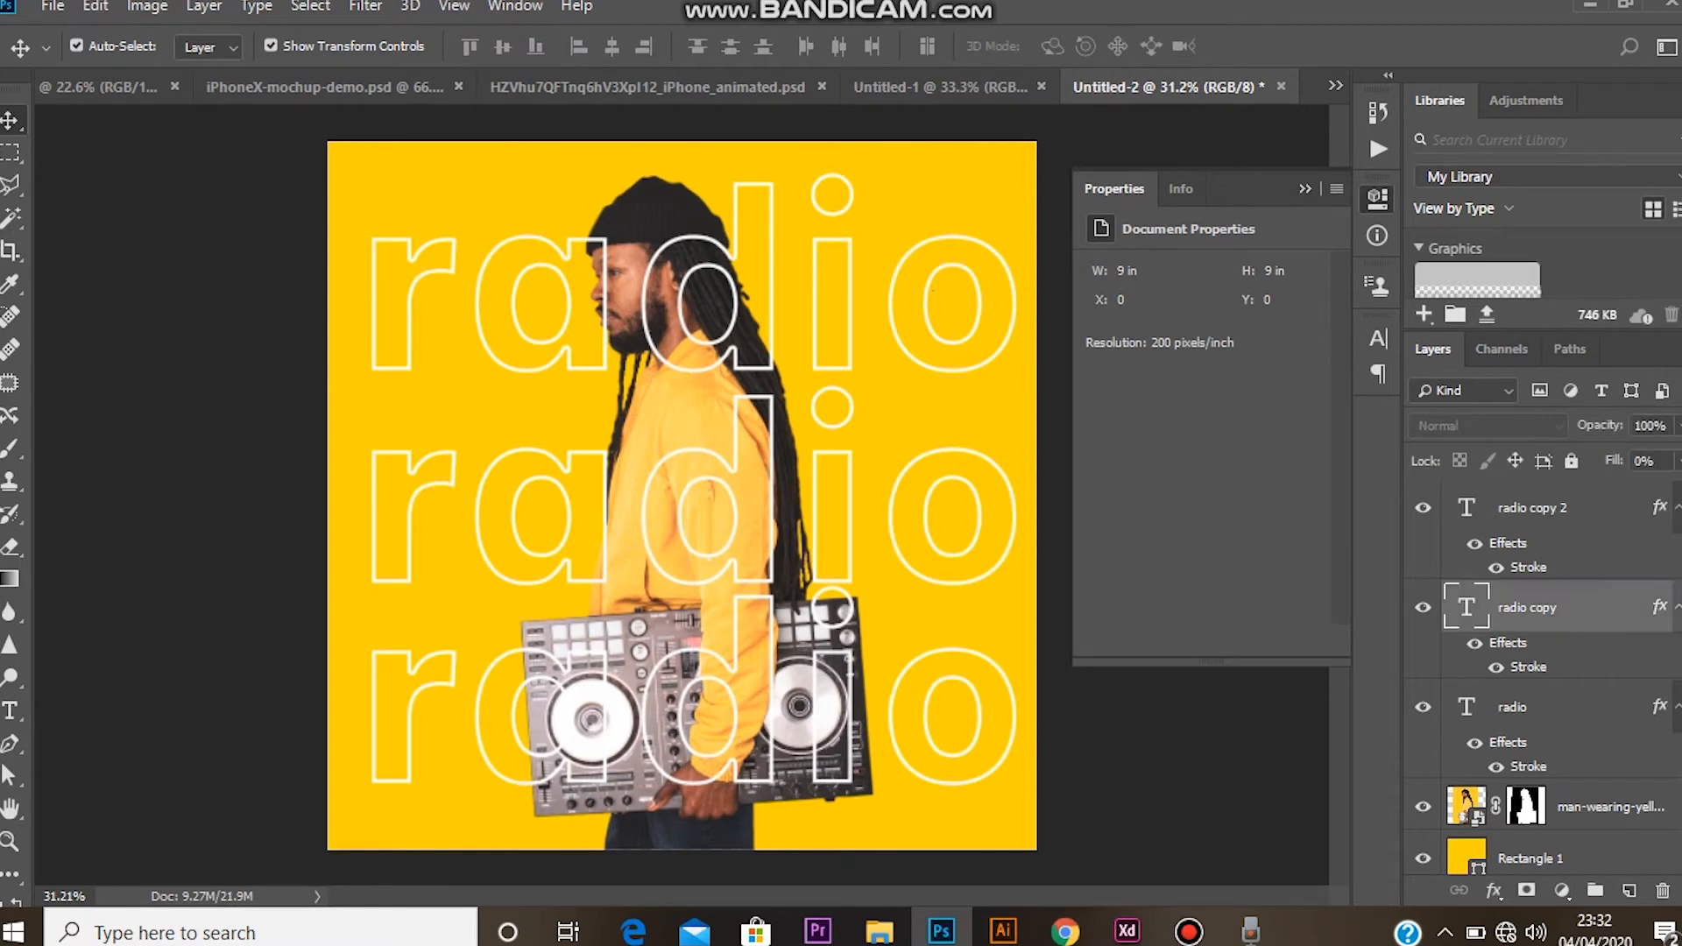
pyautogui.moveTo(839, 468)
pyautogui.mouseDown()
pyautogui.moveTo(839, 488)
pyautogui.moveTo(841, 461)
pyautogui.mouseUp()
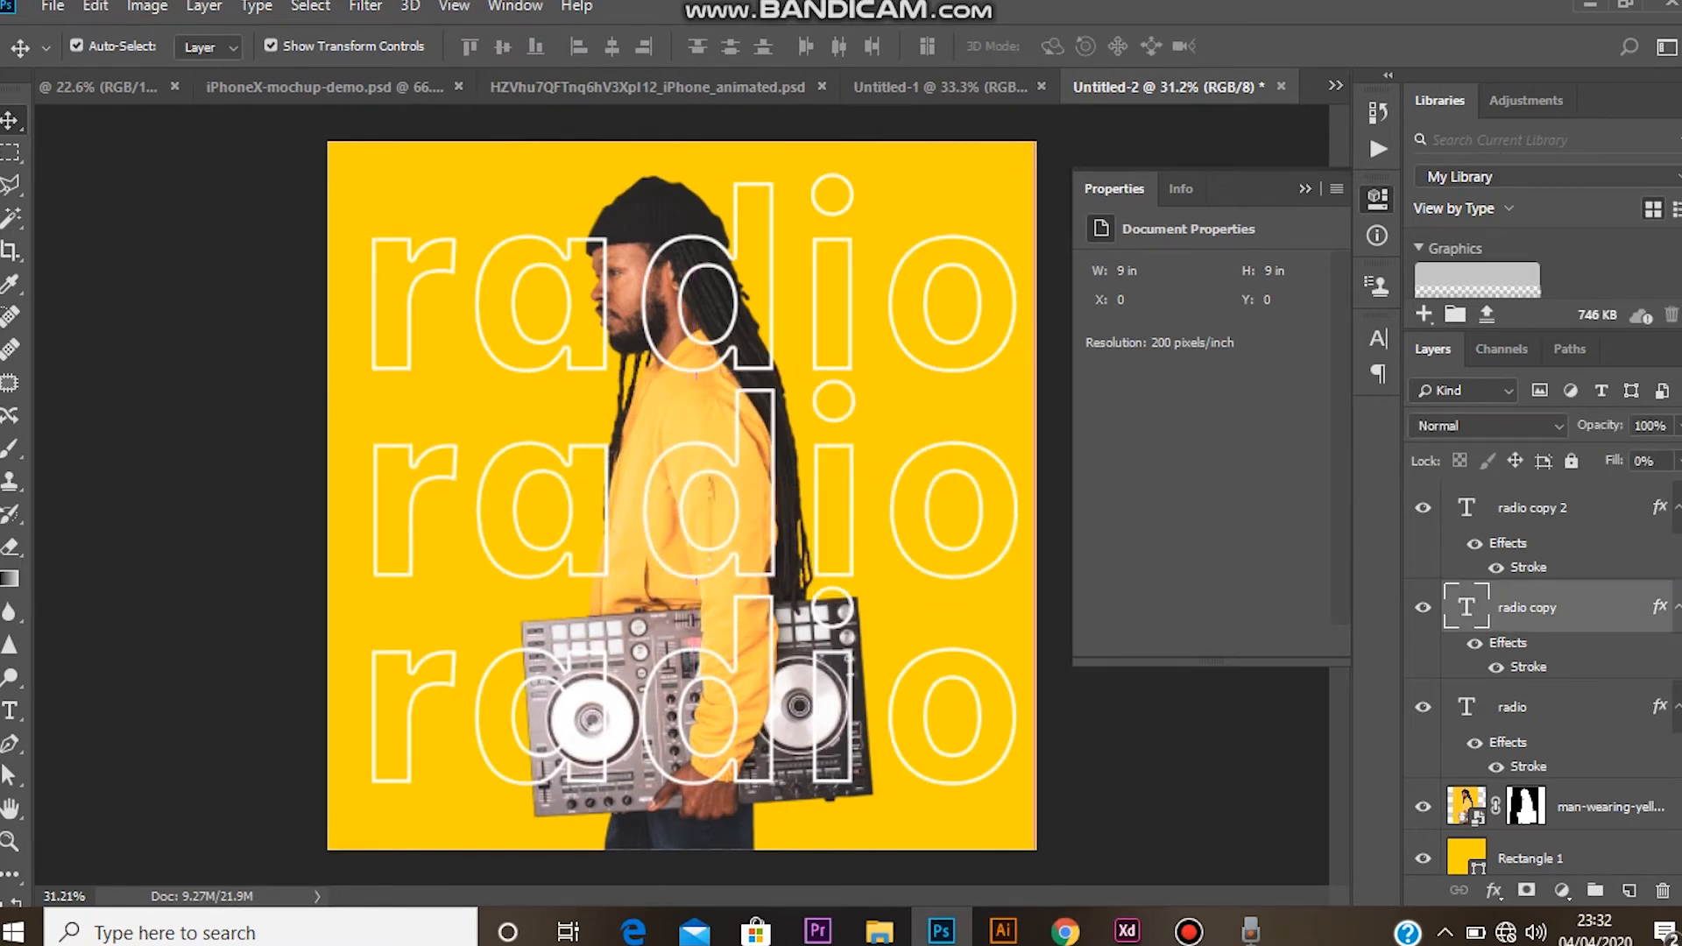
pyautogui.moveTo(840, 629)
pyautogui.mouseDown()
pyautogui.moveTo(845, 664)
pyautogui.moveTo(842, 642)
pyautogui.mouseUp()
# Select all three outlined "radio" lines together and scale them down slightly about their centre to leave wider margins
pyautogui.keyDown('shift'); pyautogui.click(839, 473); pyautogui.keyUp('shift')
pyautogui.keyDown('shift'); pyautogui.click(839, 271); pyautogui.keyUp('shift')
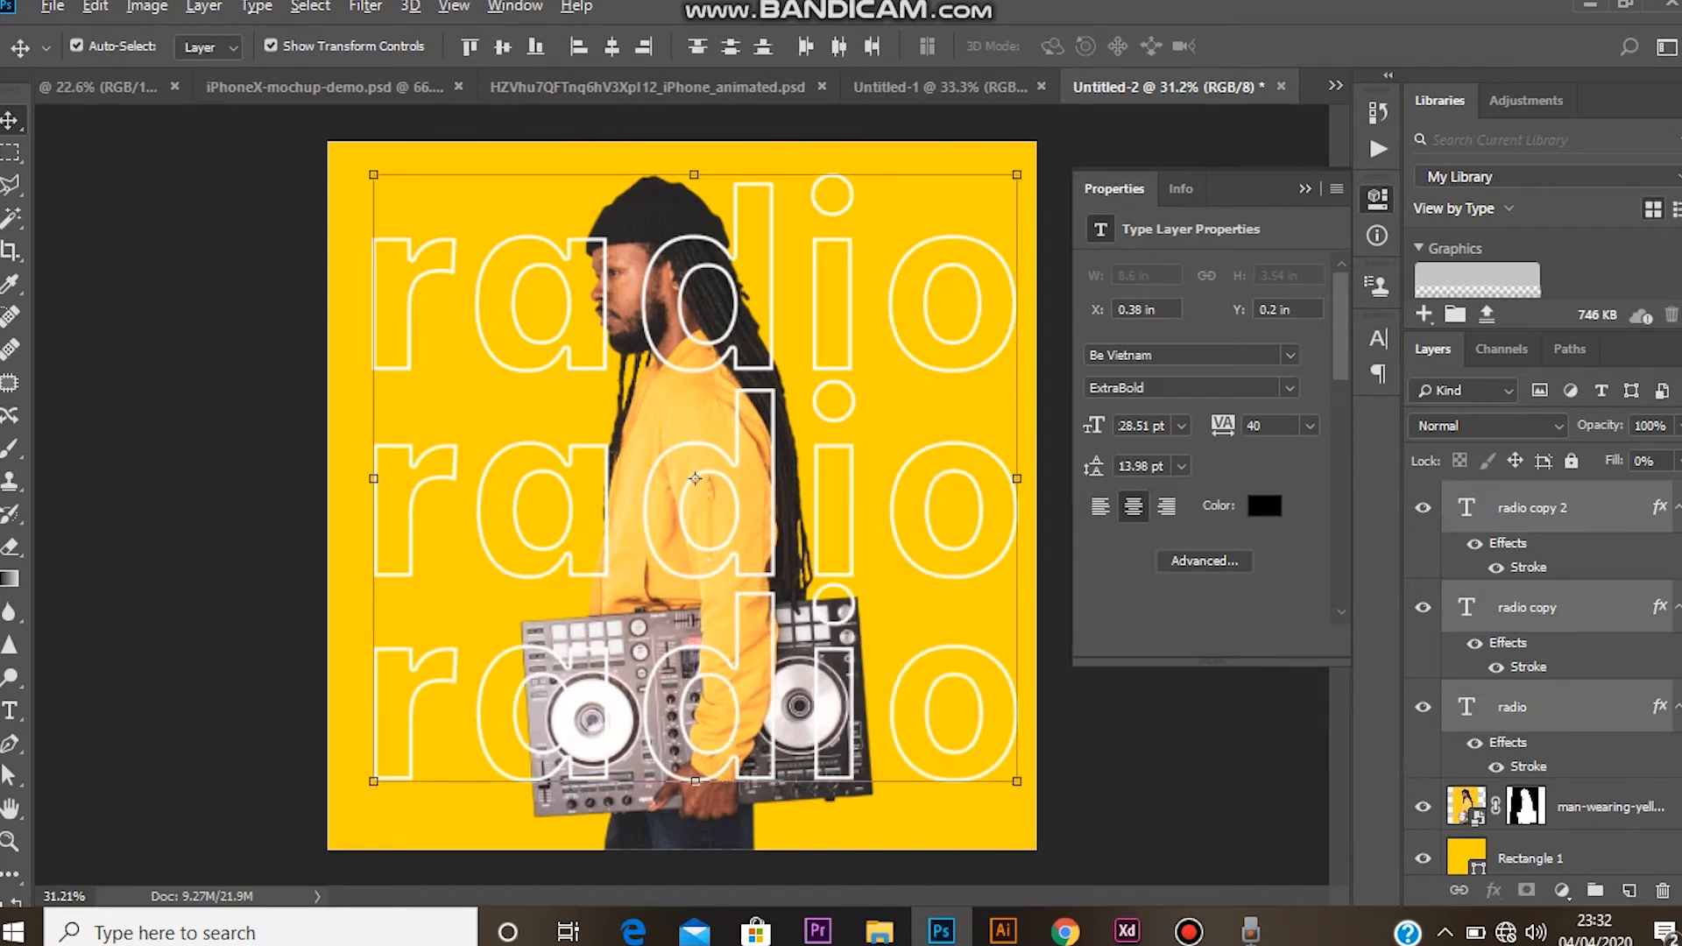
pyautogui.moveTo(1016, 781); pyautogui.dragTo(989, 754)
pyautogui.press('Return')
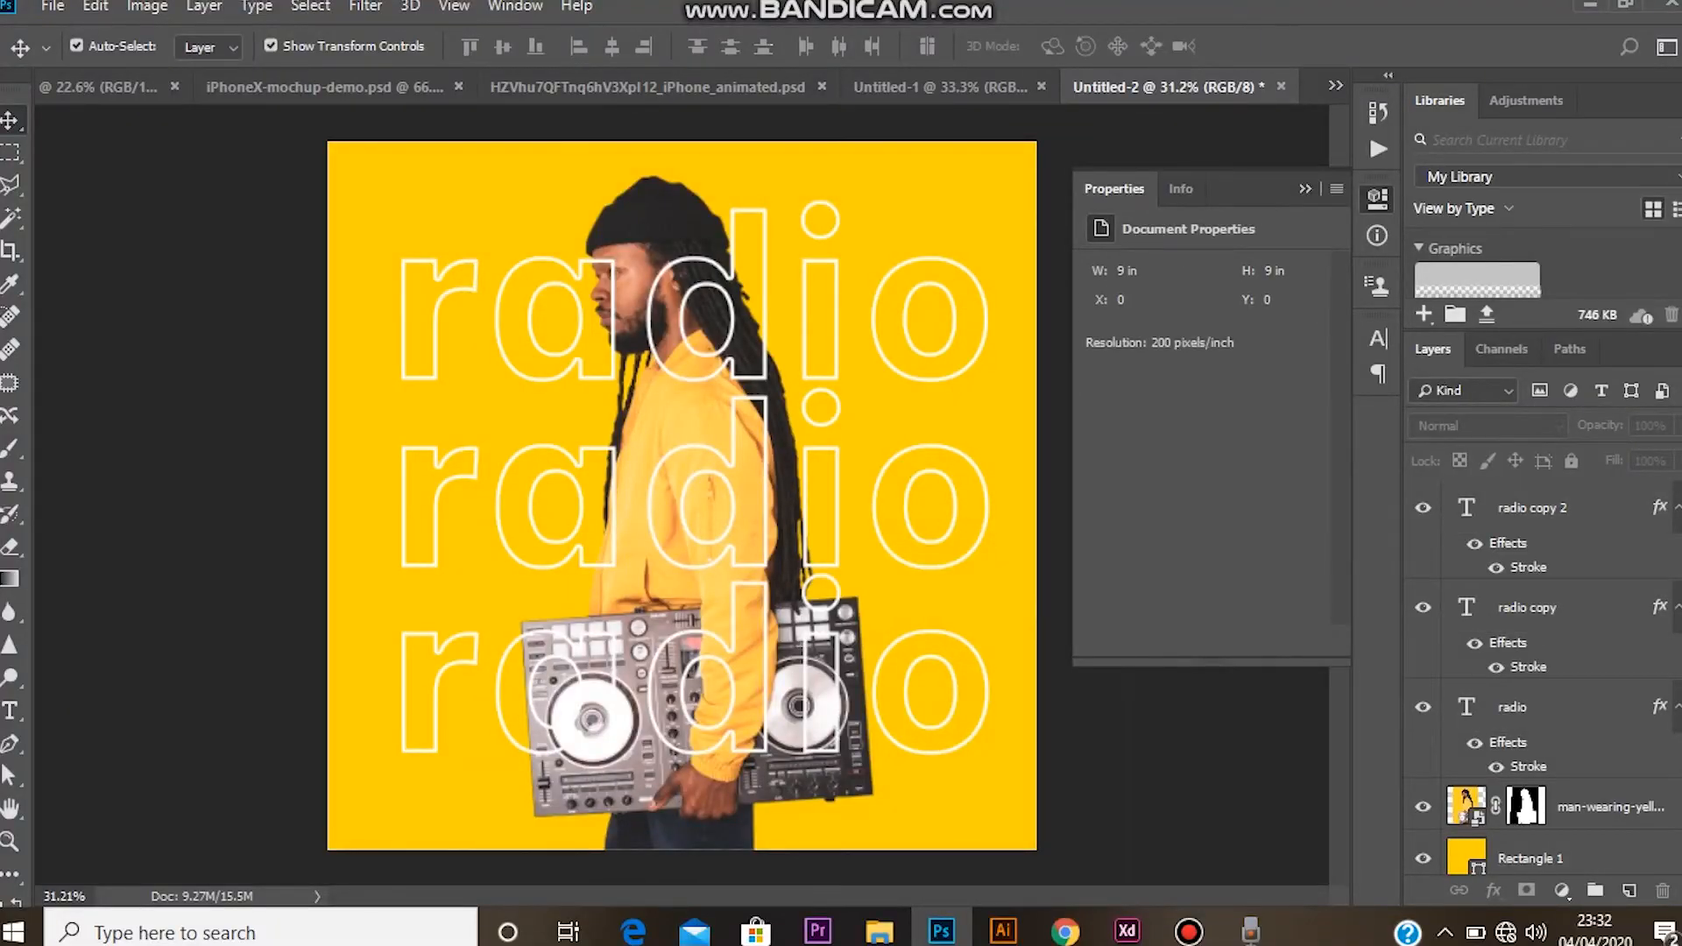
# Set the tracking of the middle and uppermost "radio" lines to 80
pyautogui.click(1527, 607)
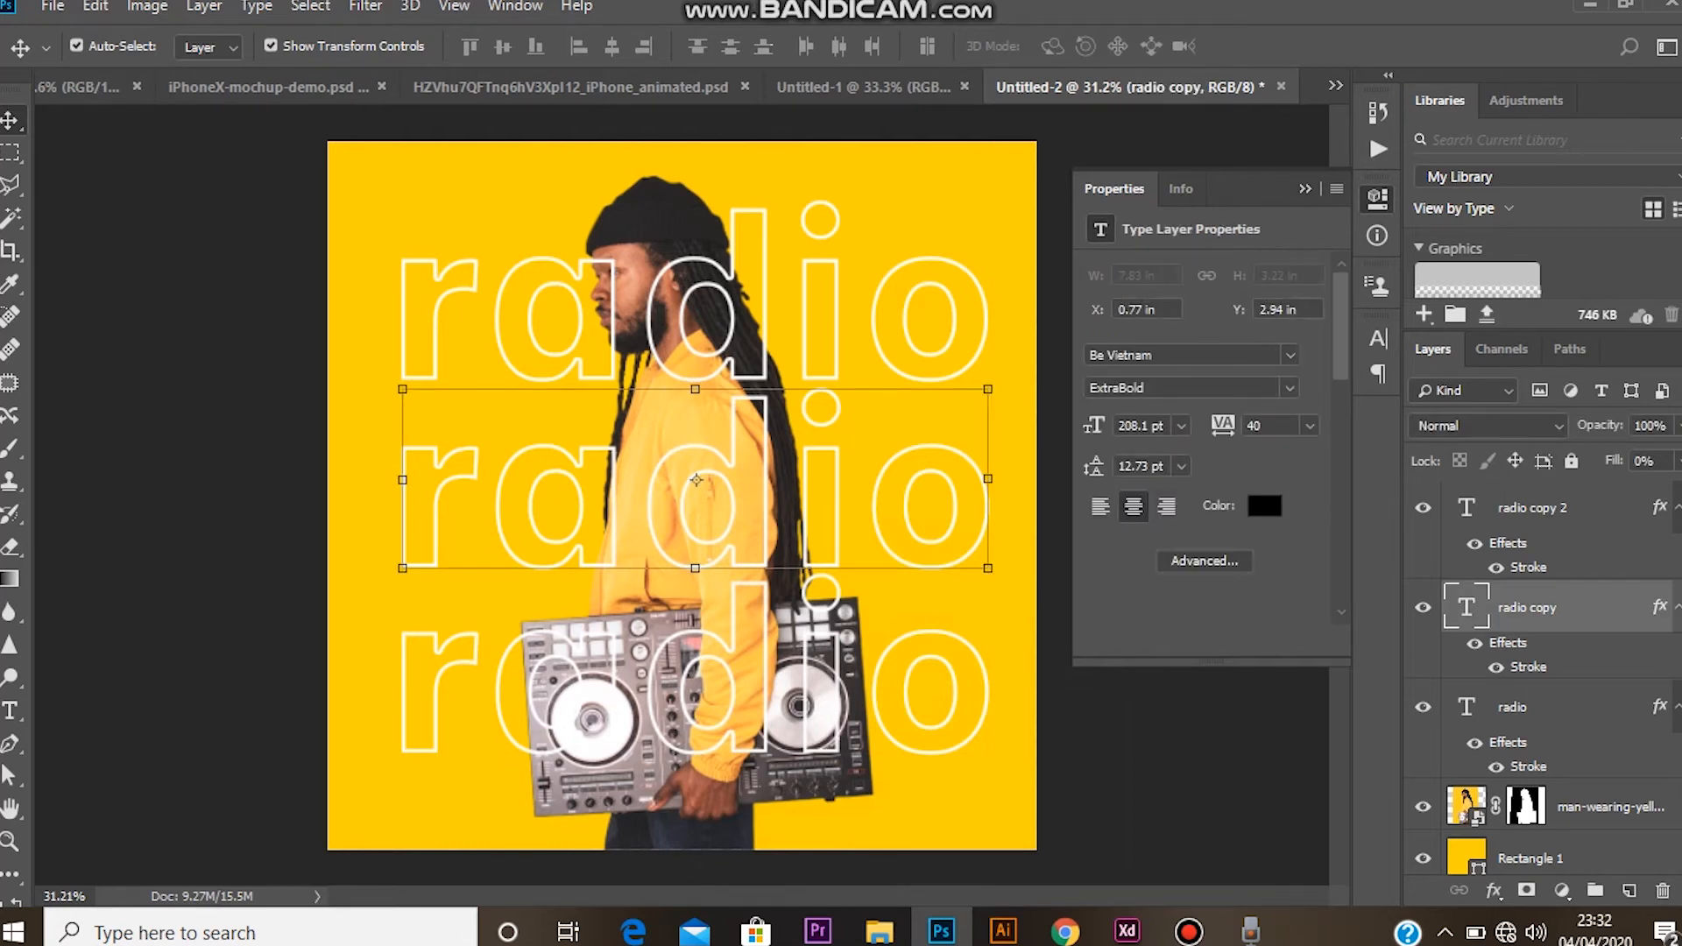
pyautogui.write('80')
pyautogui.press('Return')
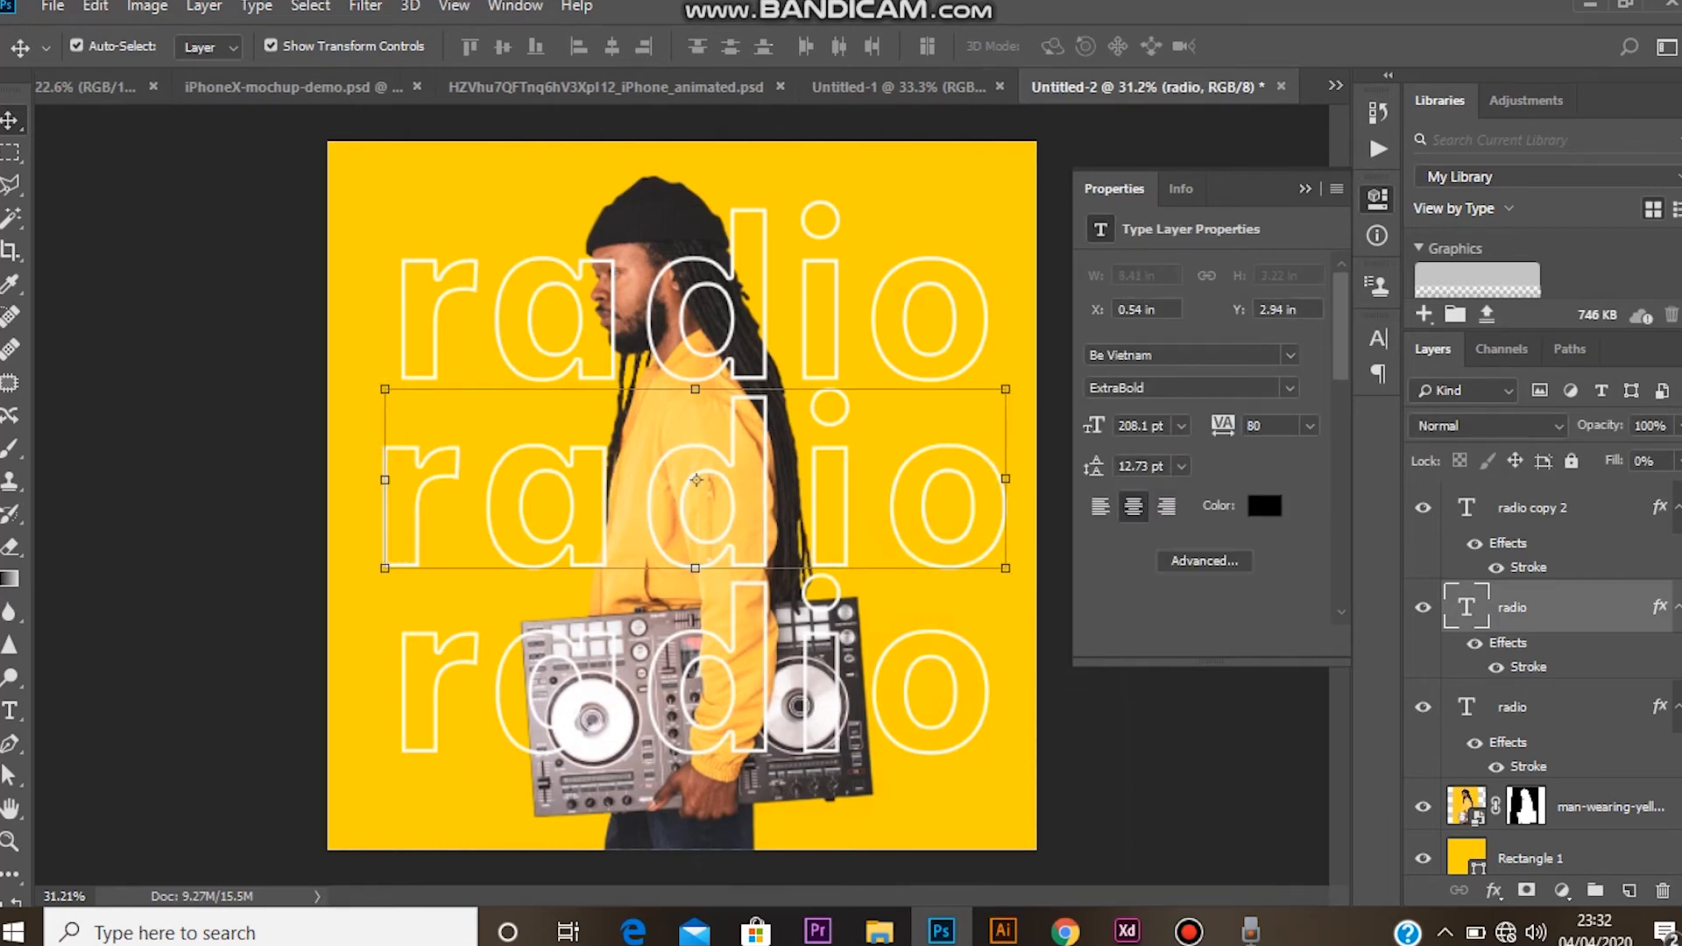
pyautogui.click(695, 292)
pyautogui.write('80')
pyautogui.press('Return')
# Try a tracking of 100 on the lowest "radio" line, then set it to 80 like the other two
pyautogui.click(695, 665)
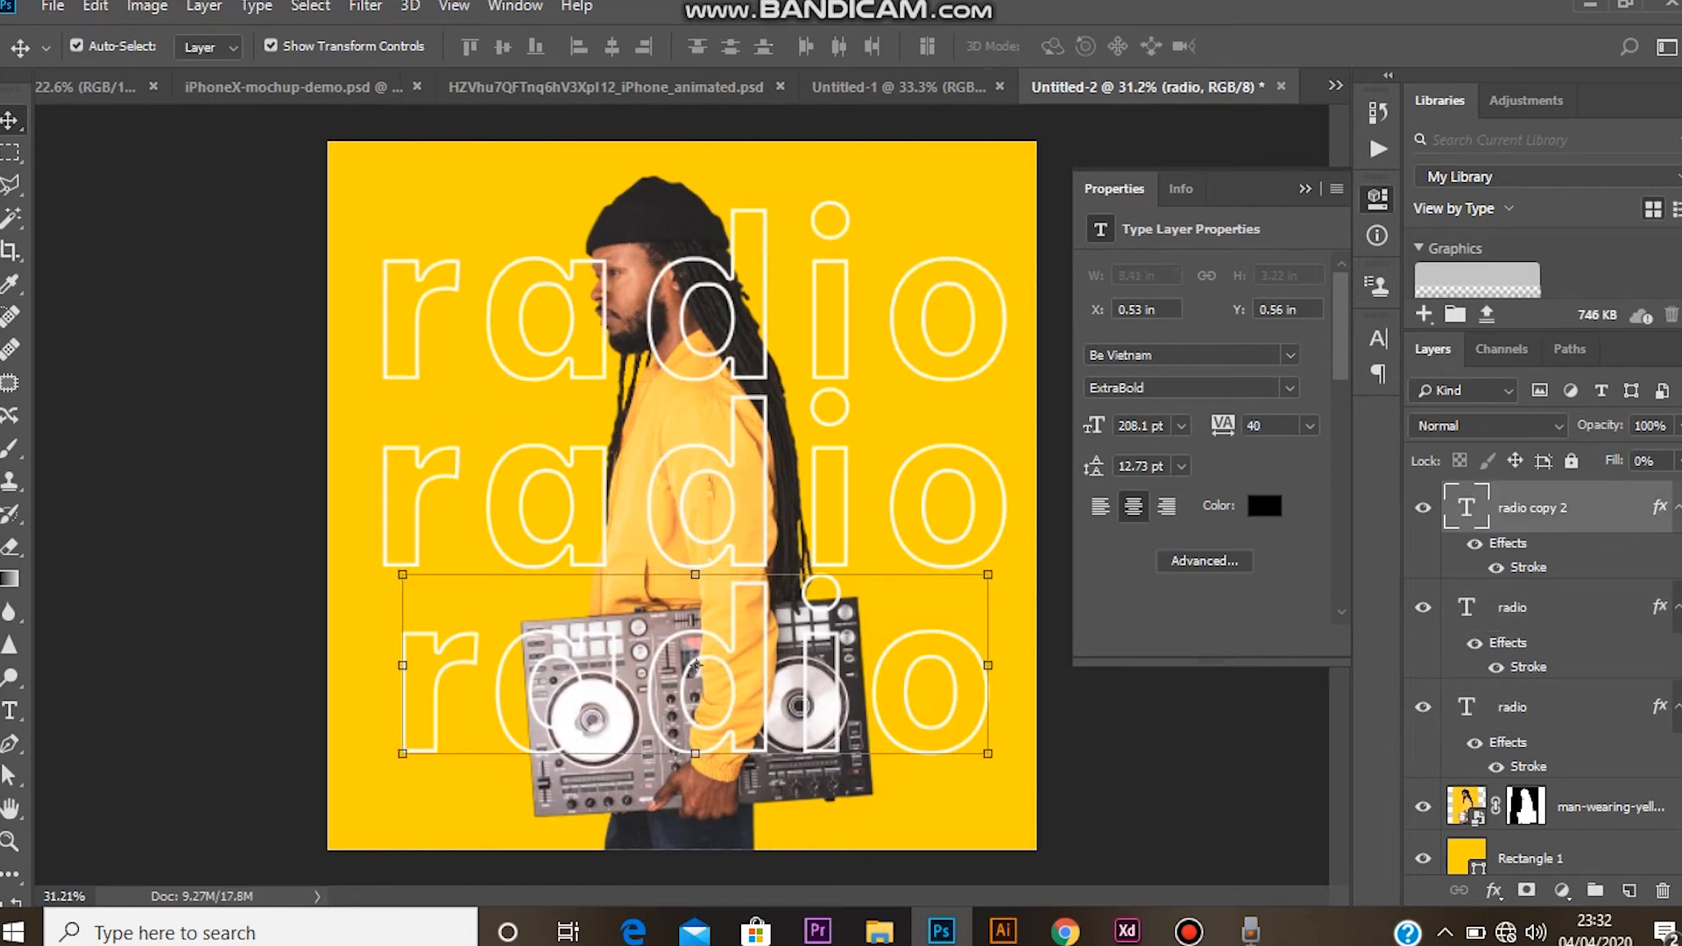
pyautogui.write('100')
pyautogui.press('Return')
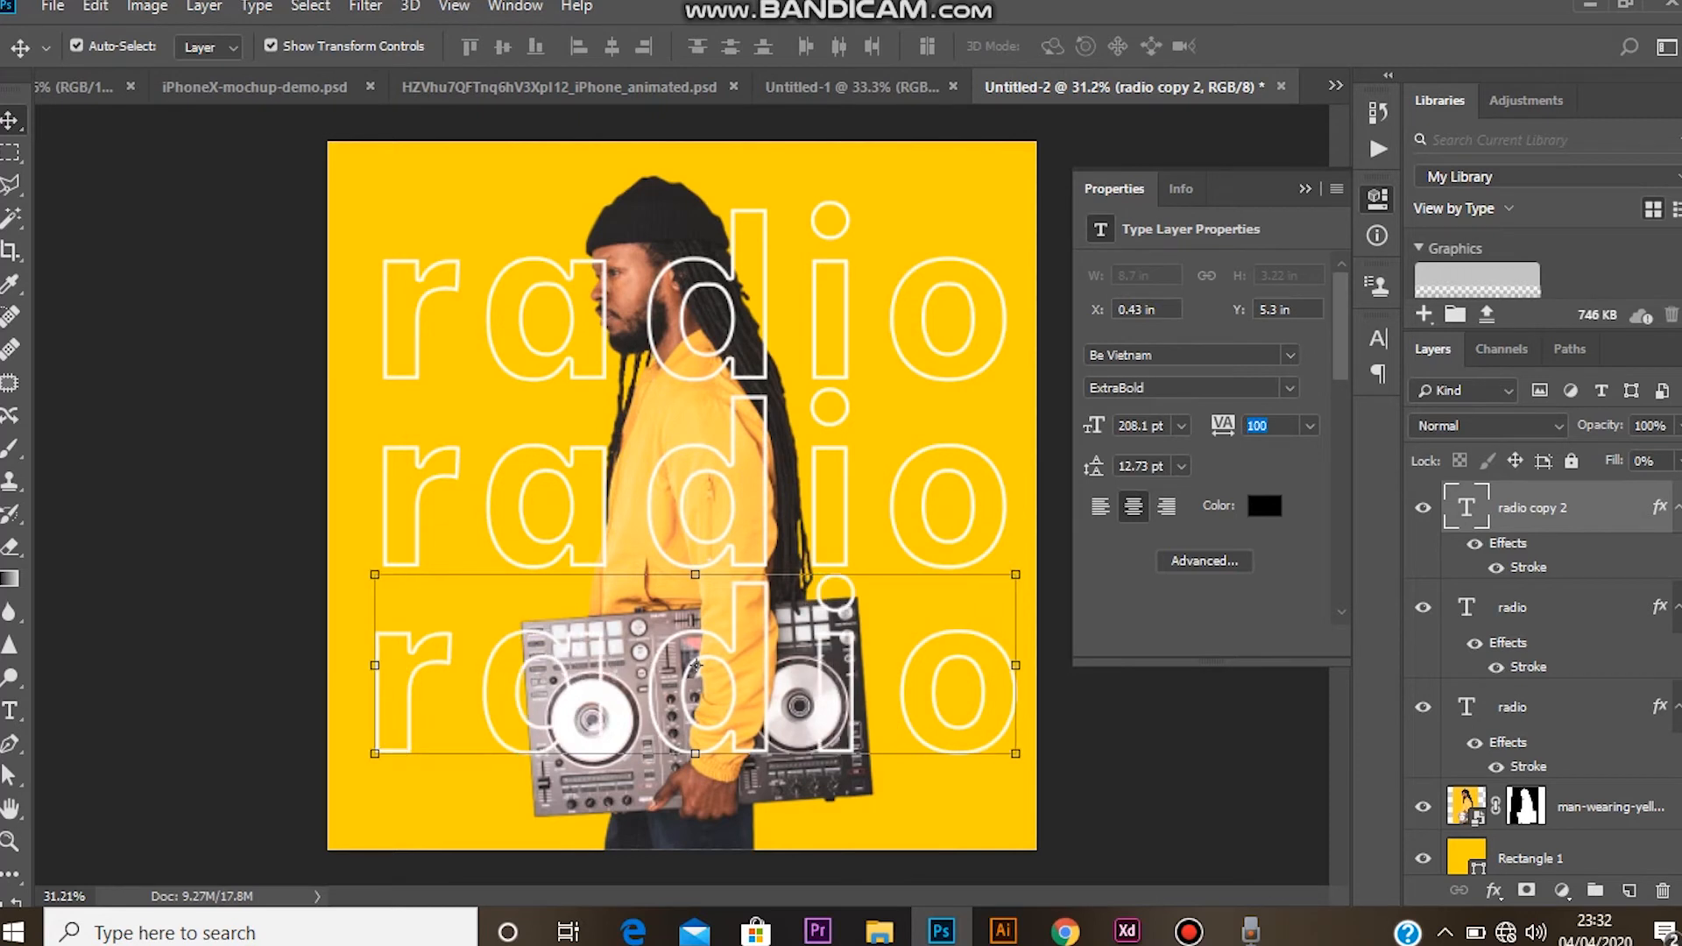
pyautogui.write('89')
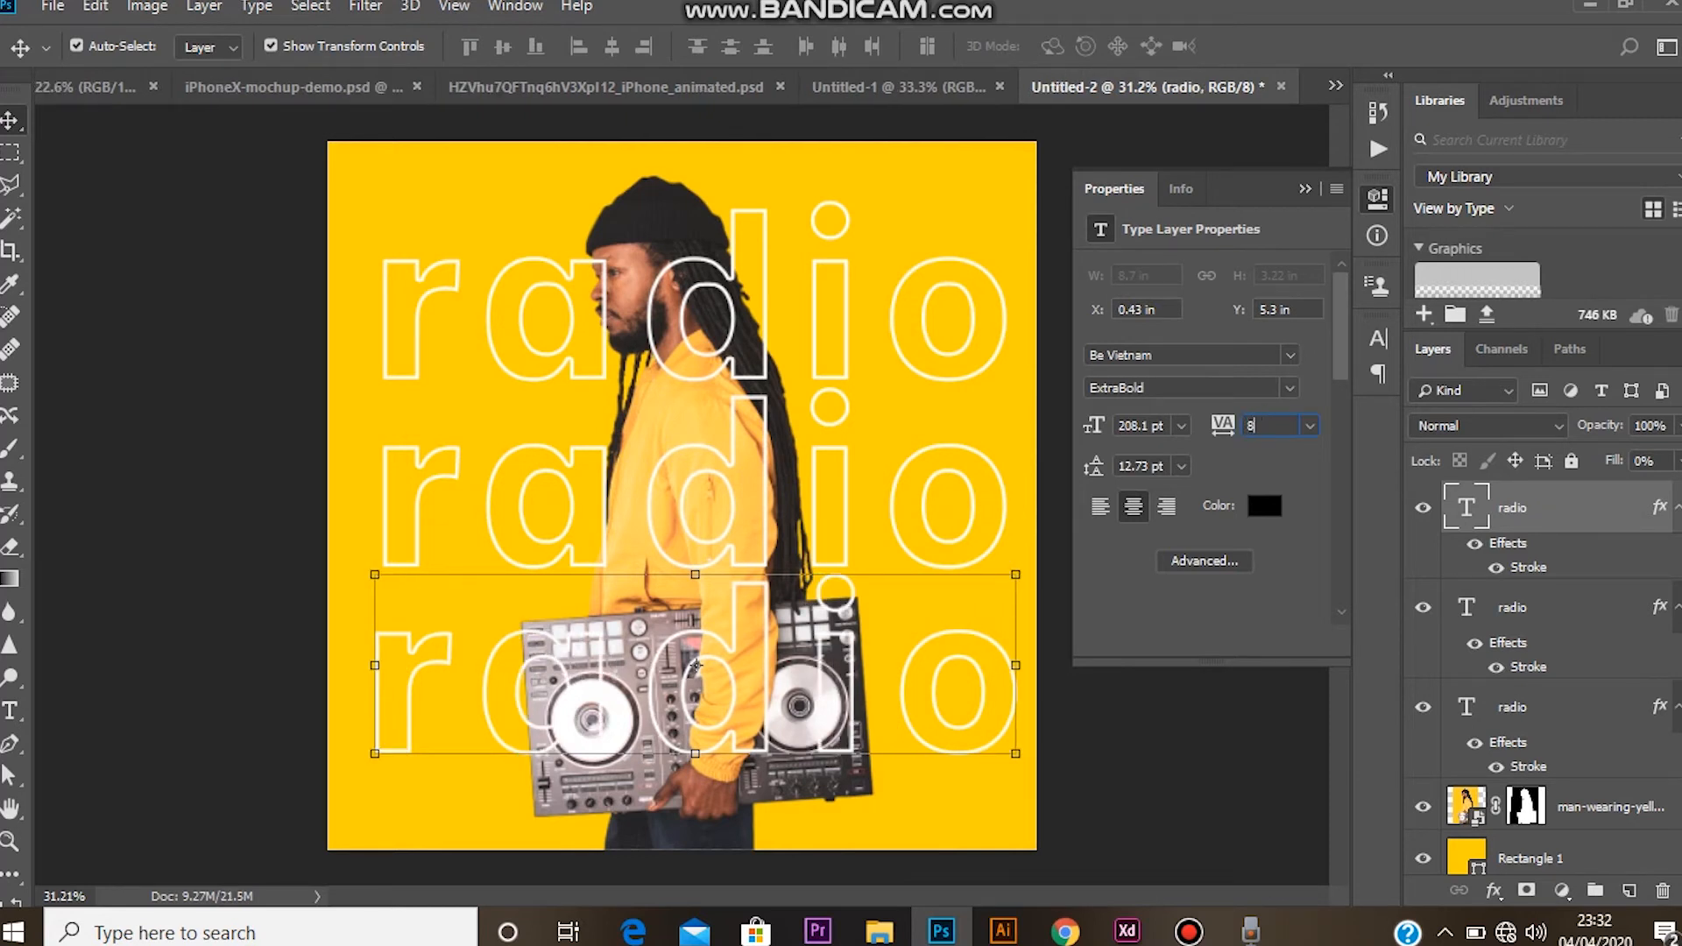
pyautogui.press('Return')
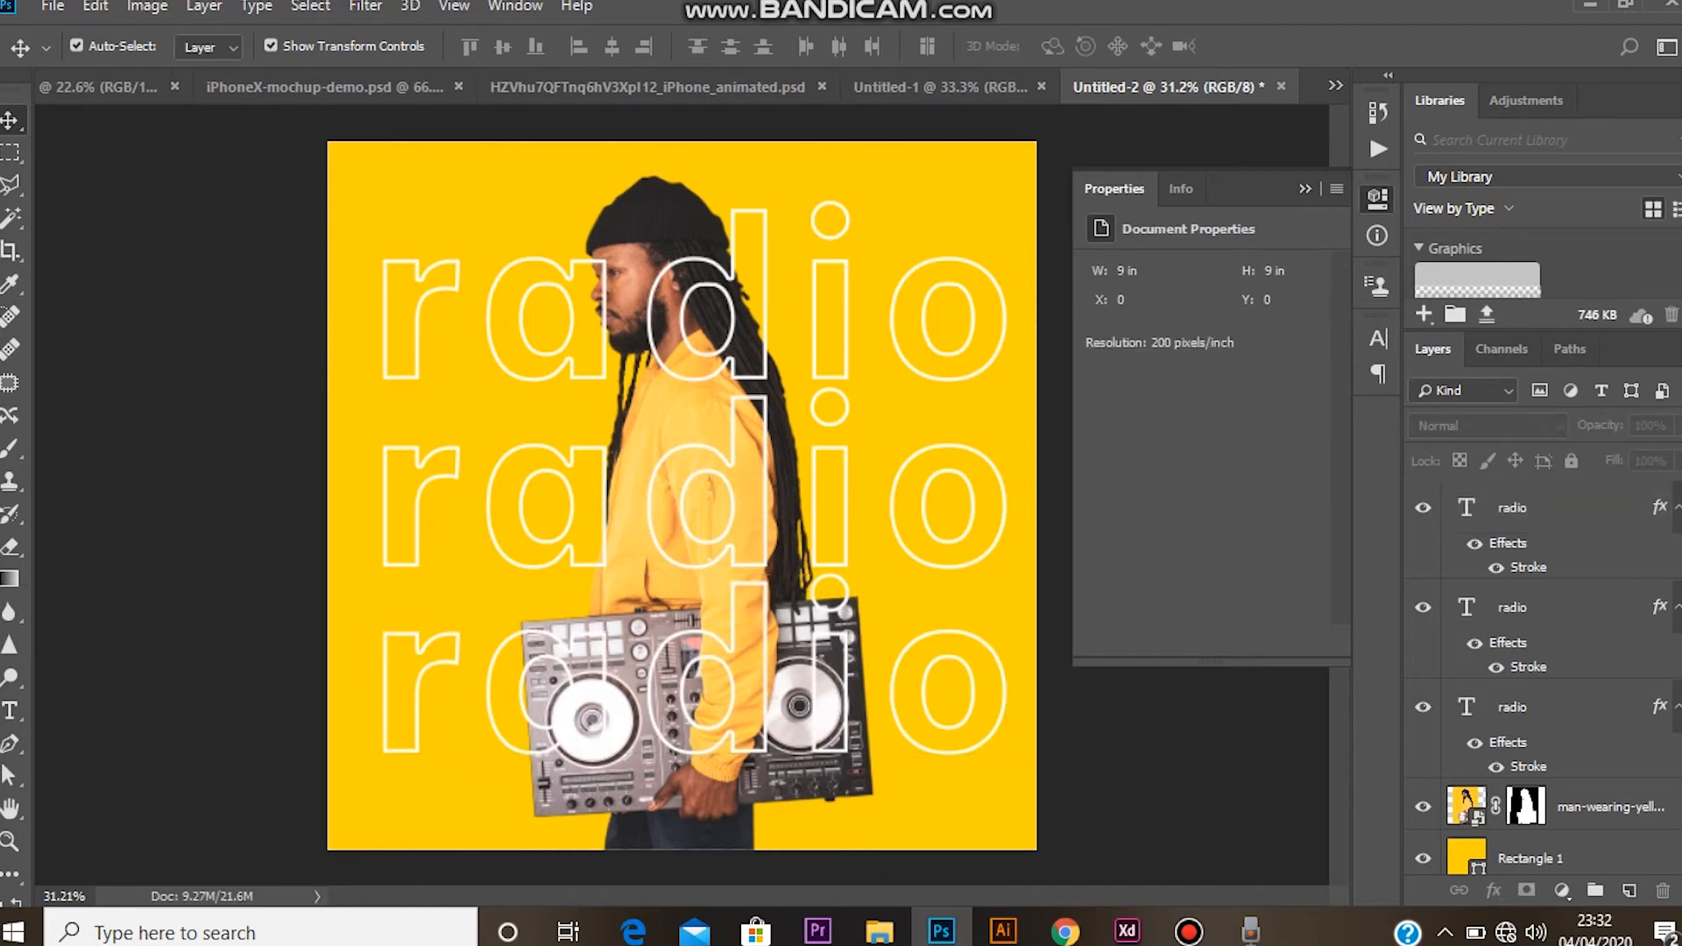
# Place a solid white copy of the middle "radio" line at 100% Fill directly behind the man's layer
pyautogui.click(508, 500)
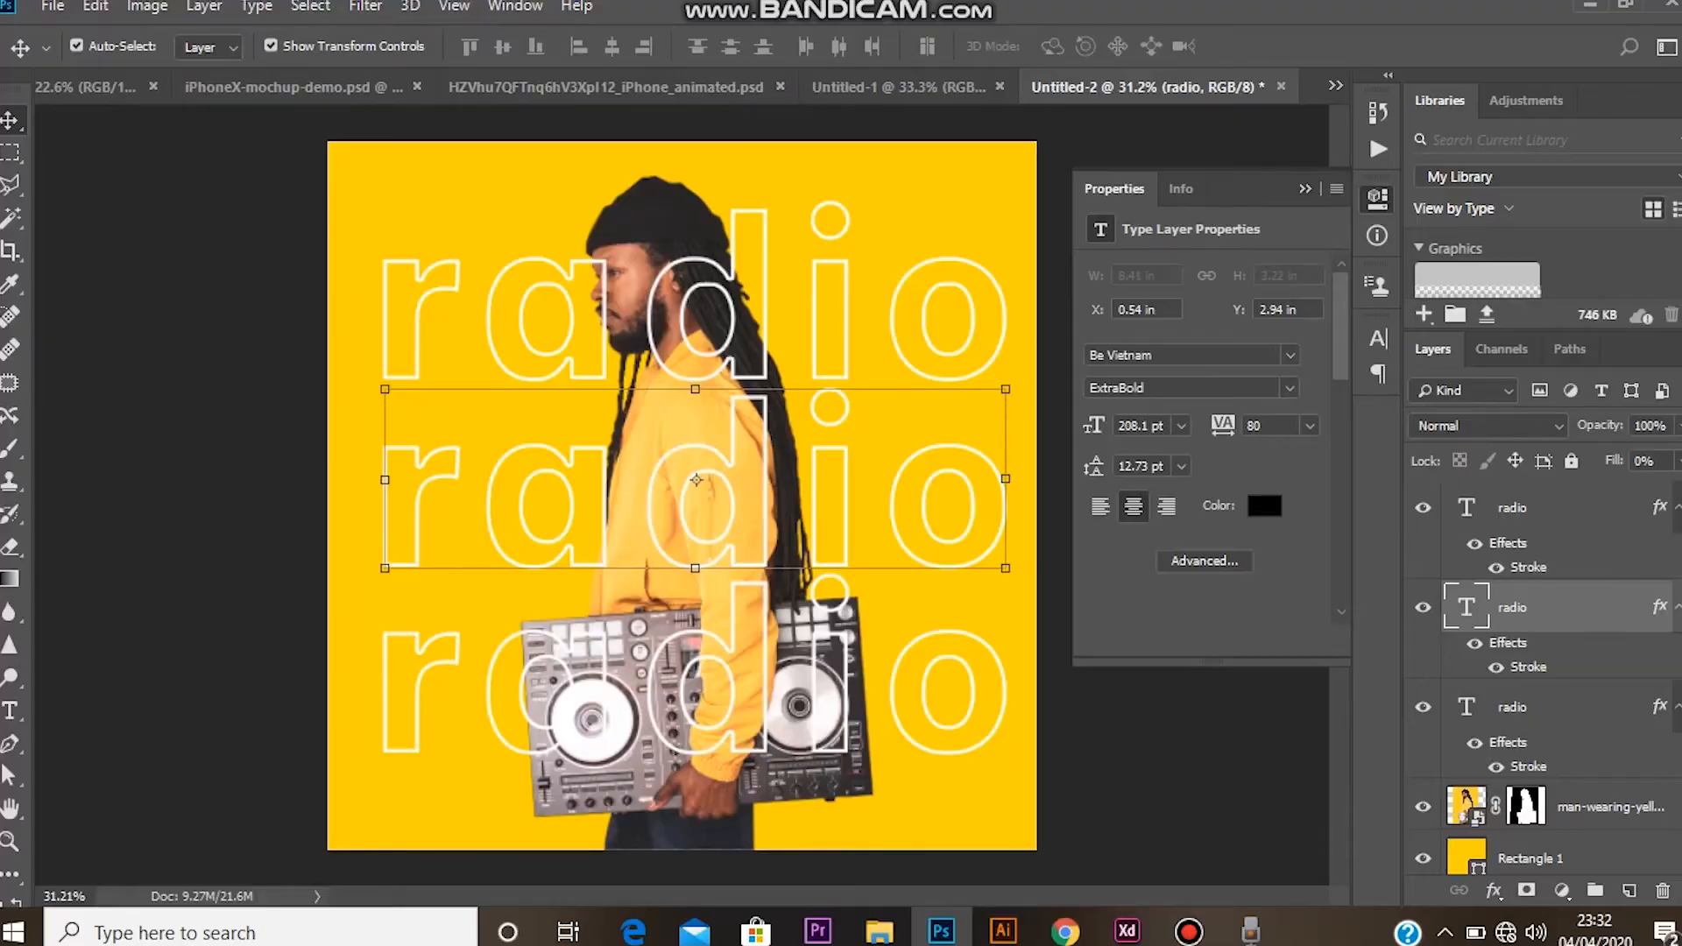
pyautogui.moveTo(696, 478); pyautogui.dragTo(697, 479)
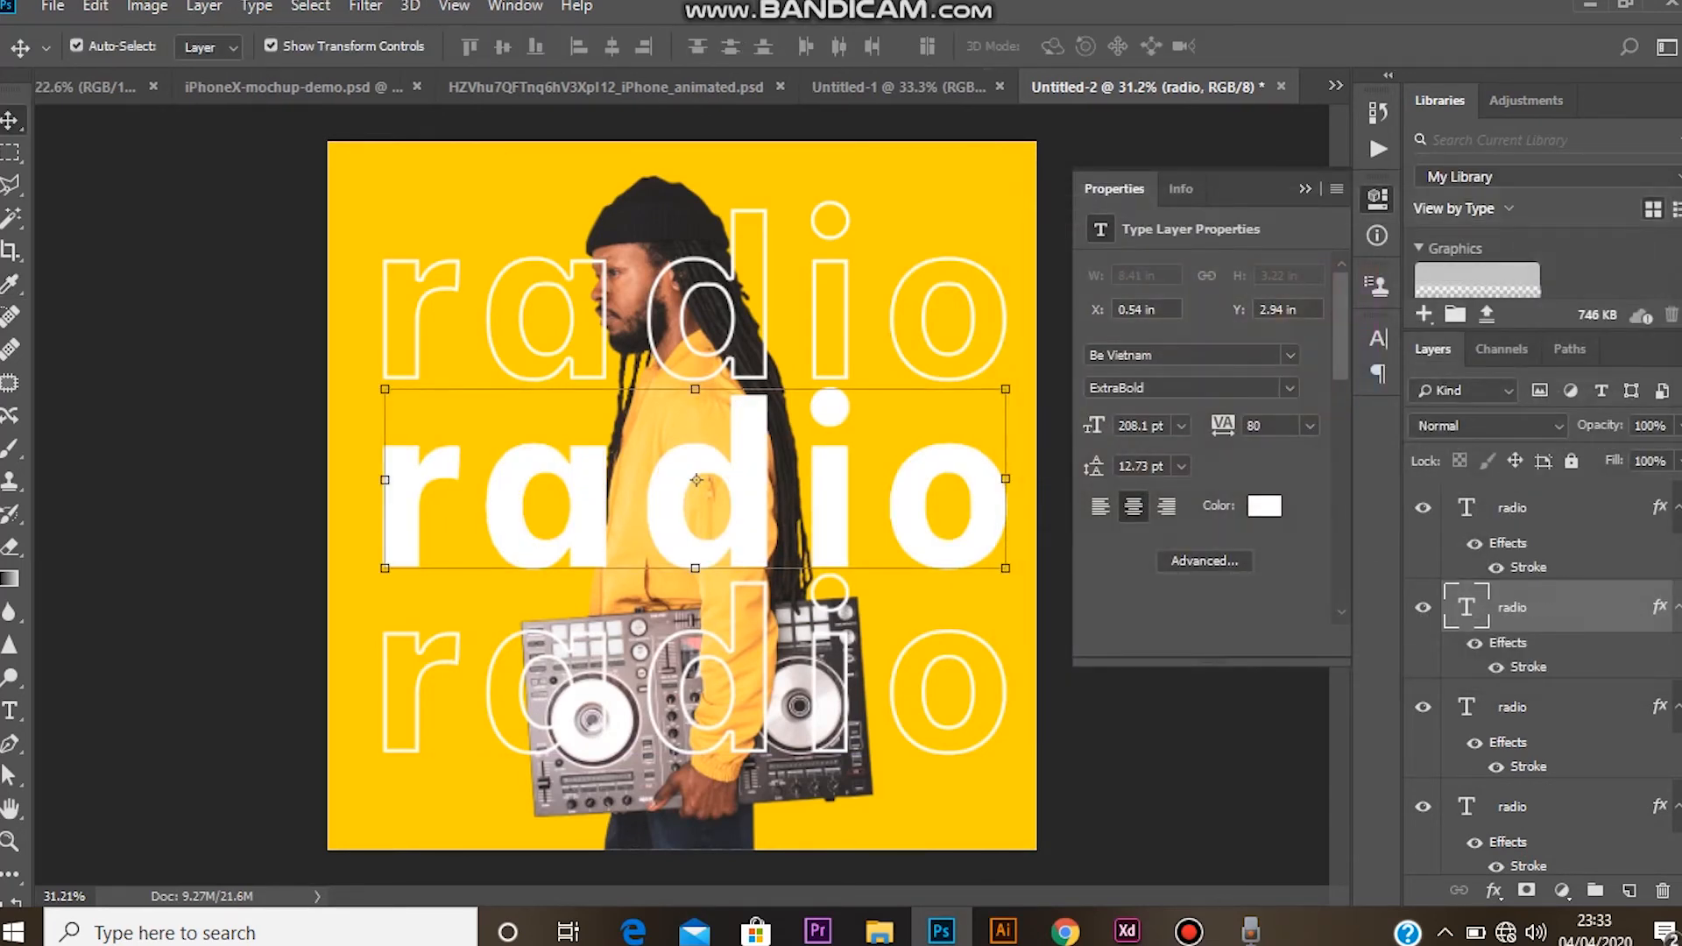
pyautogui.hotkey('ctrl', '[')
pyautogui.hotkey('ctrl', '[')
pyautogui.hotkey('ctrl', '[')
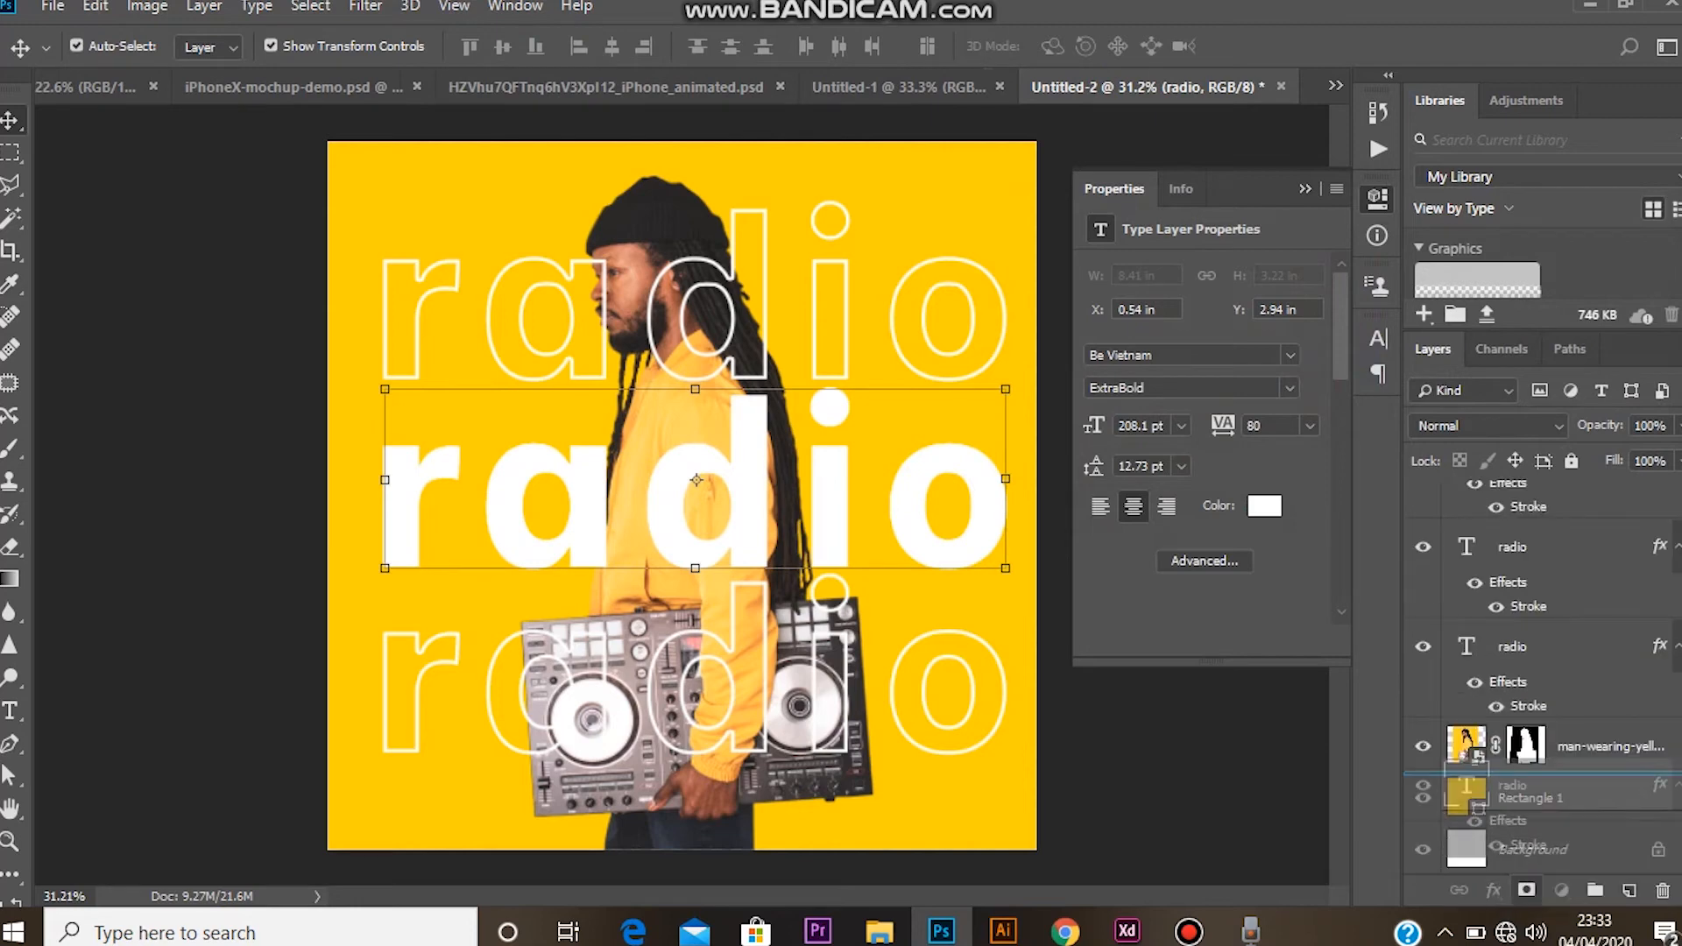
pyautogui.click(1188, 931)
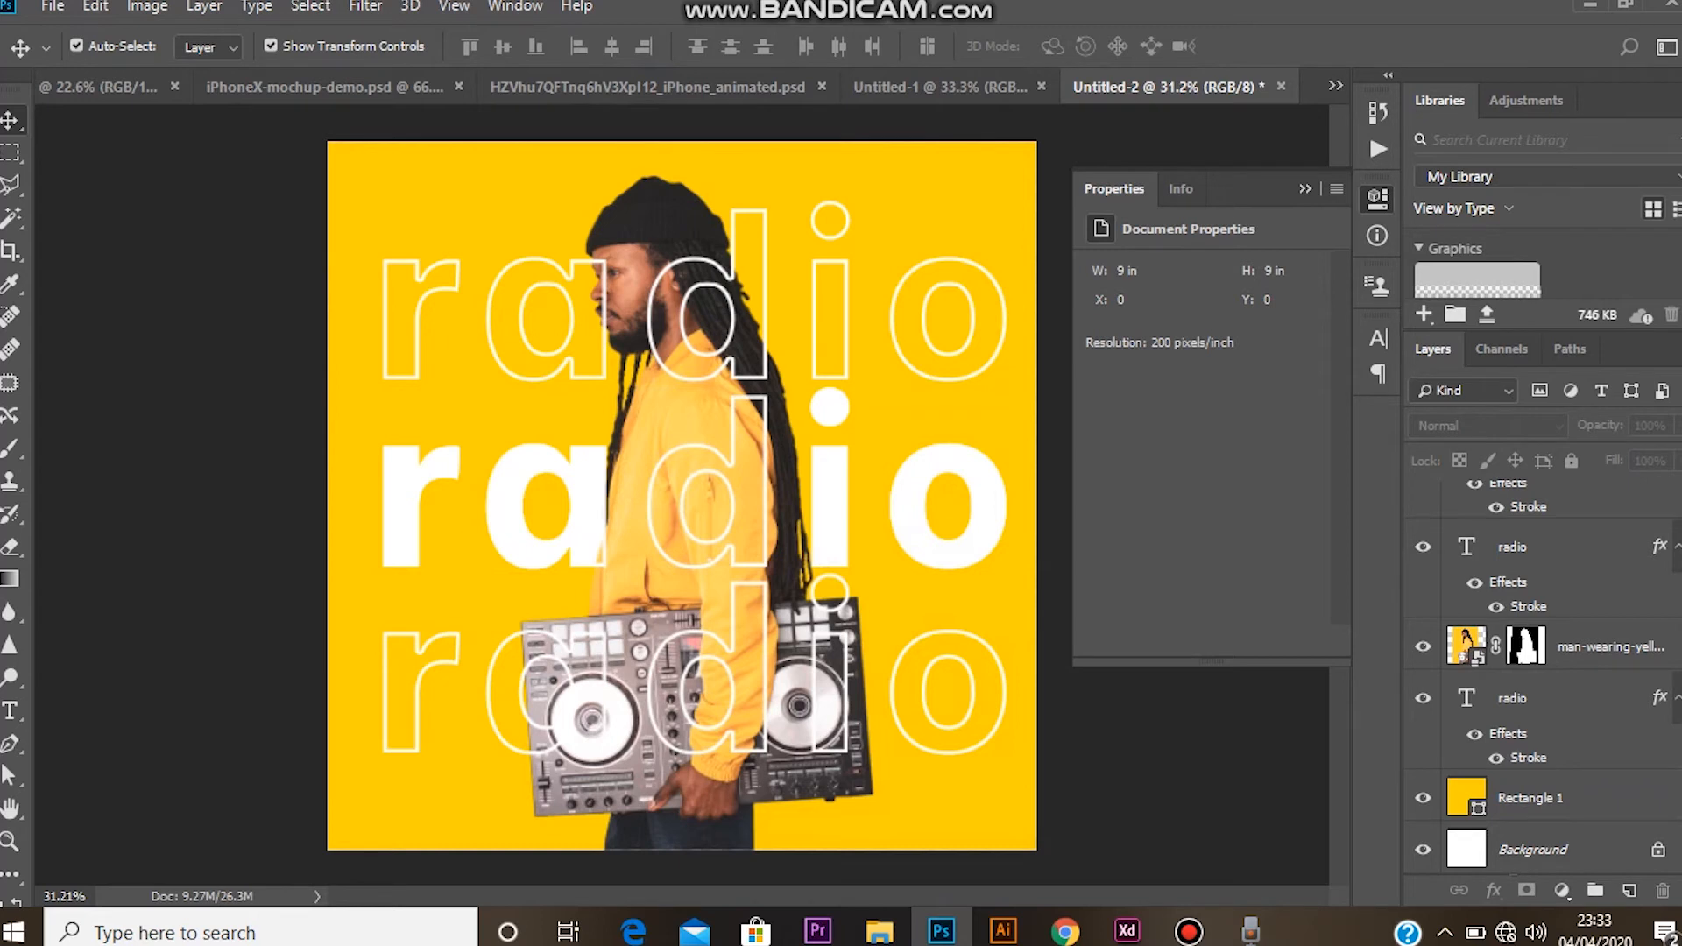
# Select the uppermost outlined "radio" line and move its layer behind the man
pyautogui.click(697, 666)
pyautogui.moveTo(697, 666); pyautogui.dragTo(697, 667)
pyautogui.click(695, 292)
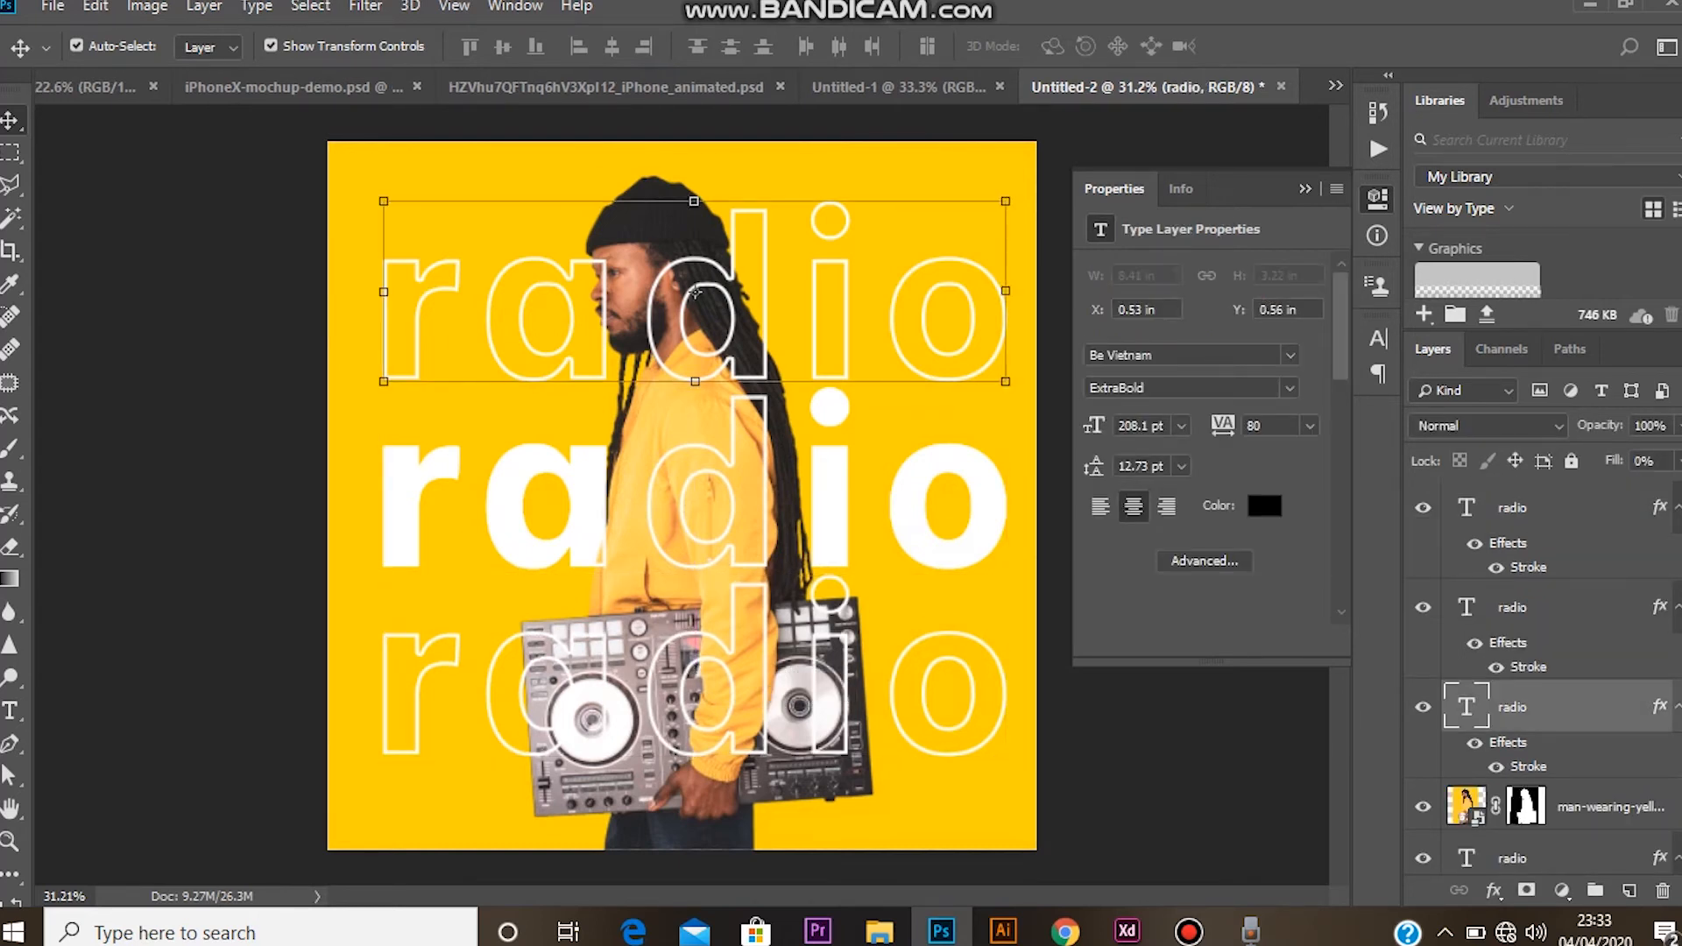
pyautogui.hotkey('ctrl', '[')
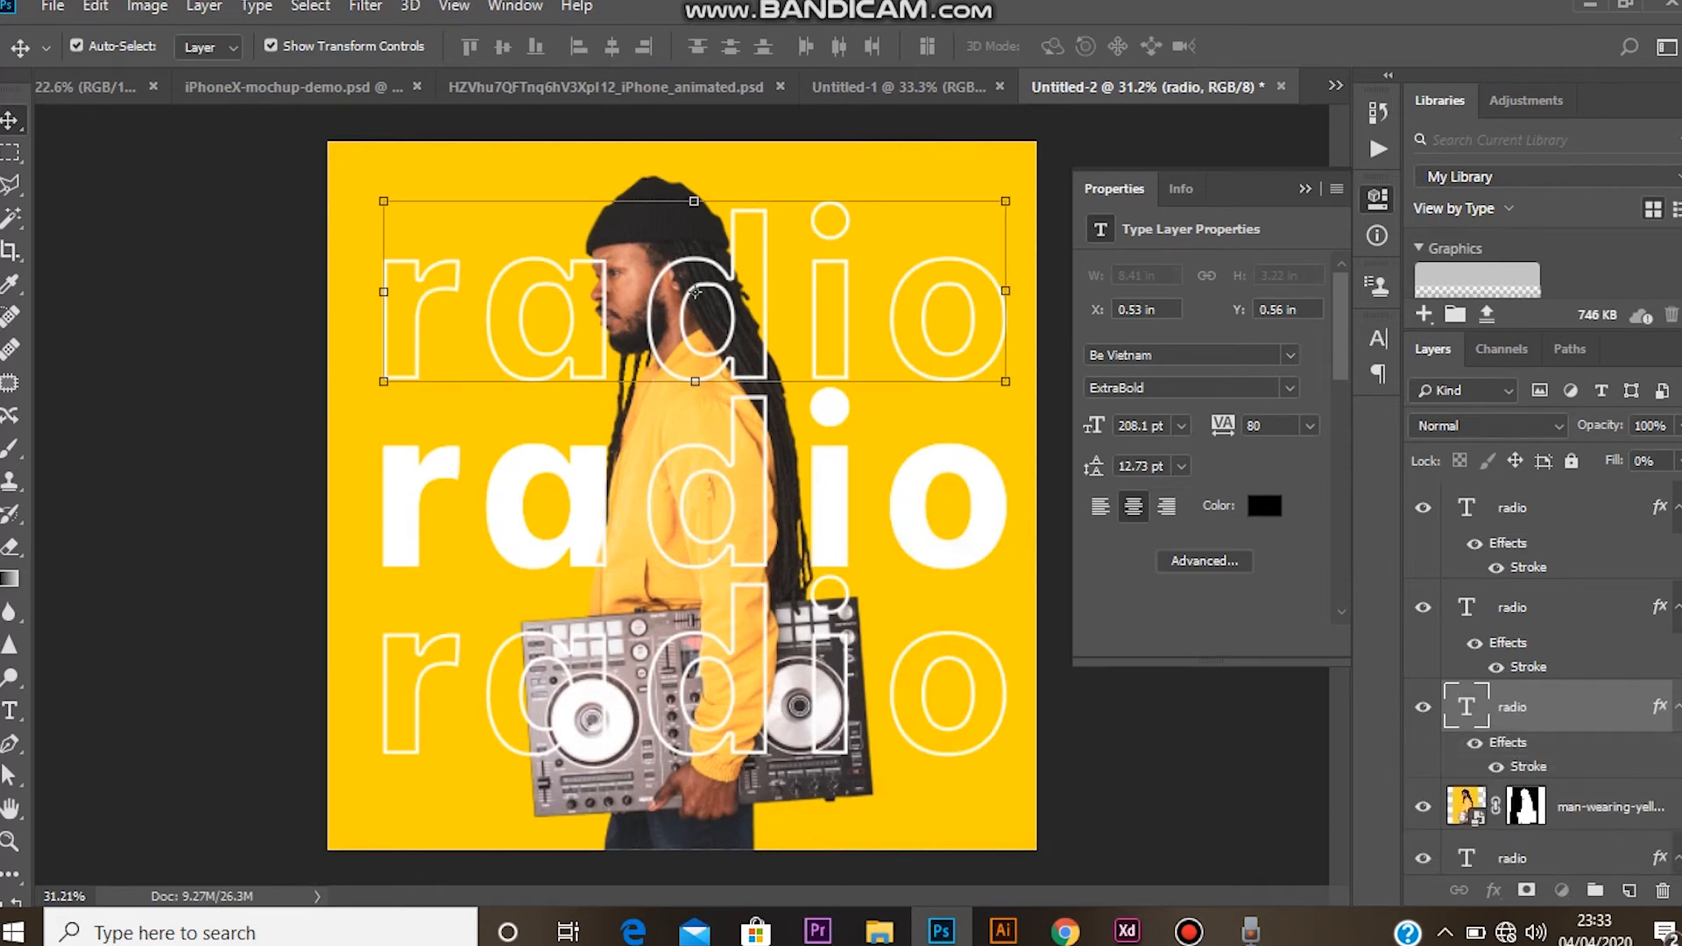